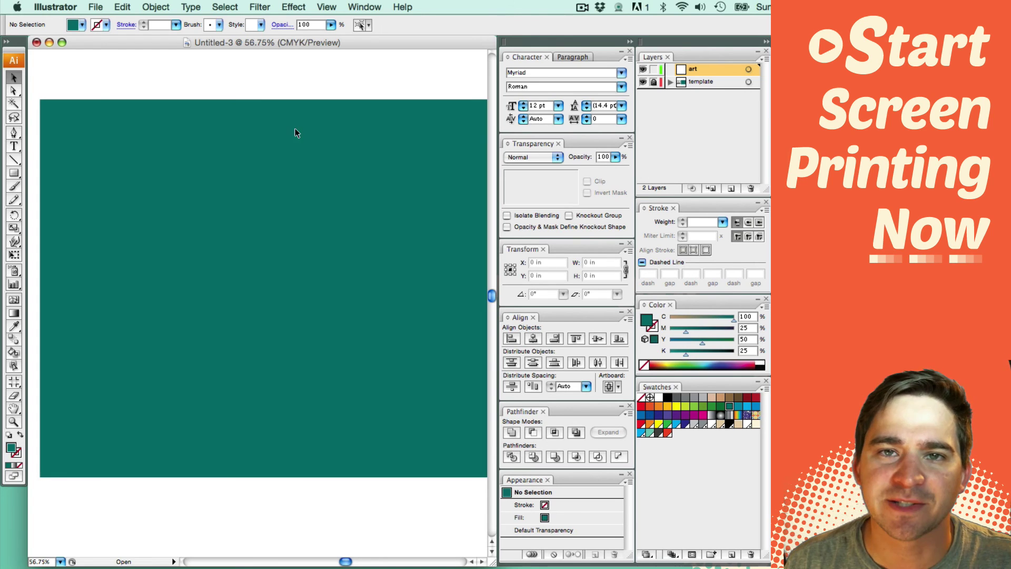
# - Create a WILDCATS text area on the teal background and make it narrower
pyautogui.press('t')
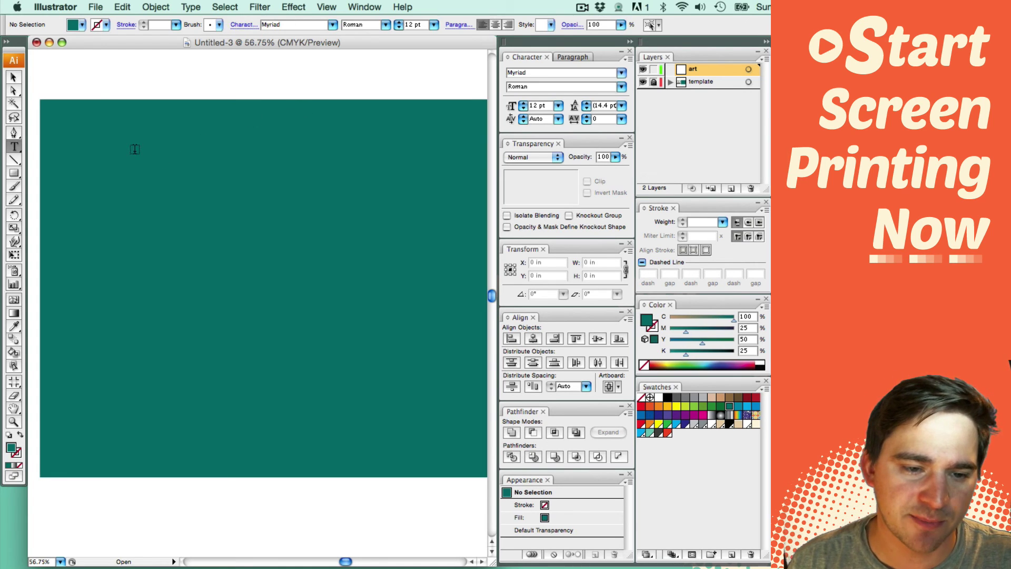
pyautogui.moveTo(127, 156); pyautogui.dragTo(328, 201)
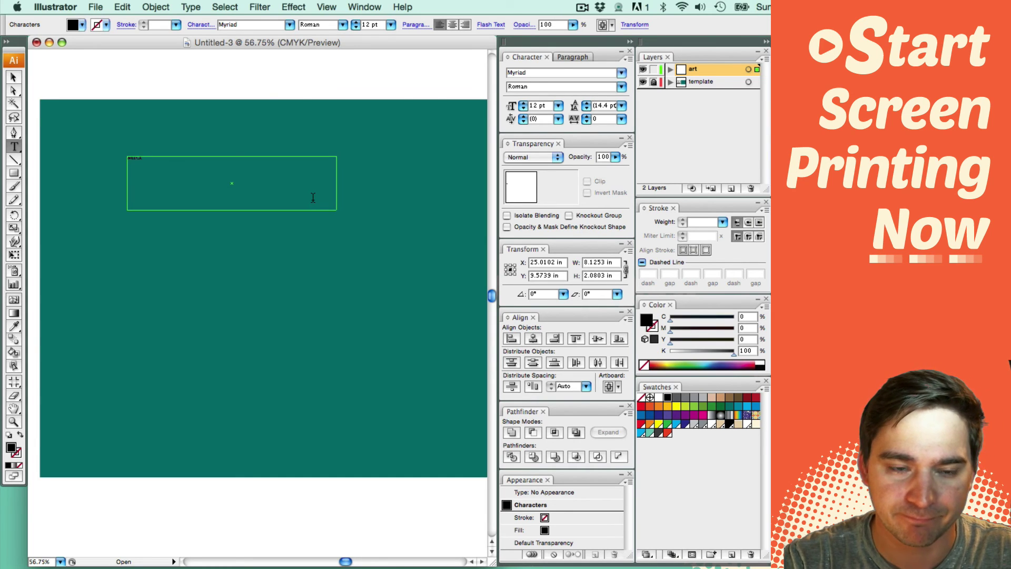
pyautogui.press('super+a')
pyautogui.press('super+x')
pyautogui.press('Escape')
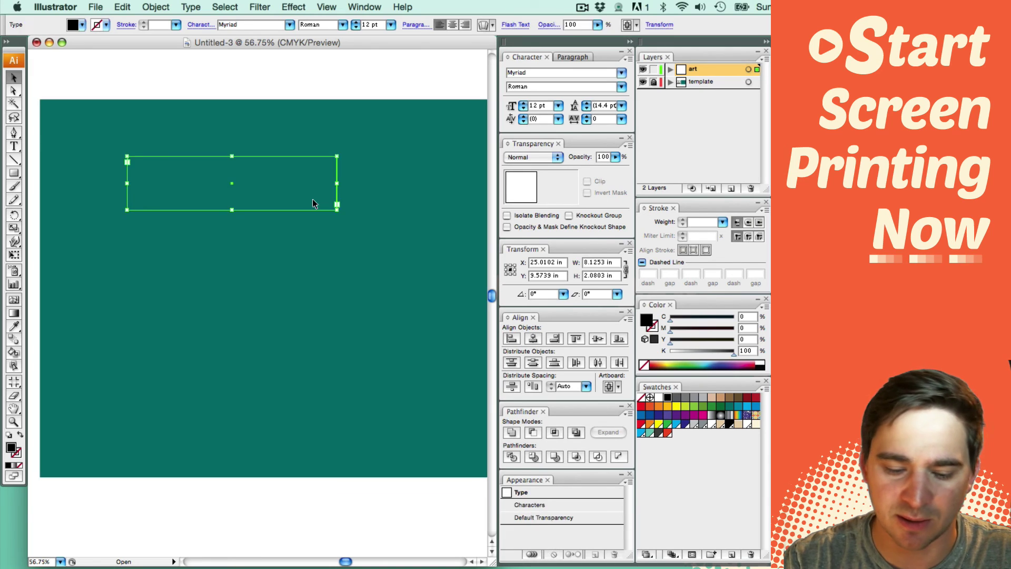
pyautogui.press('super+x')
pyautogui.press('super+v')
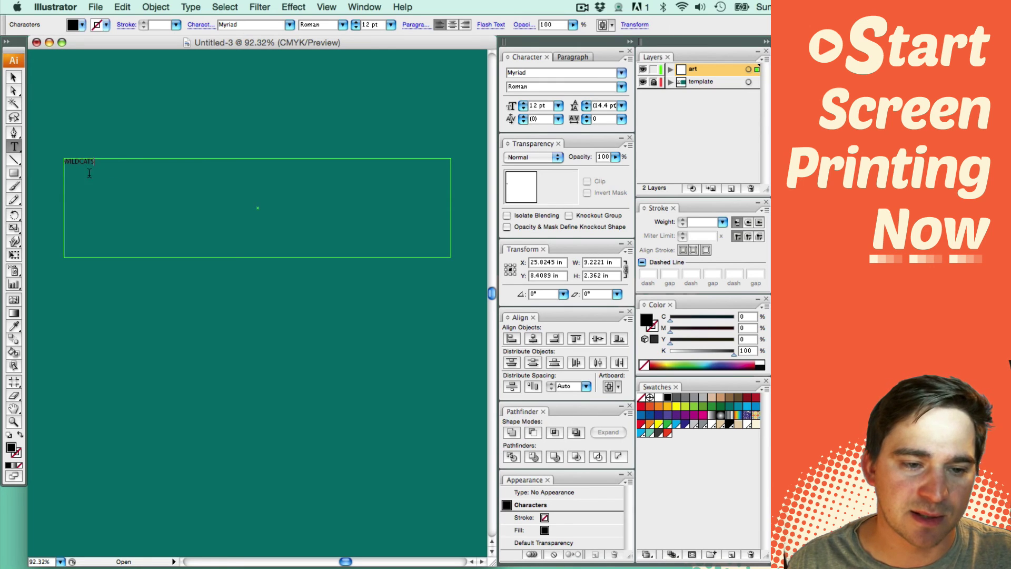
pyautogui.press('Escape')
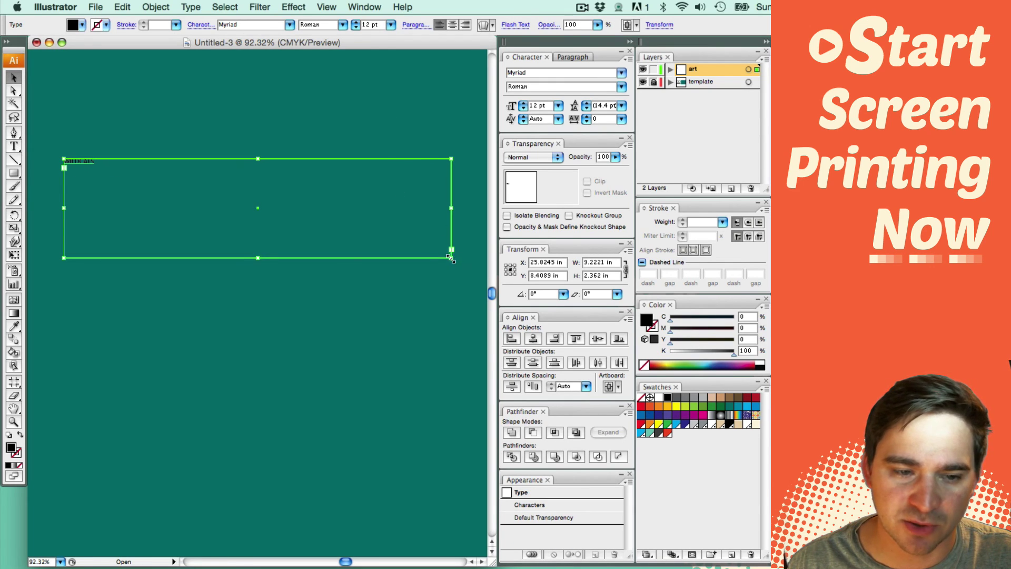
pyautogui.moveTo(452, 250); pyautogui.dragTo(326, 241)
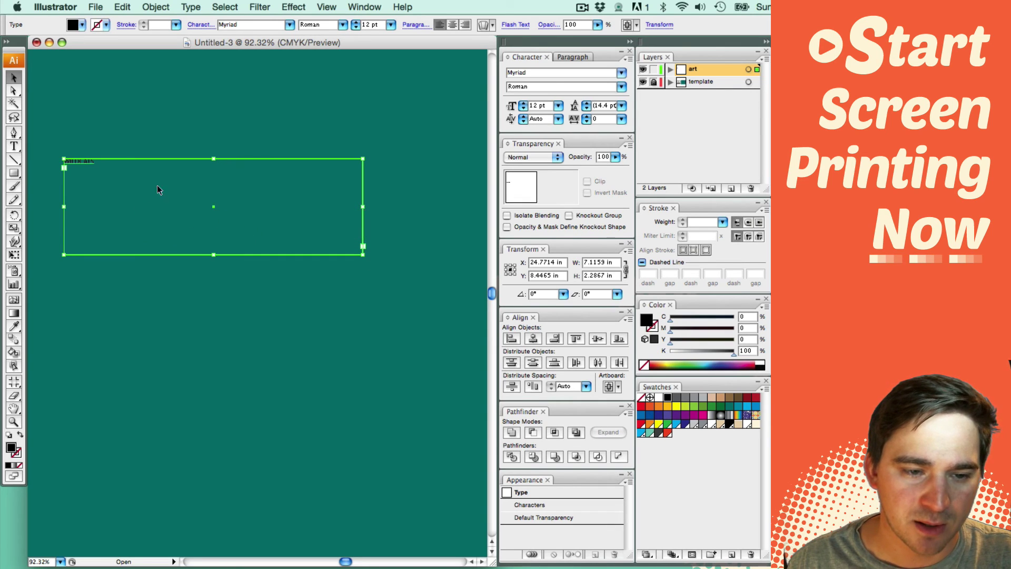
# - Cut the word WILDCATS out of the box and paste it back as standalone point text
pyautogui.press('t')
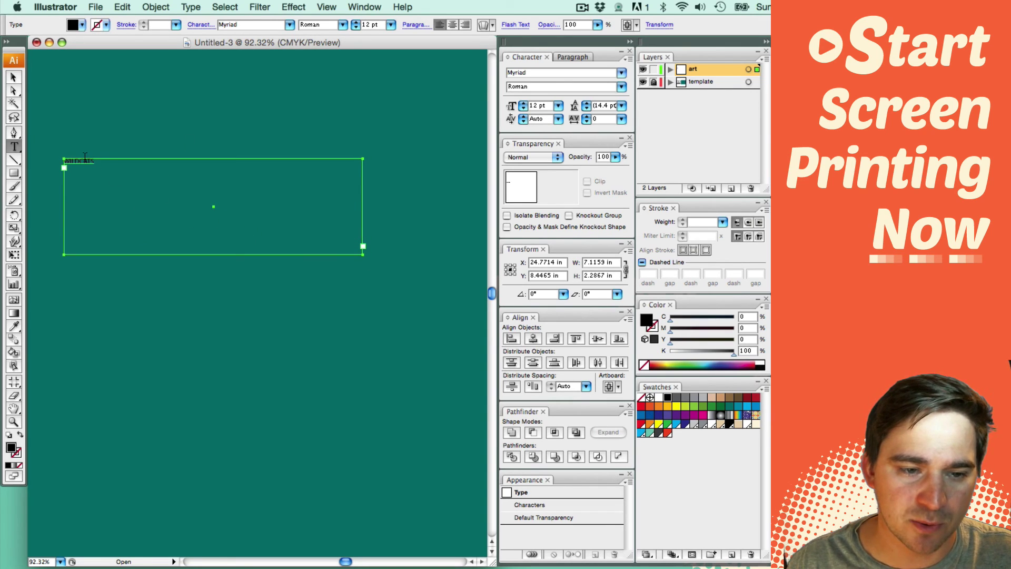
pyautogui.doubleClick(78, 161)
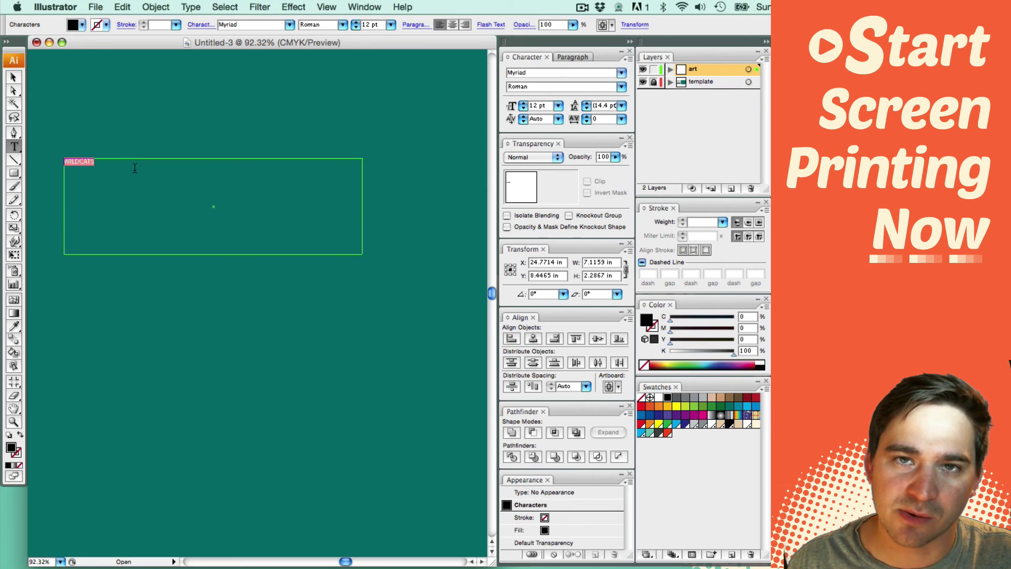
pyautogui.press('super+x')
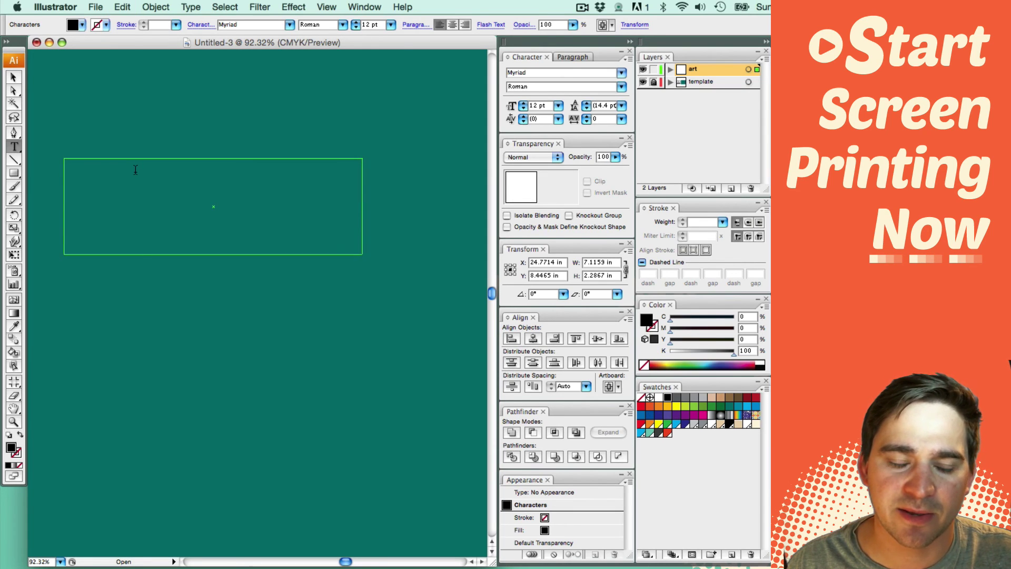
pyautogui.press('Escape')
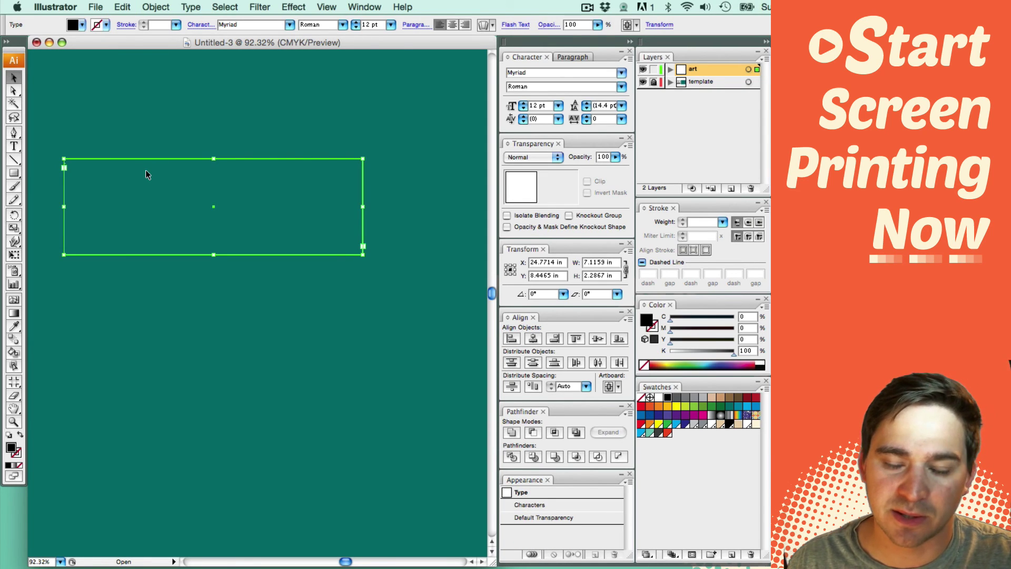
pyautogui.click(146, 170)
pyautogui.press('super+v')
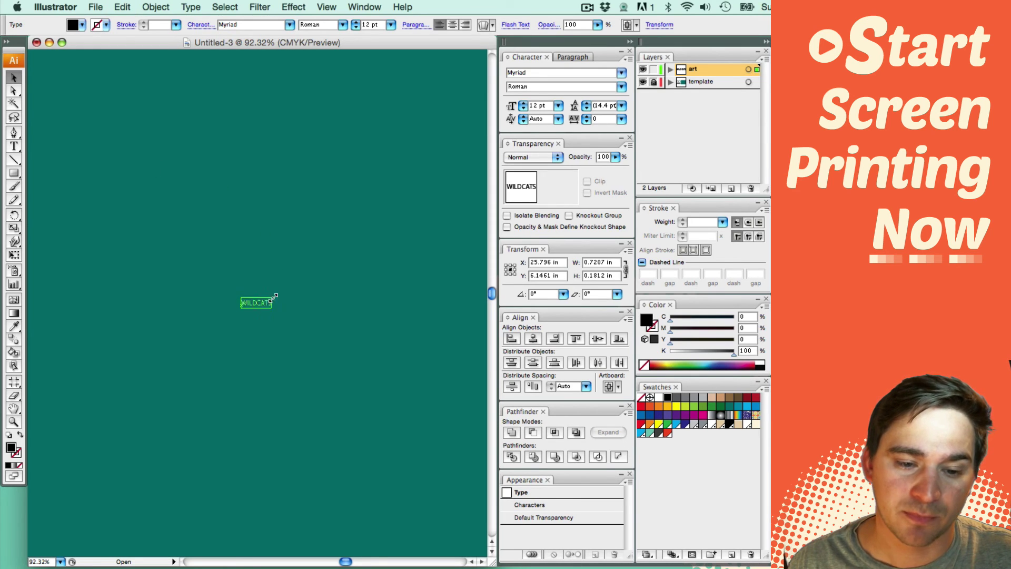
# - Scale WILDCATS up to about 98 pt, make it white, and move it up-left
pyautogui.moveTo(274, 296); pyautogui.dragTo(410, 263)
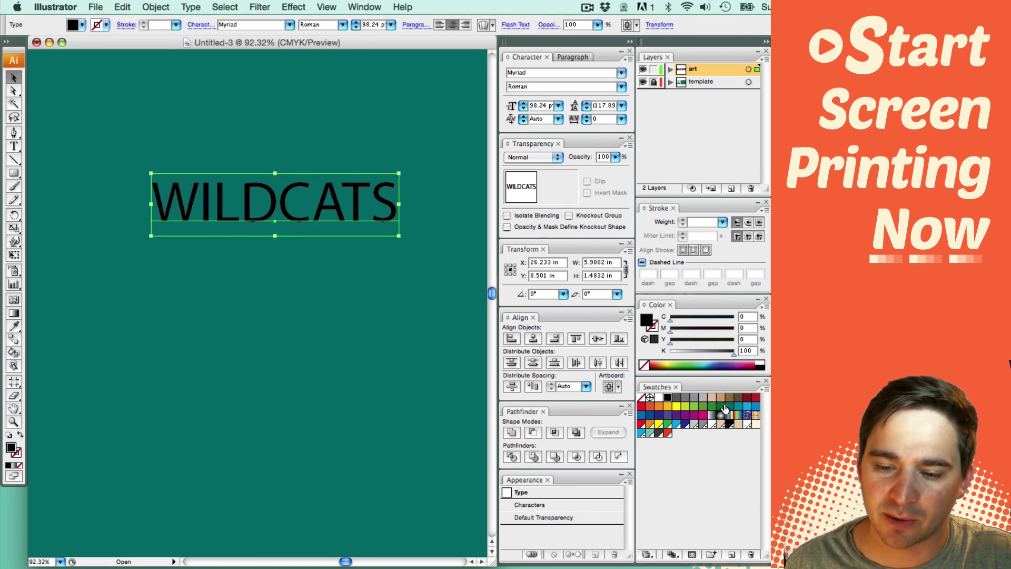
pyautogui.click(746, 424)
pyautogui.click(273, 214)
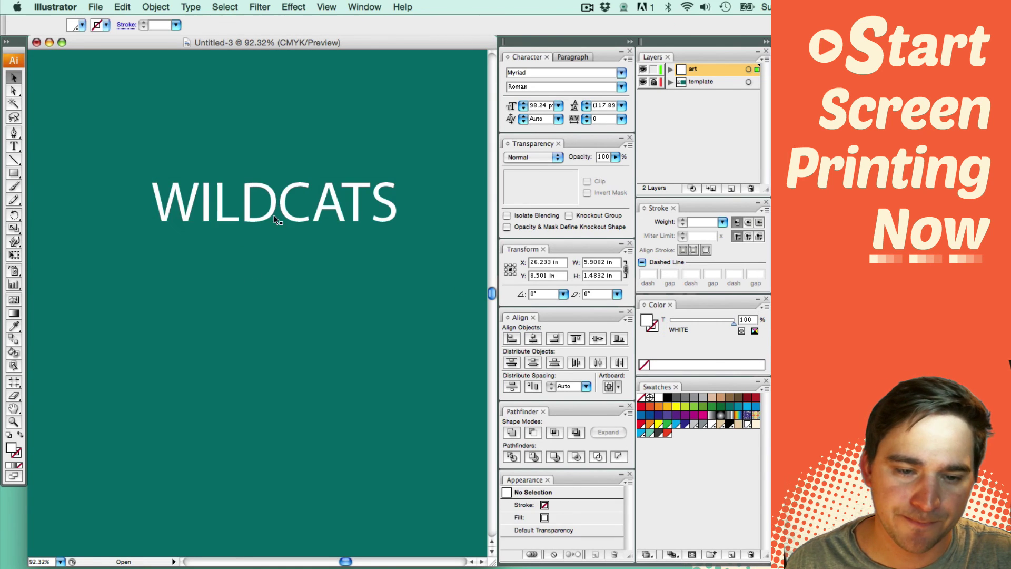
pyautogui.moveTo(273, 214); pyautogui.dragTo(240, 202)
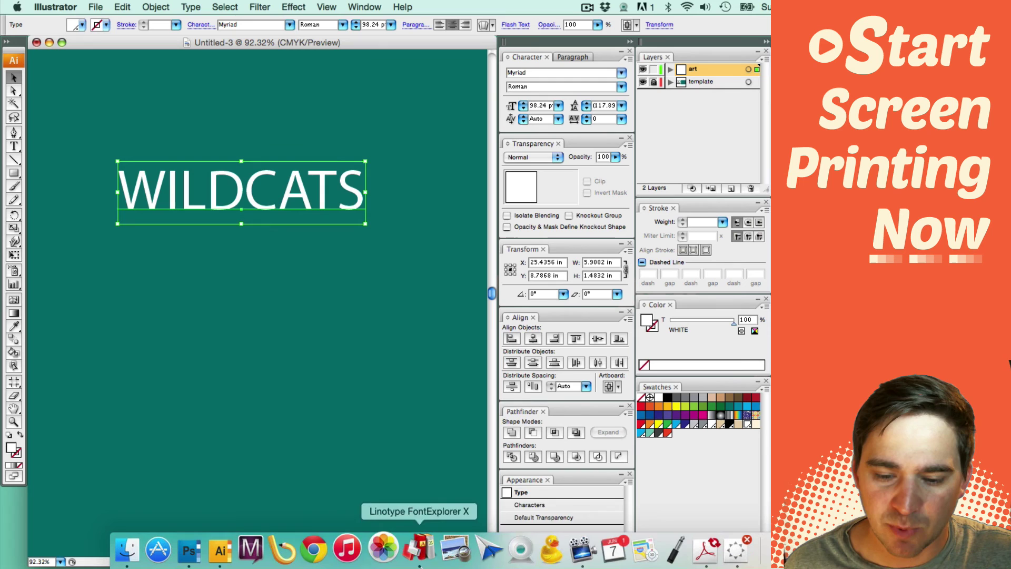
# - Launch FontExplorer X, reposition its window, and show the full 7095-font Library
pyautogui.click(414, 550)
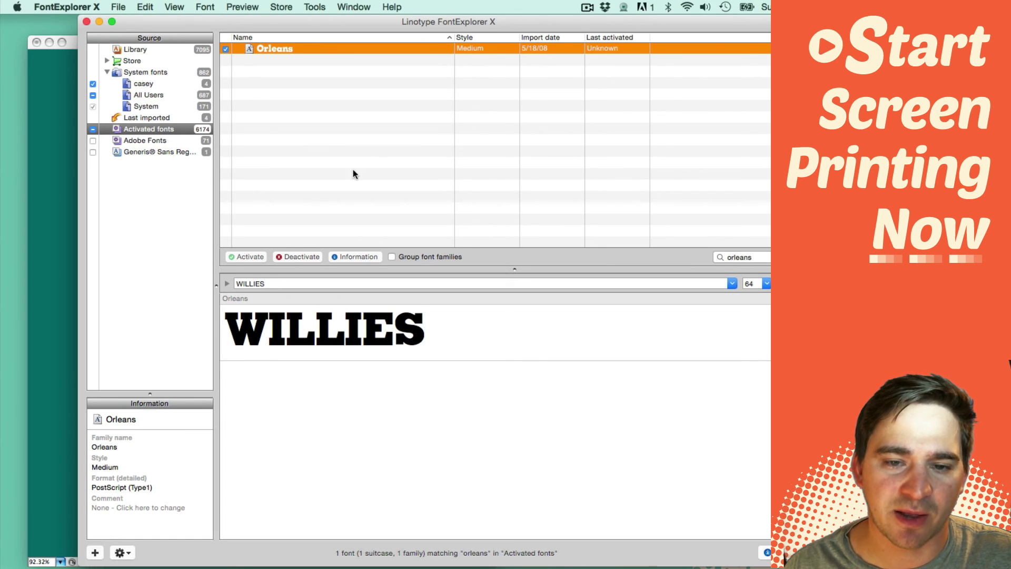
pyautogui.moveTo(395, 24); pyautogui.dragTo(379, 24)
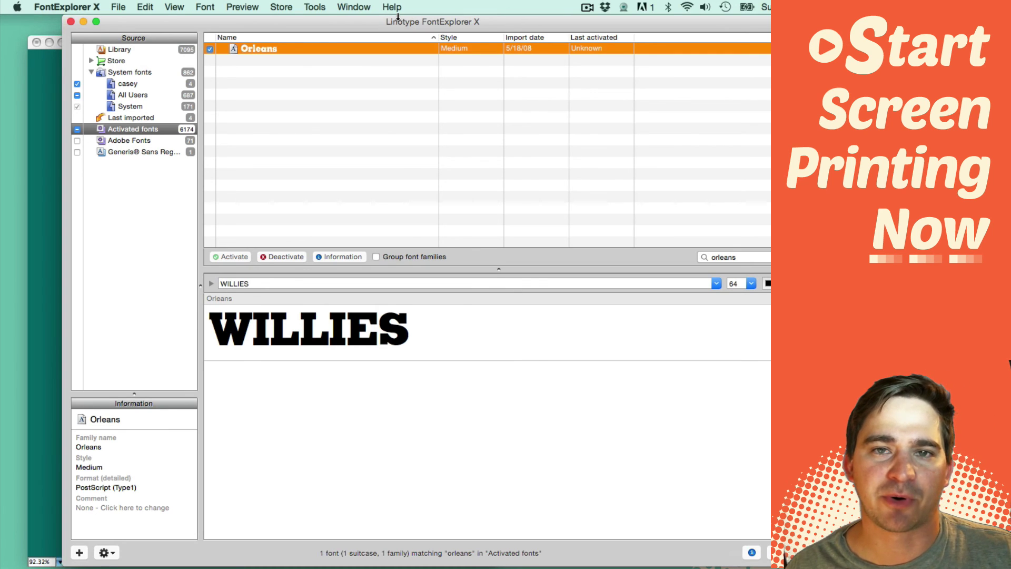
pyautogui.moveTo(305, 26); pyautogui.dragTo(316, 26)
pyautogui.click(313, 79)
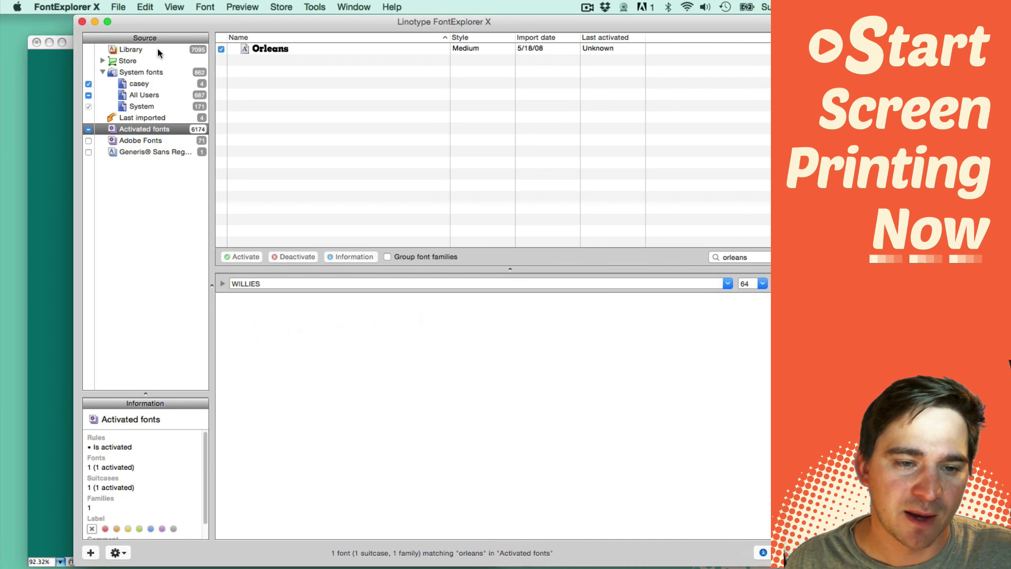
pyautogui.click(157, 48)
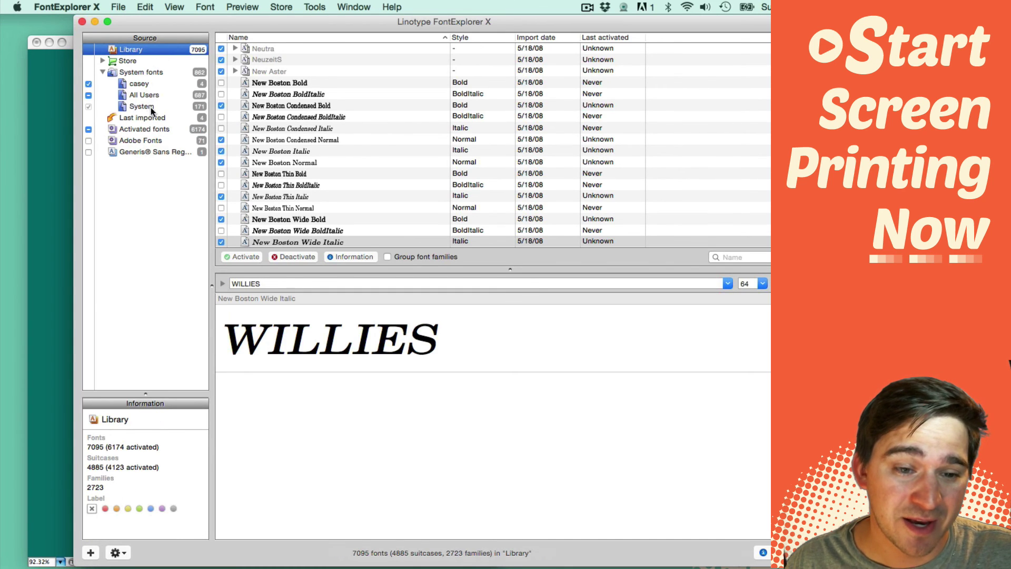
# - Browse the activated fonts, previewing Aachen Bold, Aarcover and Aardvark Cafe
pyautogui.click(158, 130)
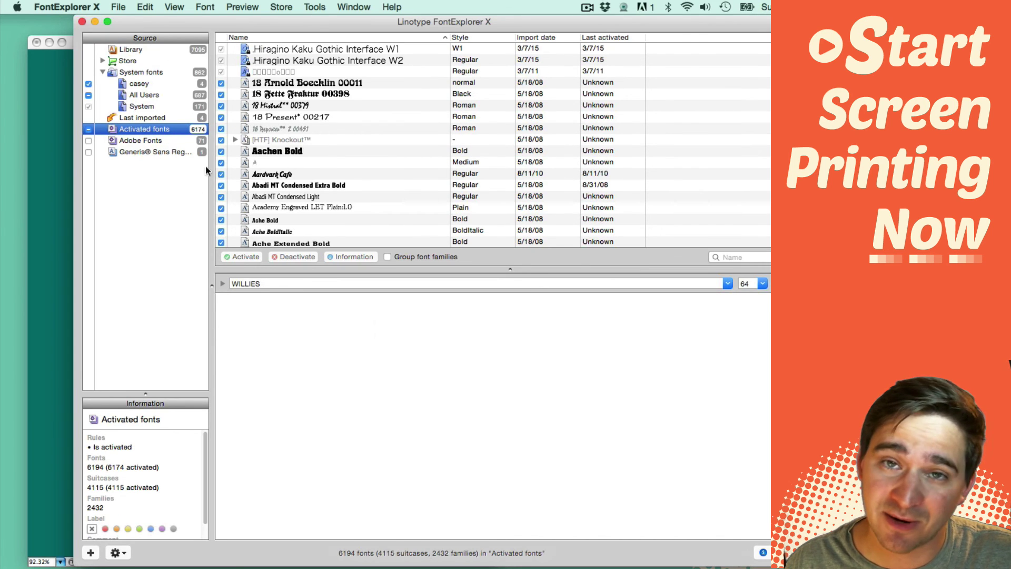
pyautogui.click(284, 151)
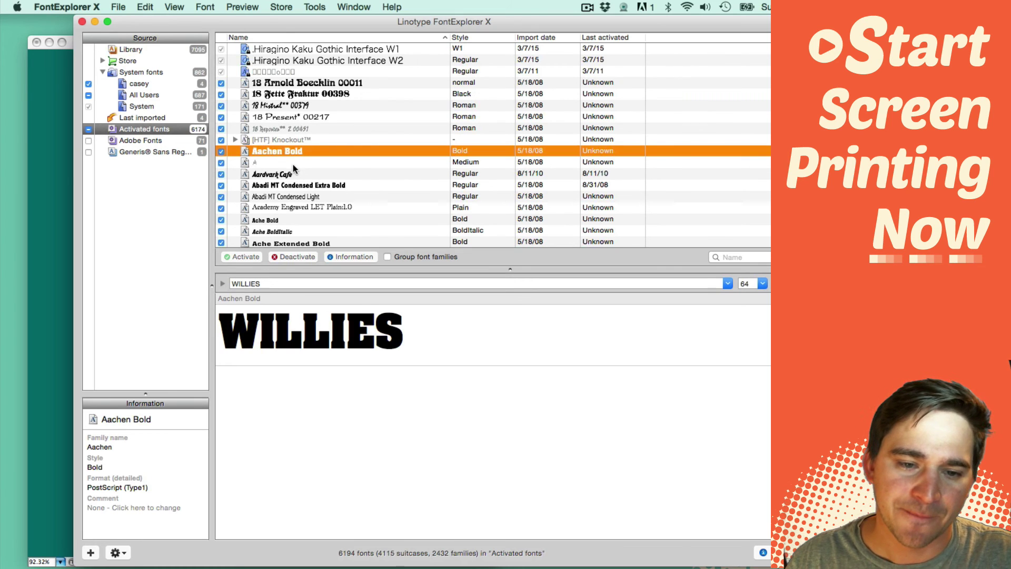
pyautogui.press('Down')
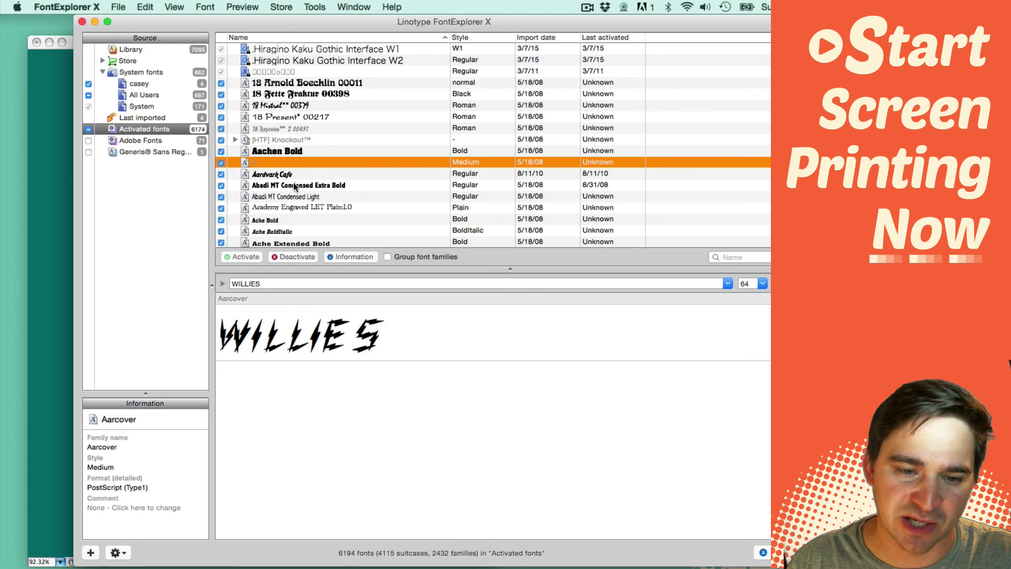
pyautogui.press('Down')
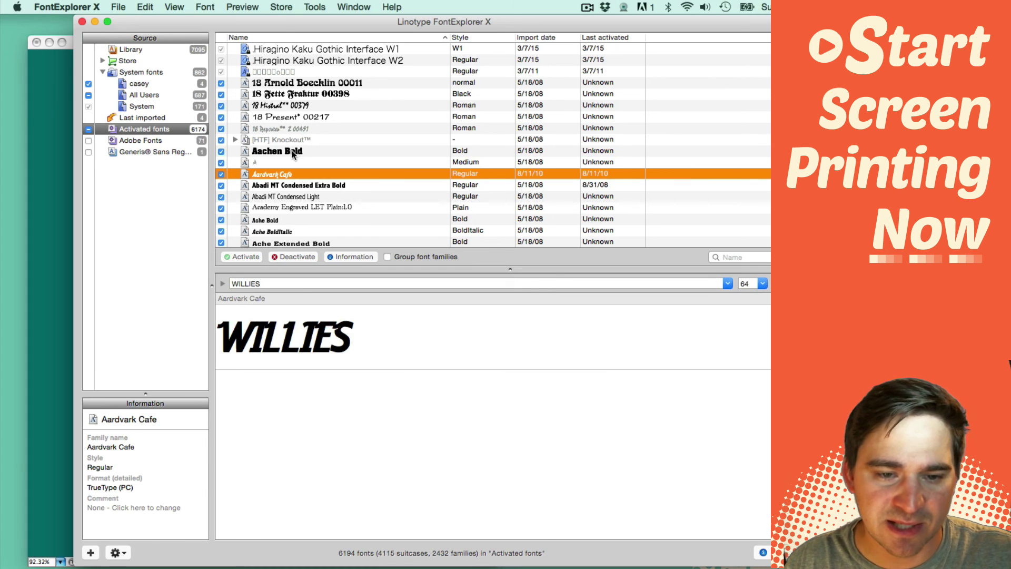
pyautogui.scroll(-2, 308, 112)
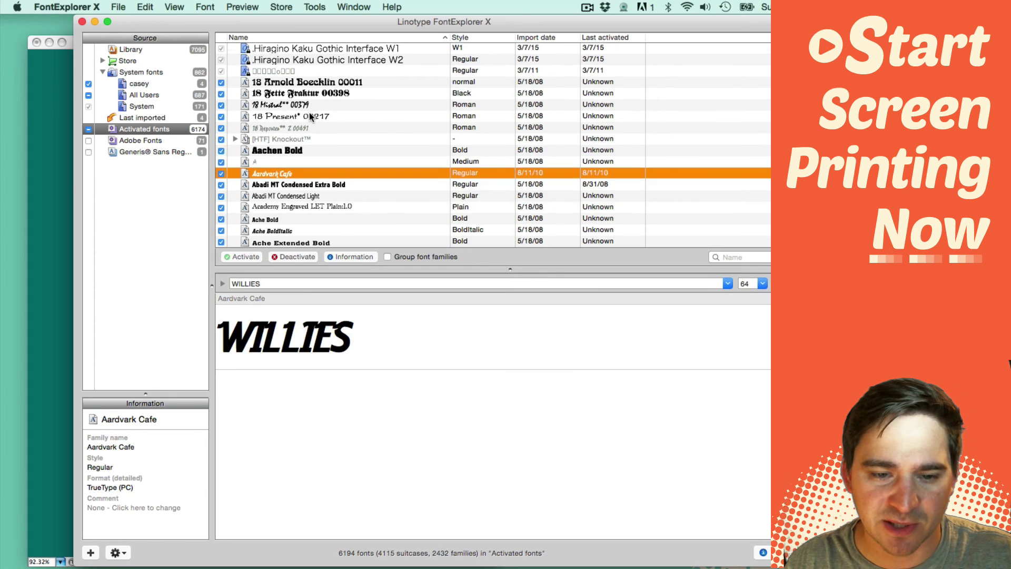
pyautogui.scroll(-7, 309, 113)
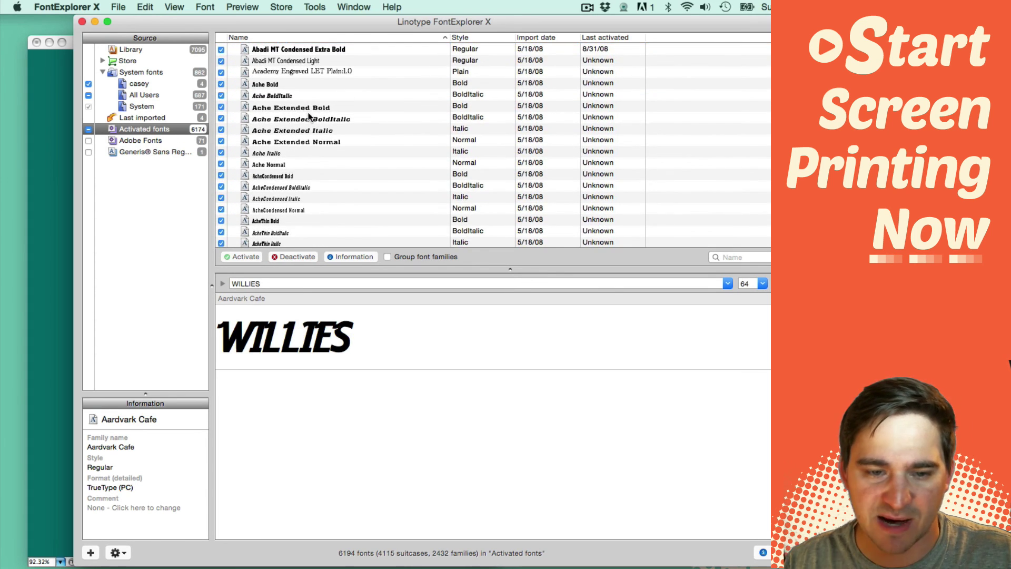
pyautogui.scroll(-4, 309, 116)
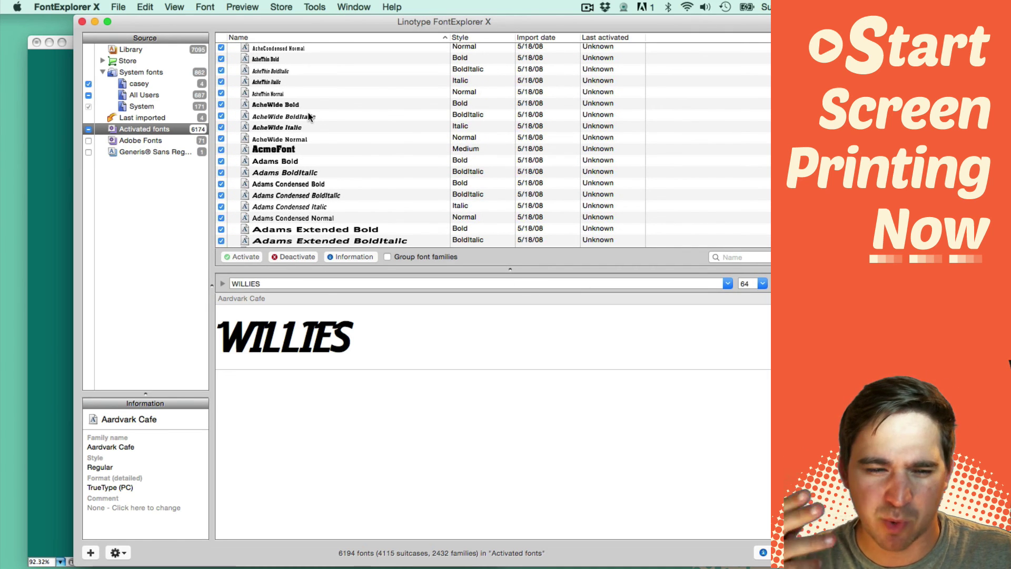
pyautogui.scroll(-5, 309, 116)
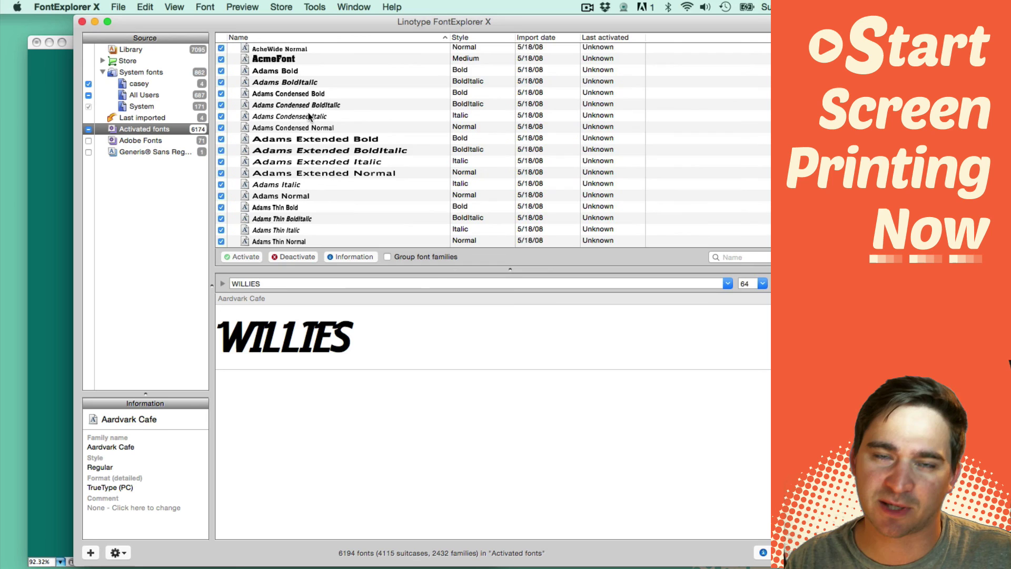
pyautogui.scroll(-8, 309, 116)
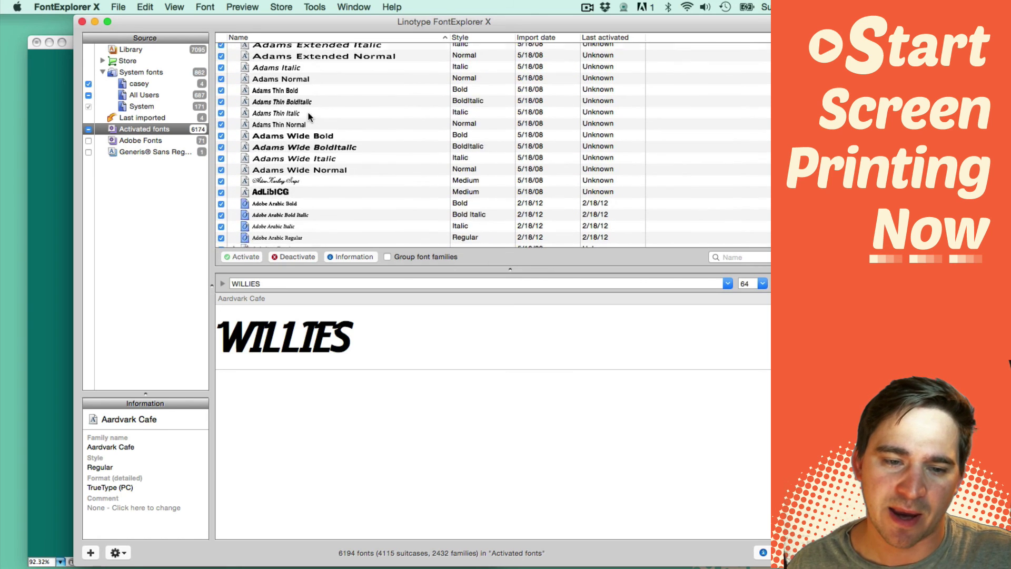
pyautogui.scroll(-2, 309, 116)
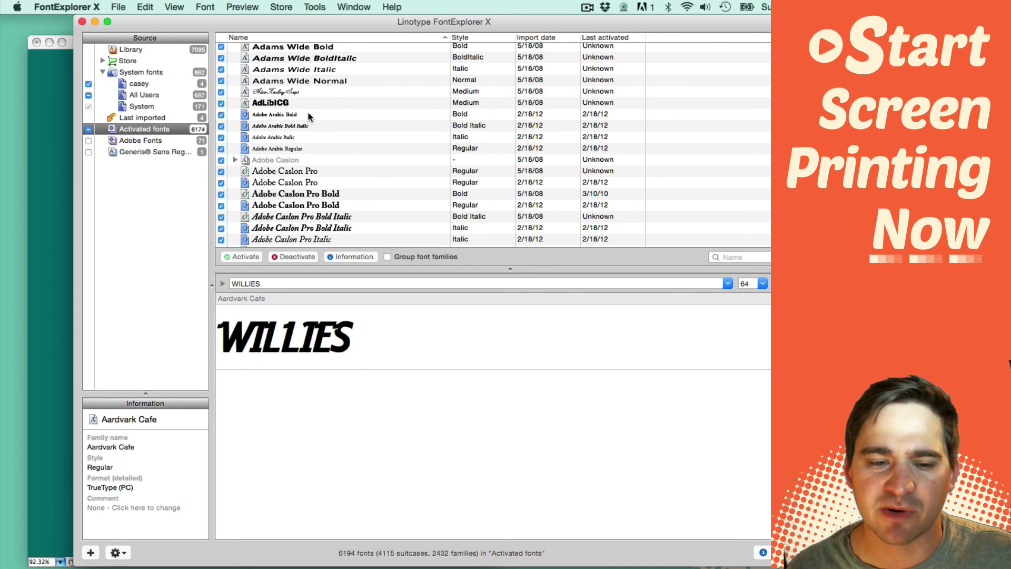
pyautogui.scroll(-15, 309, 116)
# - Set the preview text to WILDCATS and view it in Alps Wide Bold and Italic
pyautogui.press('Tab')
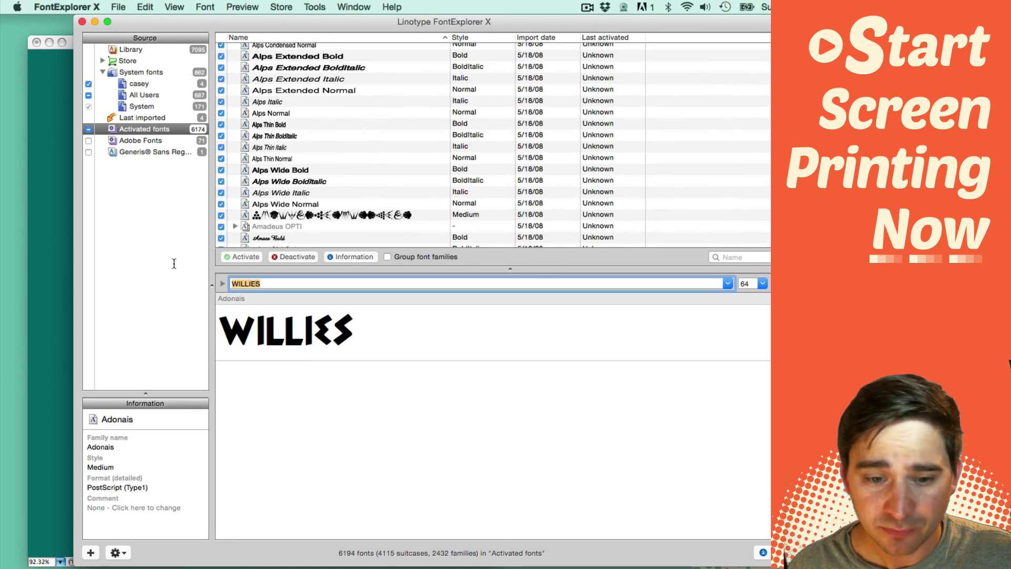
pyautogui.write('WILDCATS')
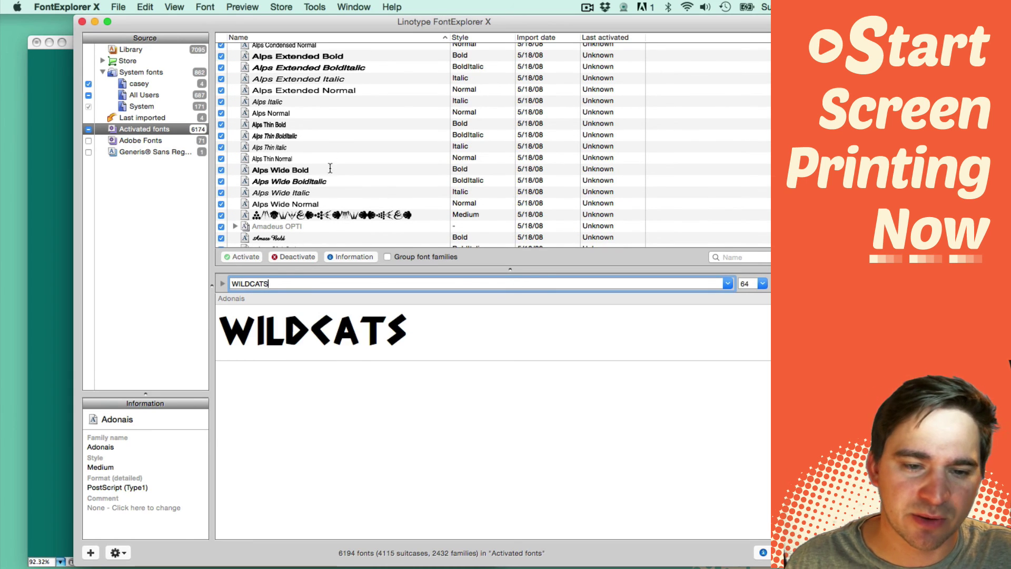
pyautogui.click(308, 170)
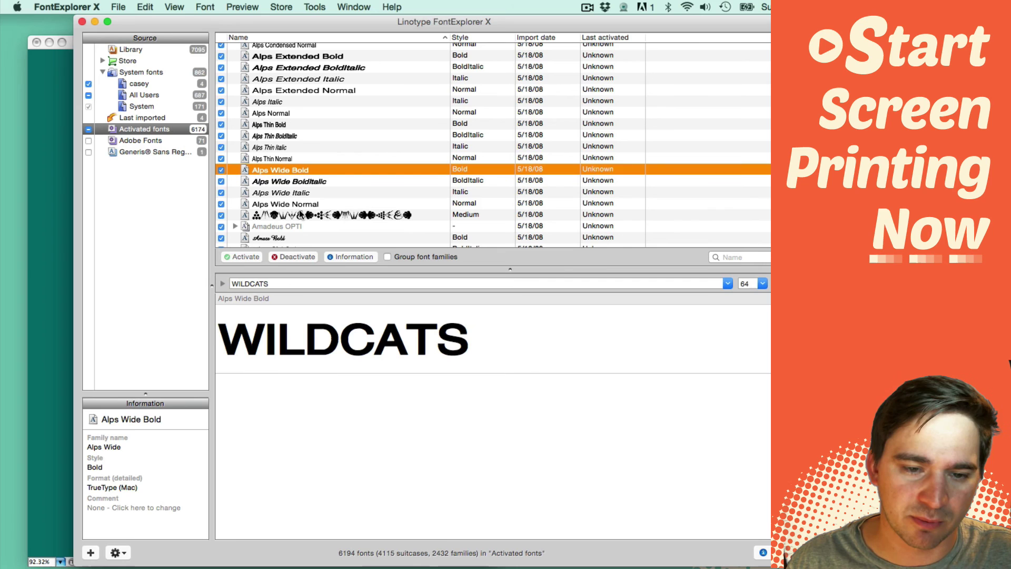
pyautogui.click(311, 192)
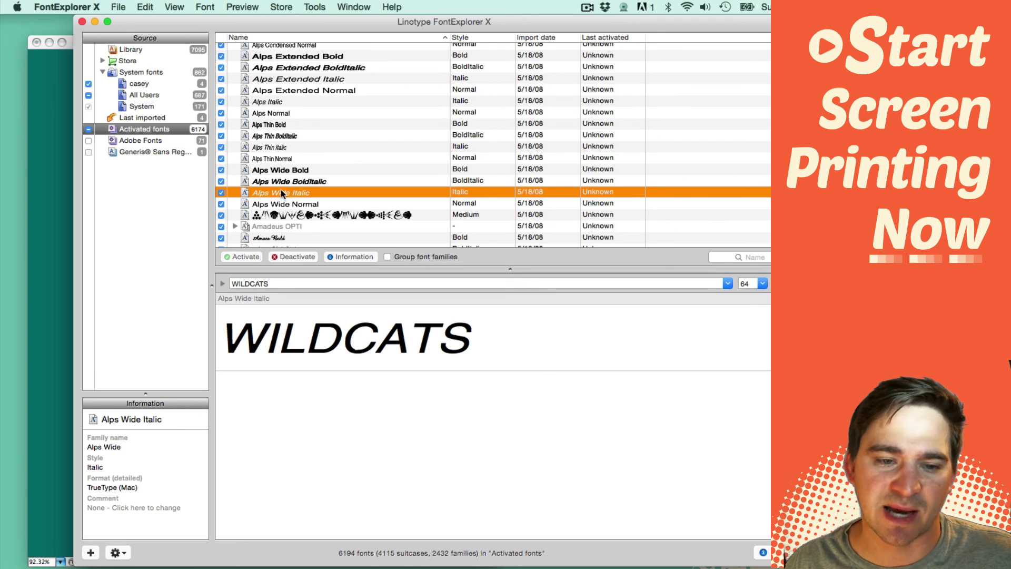
# - Search the whole Library for 'orleans', preview WILDCATS in Orleans, and return to Illustrator
pyautogui.click(131, 62)
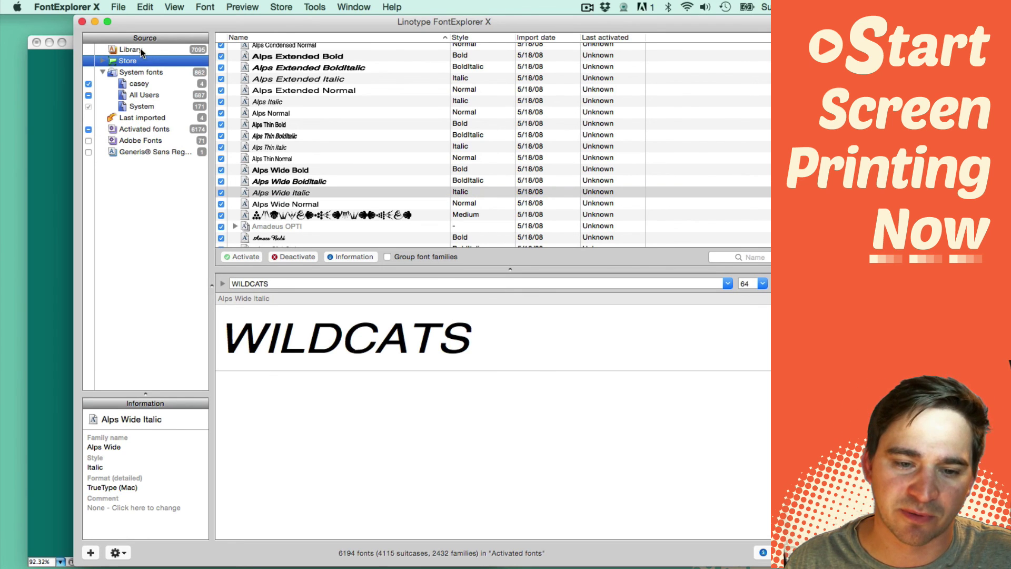
pyautogui.click(144, 50)
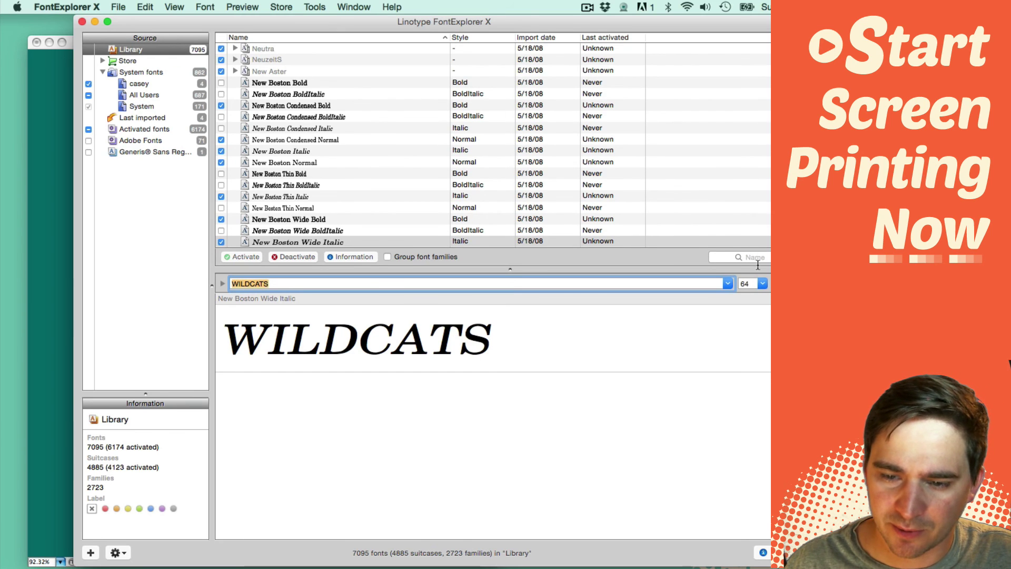
pyautogui.click(767, 257)
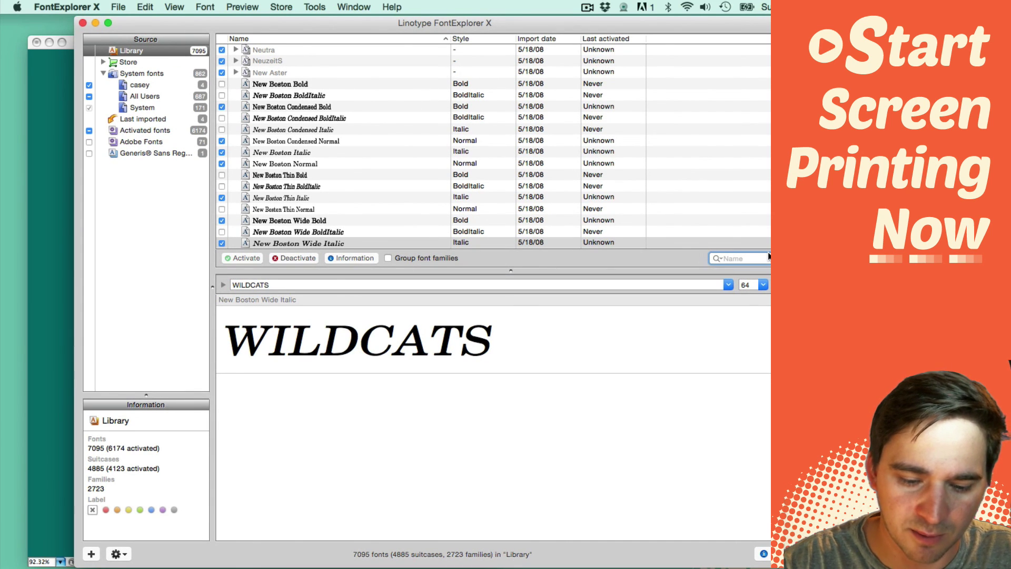
pyautogui.write('orleans')
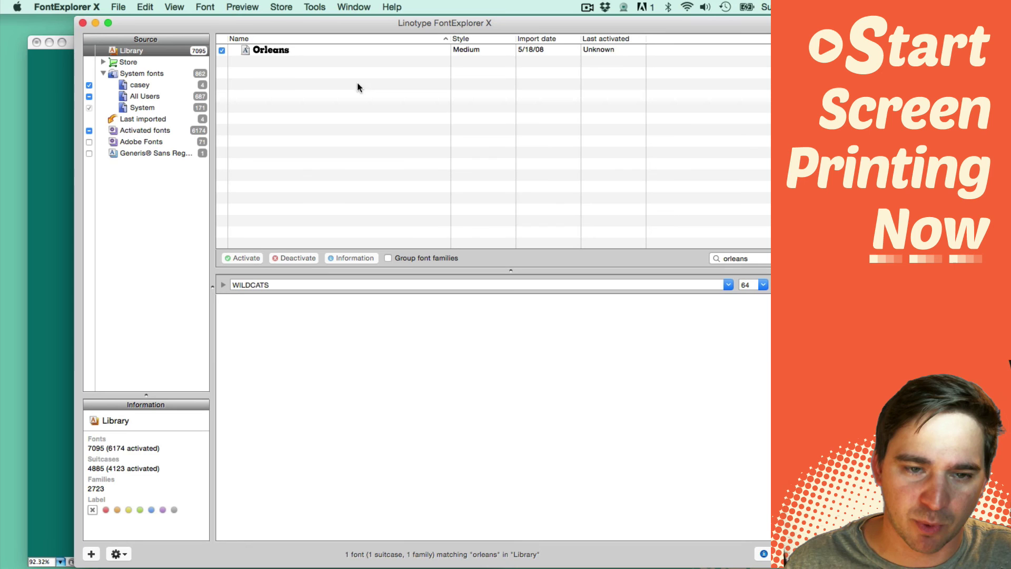
pyautogui.click(278, 49)
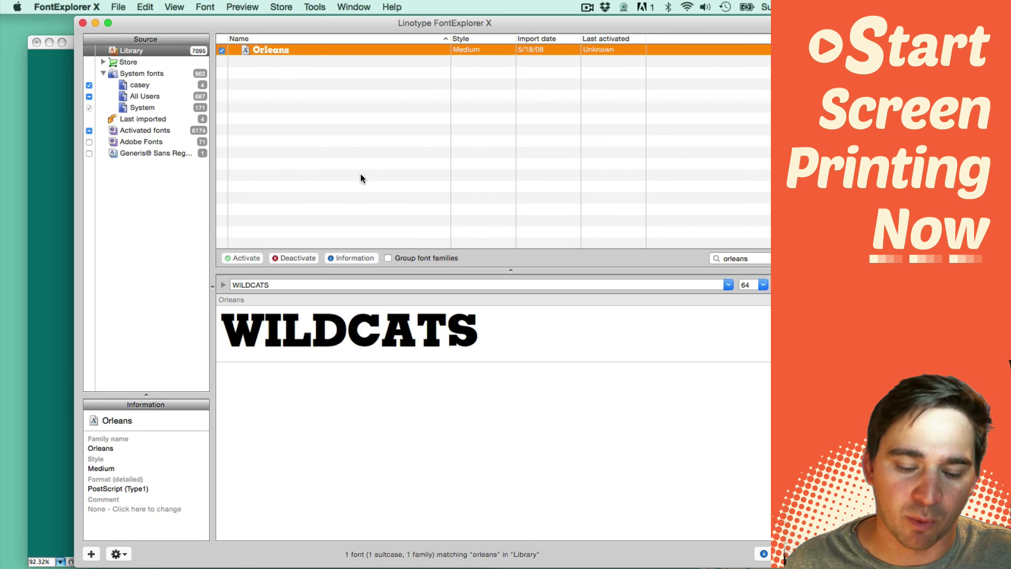
pyautogui.press('super+Tab')
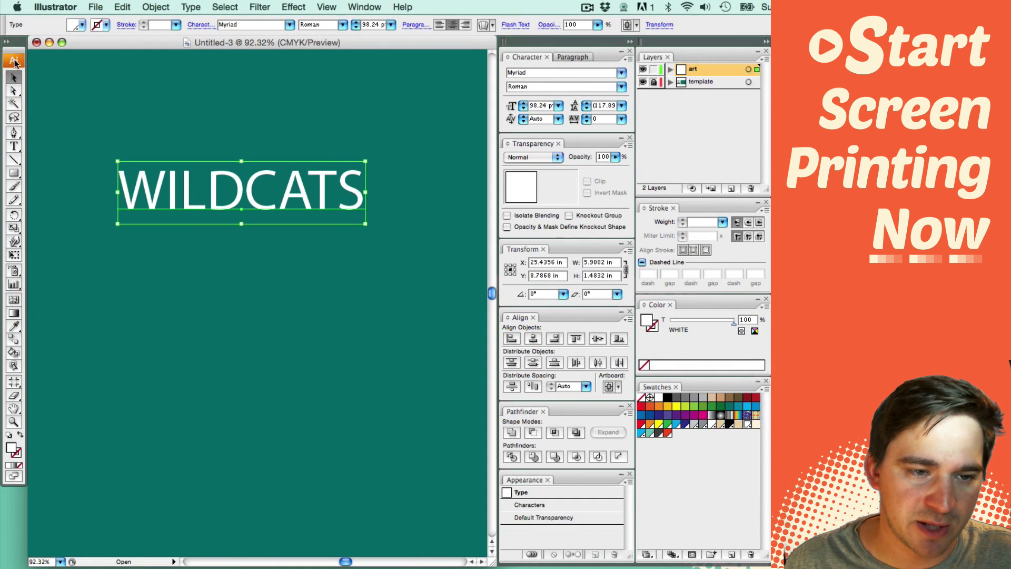
# - Refresh WILDCATS in Orleans, float the Appearance panel, reselect the text and zoom to 100%
pyautogui.click(299, 134)
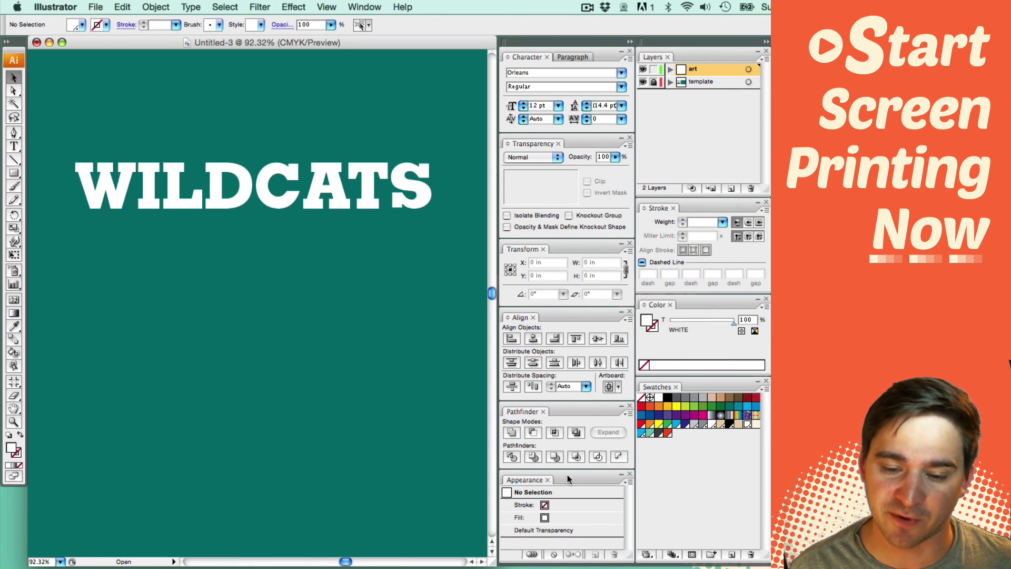
pyautogui.moveTo(567, 475); pyautogui.dragTo(160, 262)
pyautogui.press('super+a')
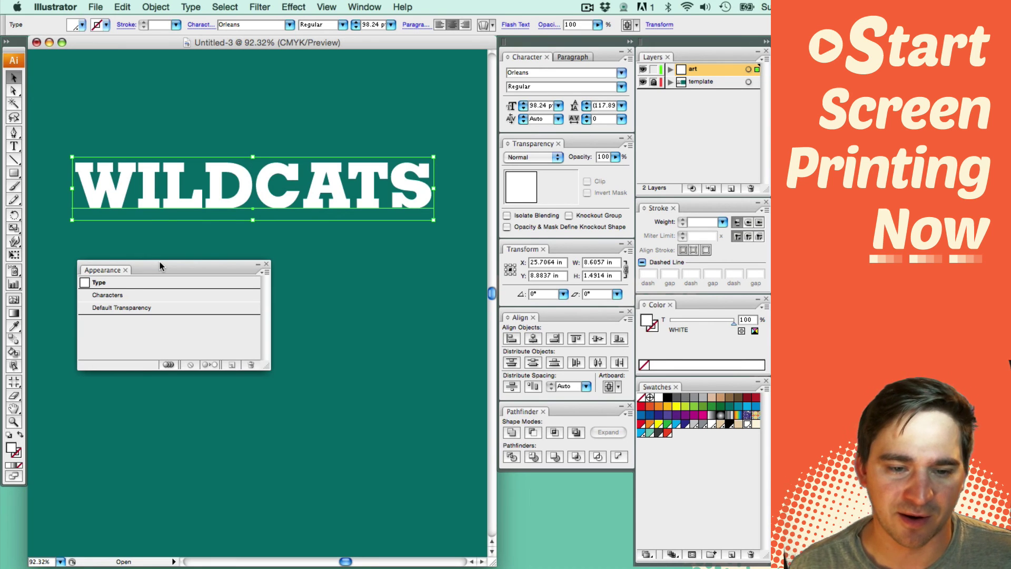
pyautogui.press('super+1')
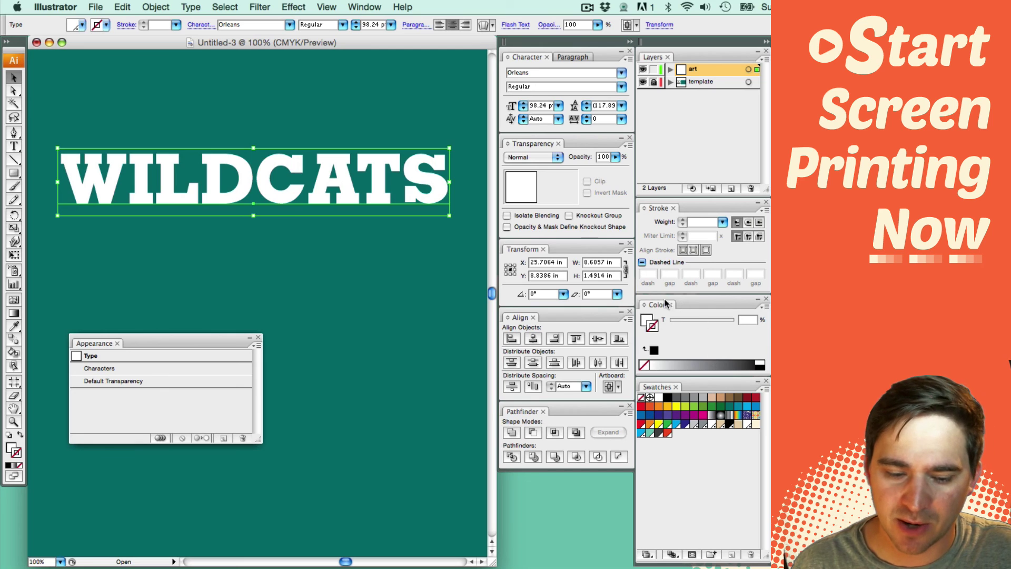
# - Try a black 6 pt stroke on the live WILDCATS text, then remove it
pyautogui.click(730, 425)
pyautogui.click(683, 220)
pyautogui.click(682, 220)
pyautogui.click(682, 220)
pyautogui.click(682, 220)
pyautogui.click(682, 220)
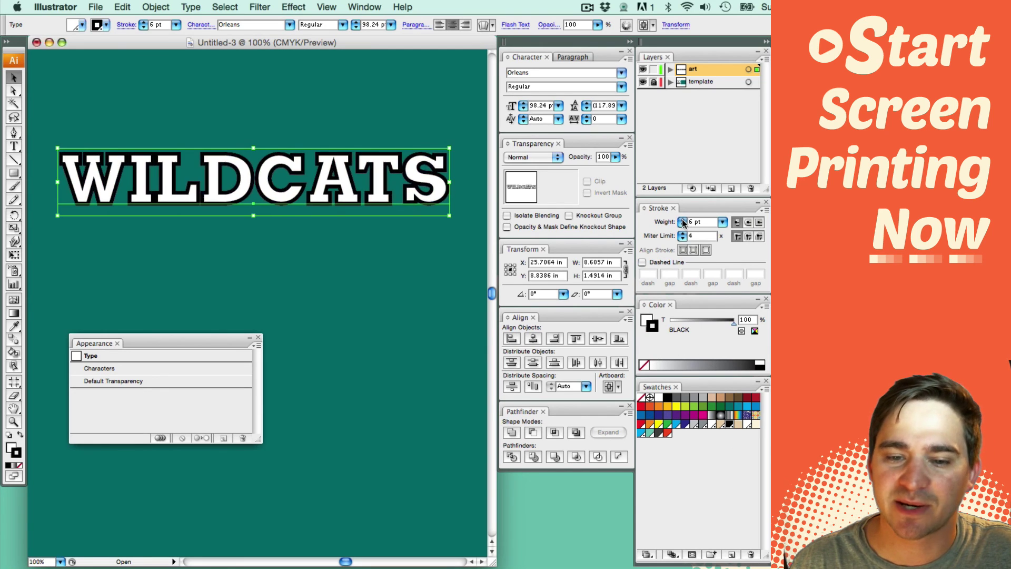
pyautogui.click(683, 220)
pyautogui.click(682, 220)
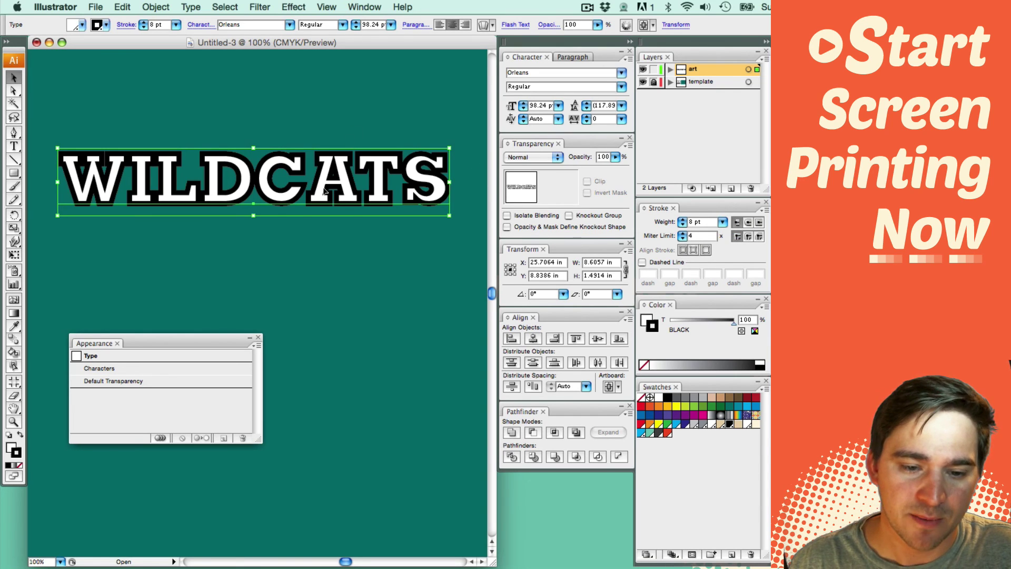
pyautogui.click(342, 239)
pyautogui.click(349, 200)
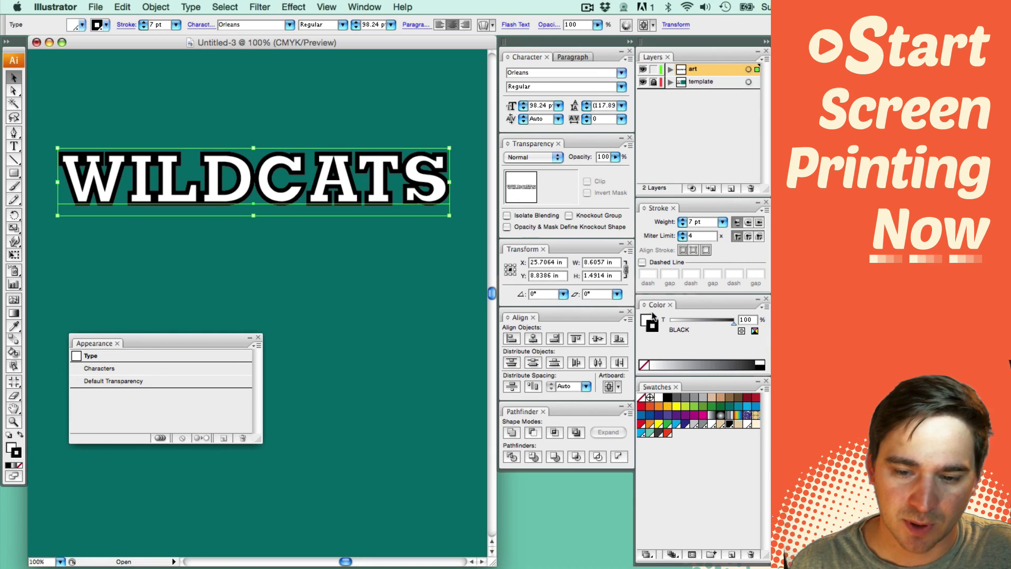
pyautogui.click(643, 364)
# - Outline WILDCATS and give the letters a black 10 pt stroke aligned outside
pyautogui.press('super+shift+o')
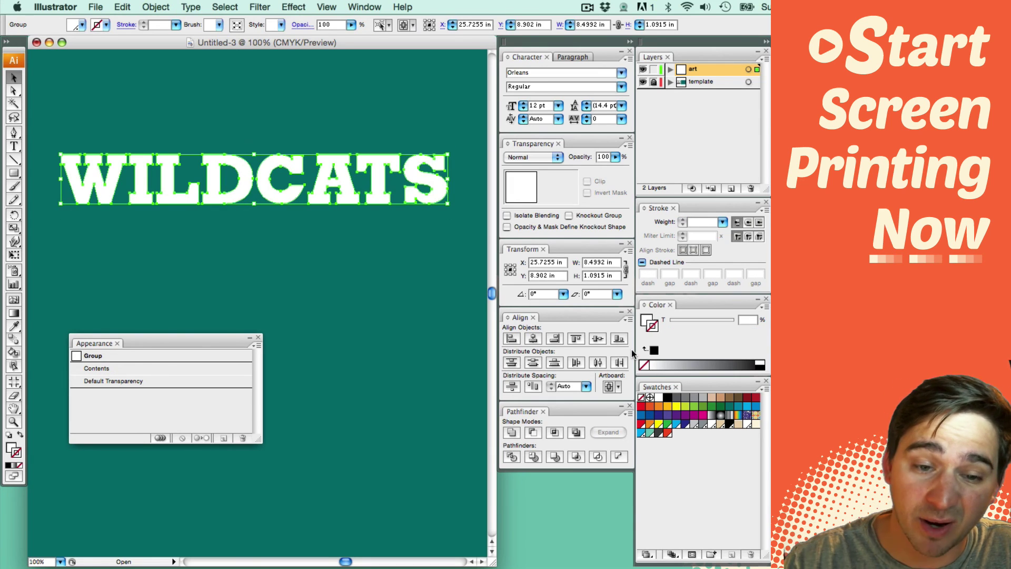
pyautogui.click(654, 350)
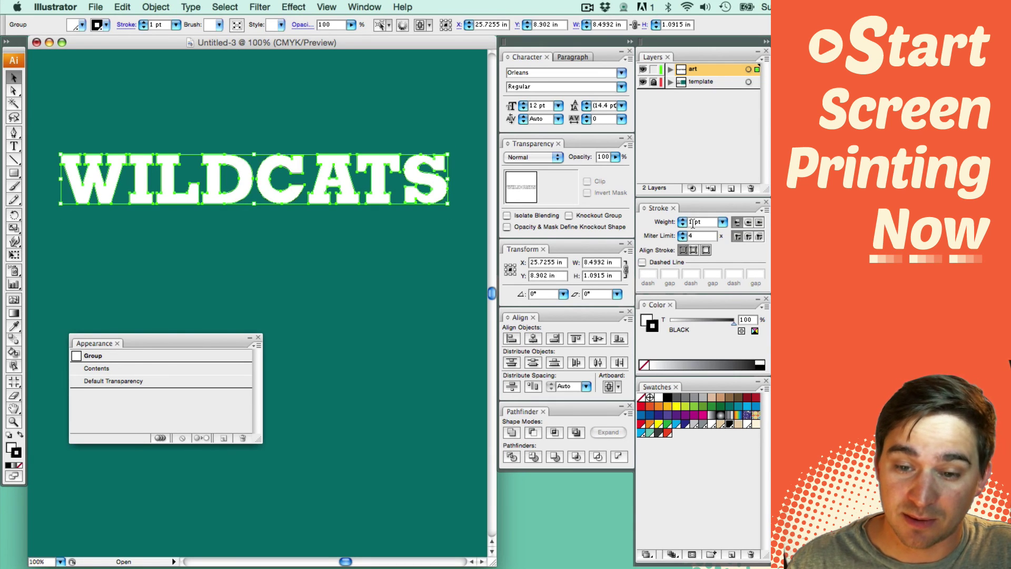
pyautogui.click(706, 250)
pyautogui.click(722, 222)
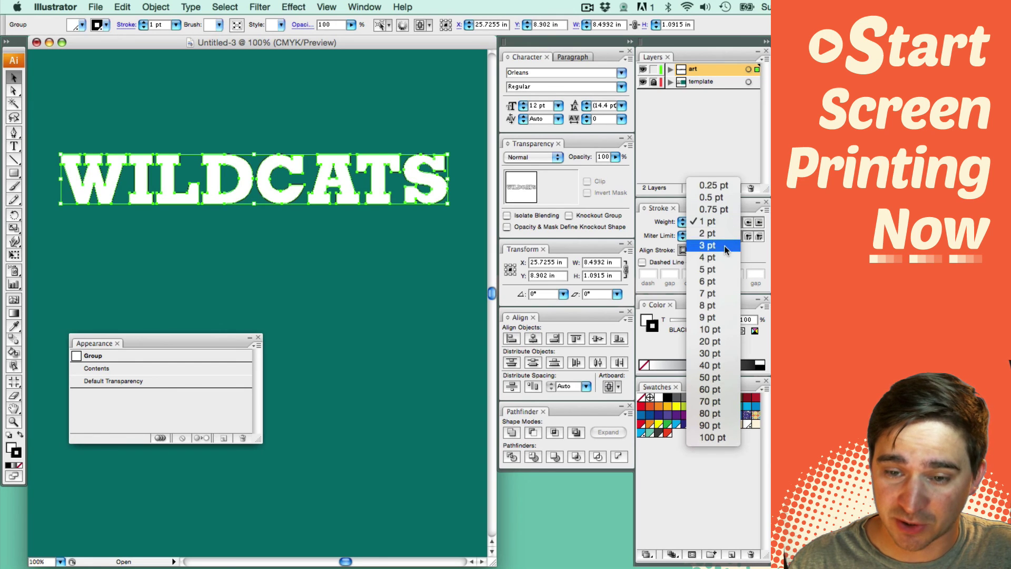
pyautogui.click(713, 332)
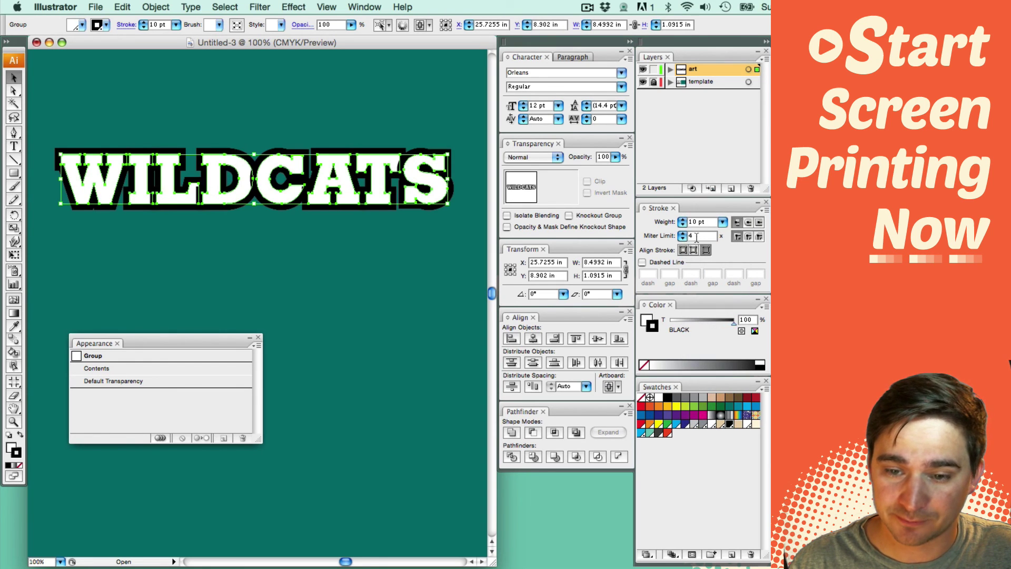
pyautogui.click(683, 250)
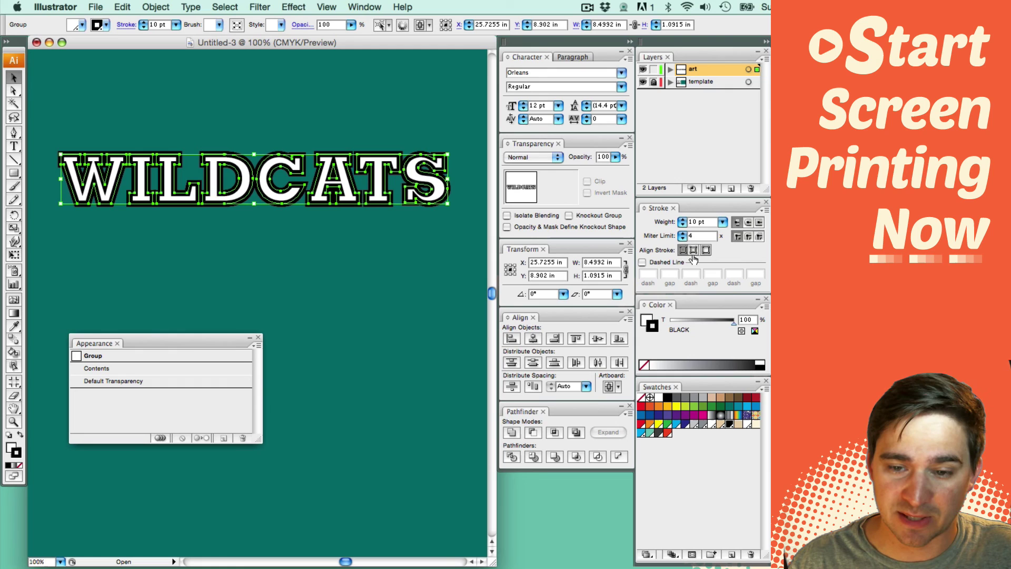
pyautogui.click(705, 249)
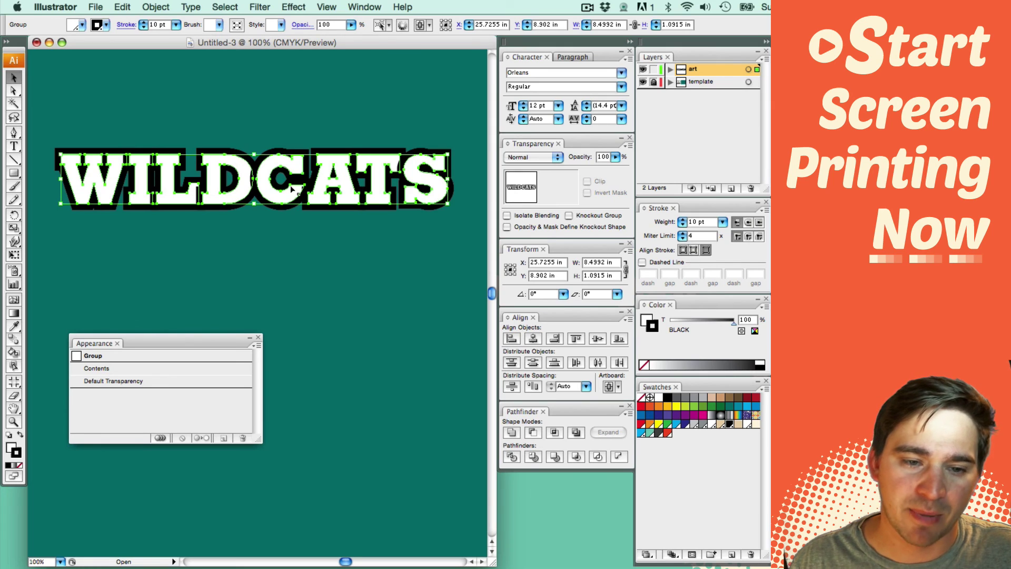
# - Undo back to editable WILDCATS type and raise the floating Appearance window slightly
pyautogui.moveTo(301, 204); pyautogui.dragTo(311, 211)
pyautogui.press('super+z')
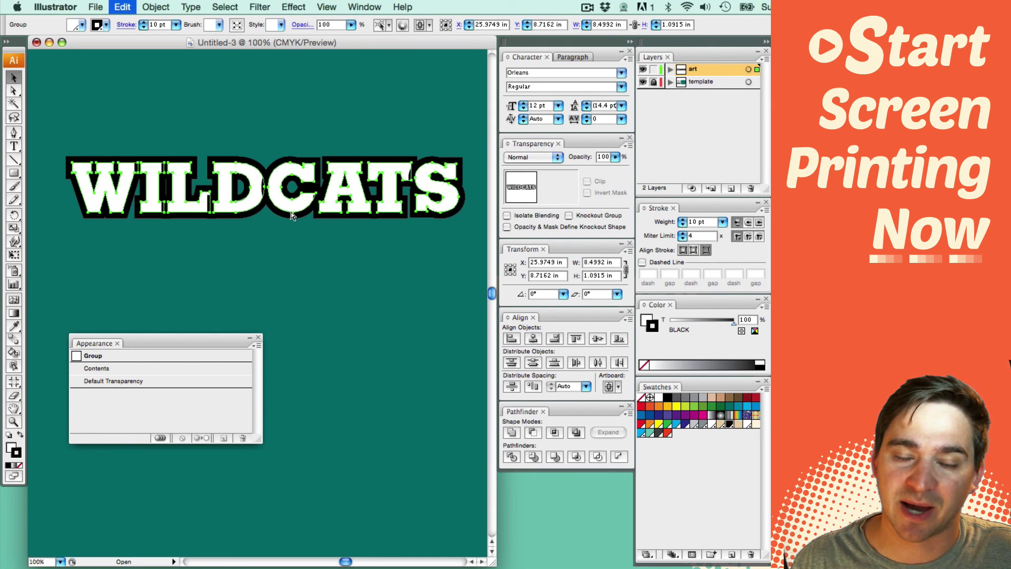
pyautogui.press('super+z')
pyautogui.press('super+z')
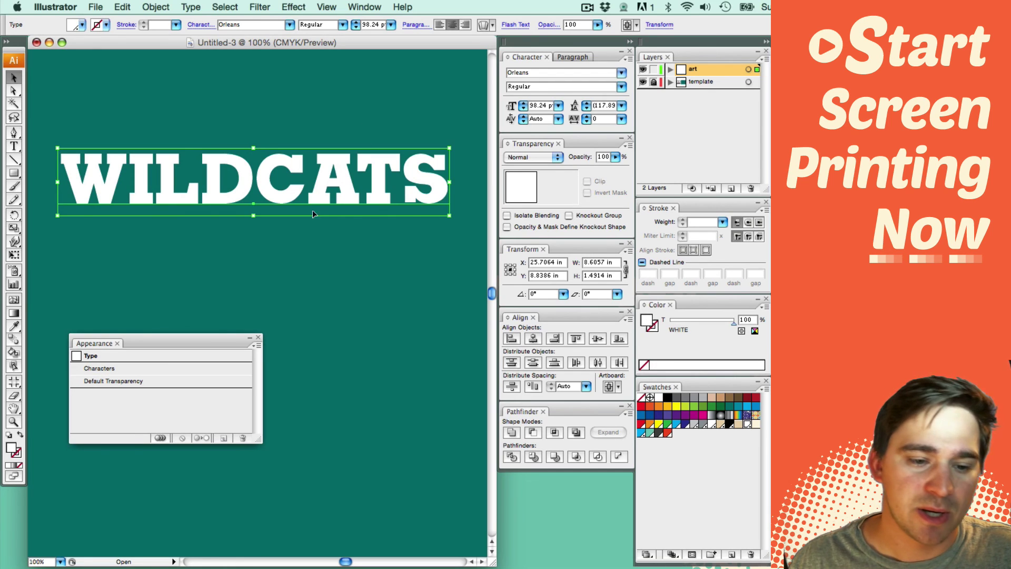
pyautogui.moveTo(232, 344); pyautogui.dragTo(233, 318)
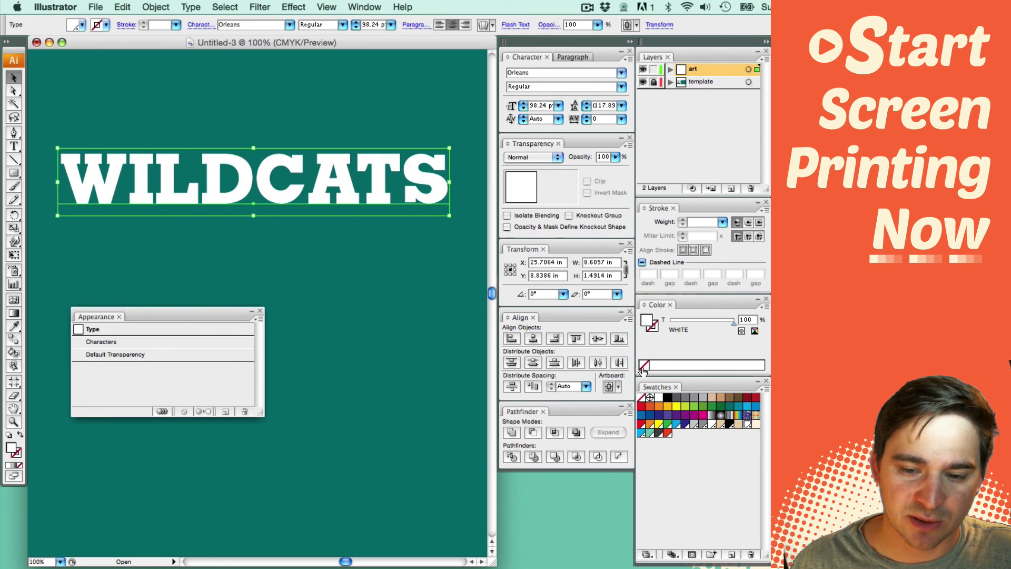
# - Replace the character fill with a new white appearance fill stacked above the stroke
pyautogui.click(643, 365)
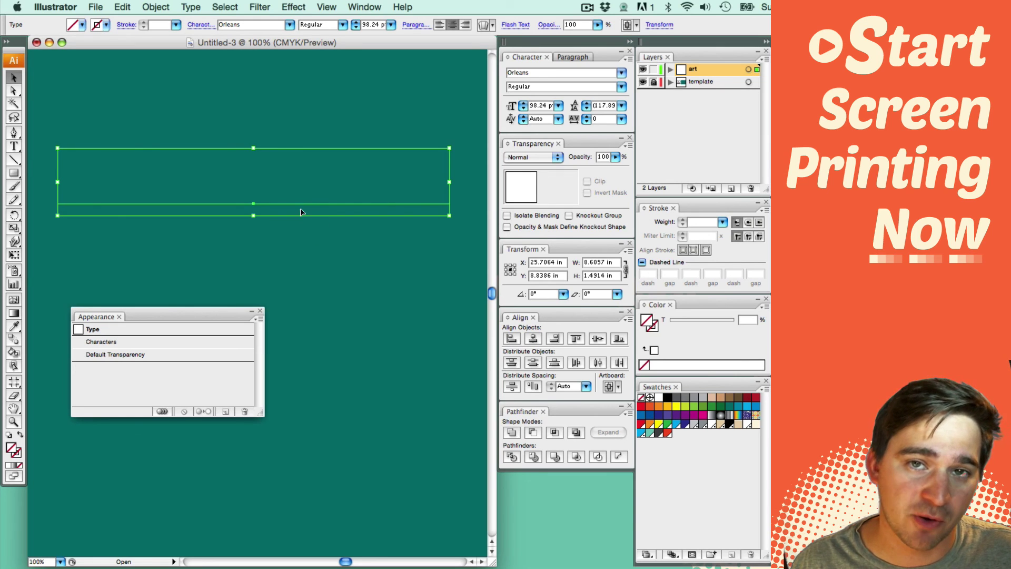
pyautogui.click(260, 320)
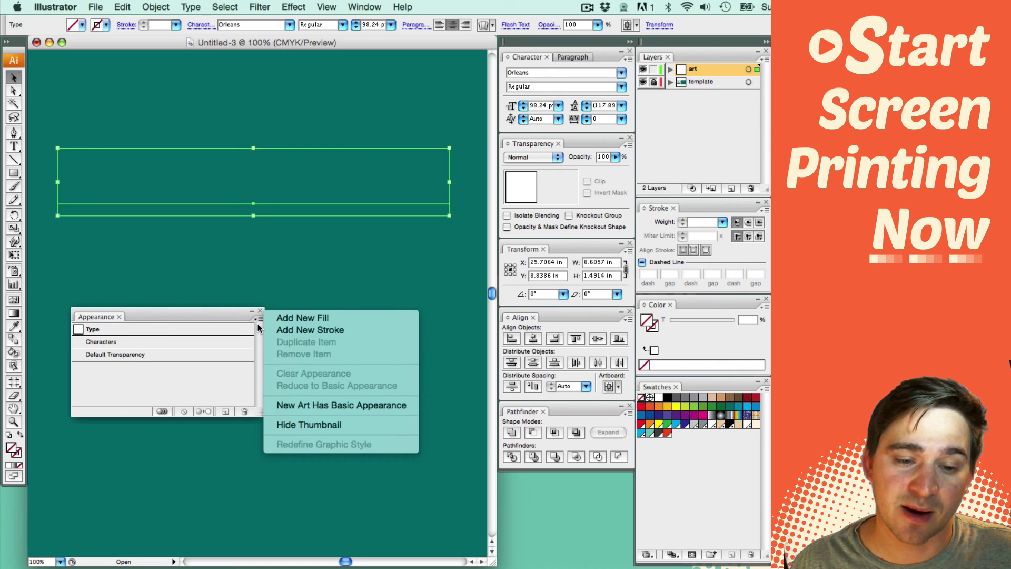
pyautogui.click(284, 320)
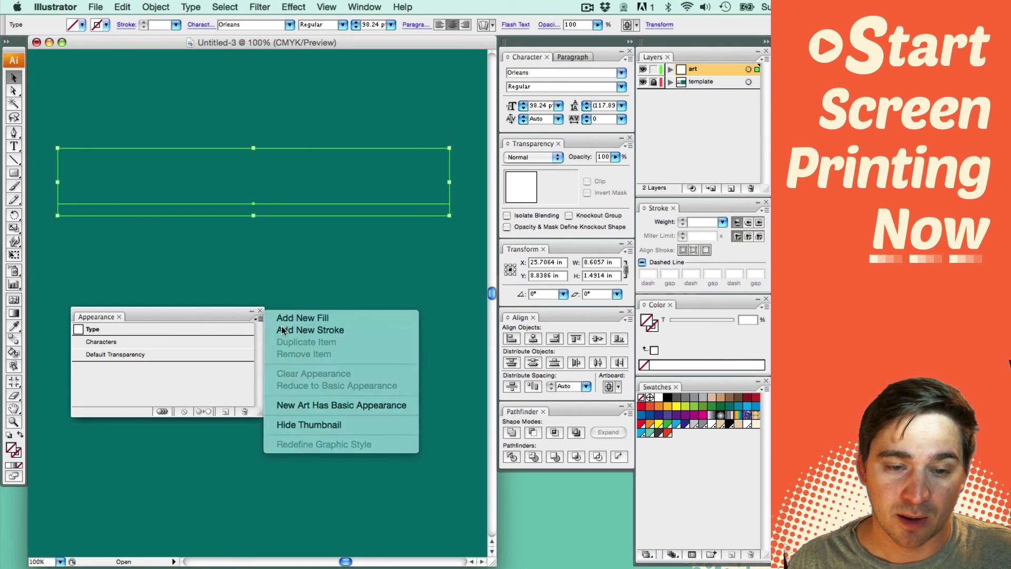
pyautogui.click(747, 424)
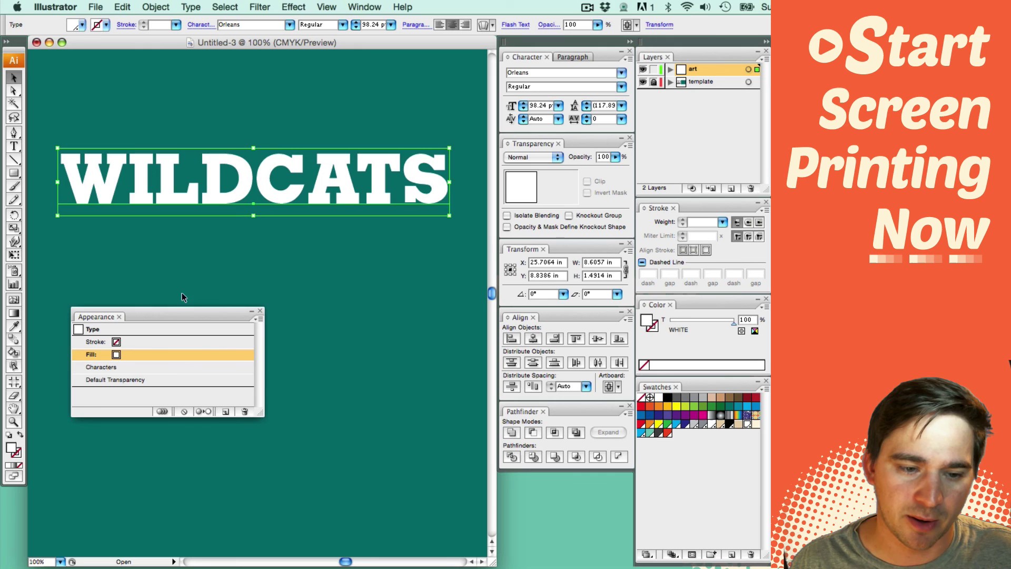
pyautogui.moveTo(96, 342)
pyautogui.mouseDown()
pyautogui.moveTo(98, 363)
pyautogui.moveTo(119, 296)
pyautogui.moveTo(90, 379)
pyautogui.mouseUp()
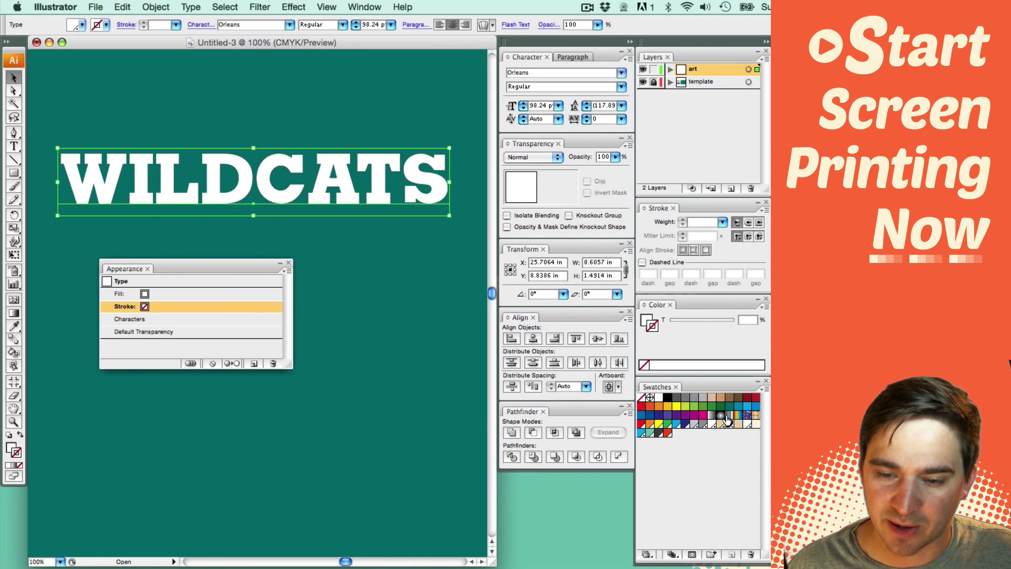
# - Give WILDCATS a black 10 pt outline, then thicken it to about 19 pt
pyautogui.click(728, 419)
pyautogui.click(723, 222)
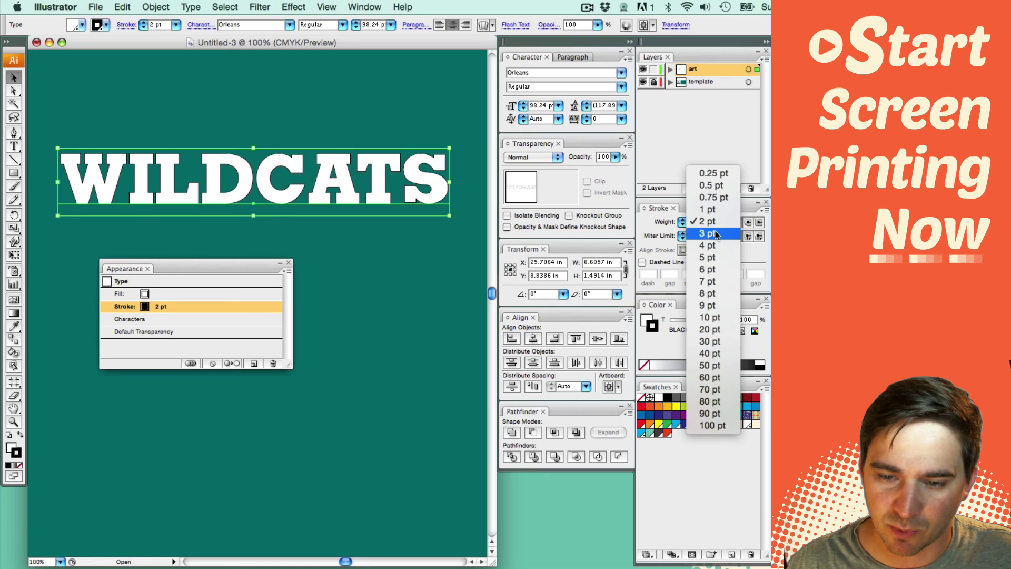
pyautogui.click(710, 317)
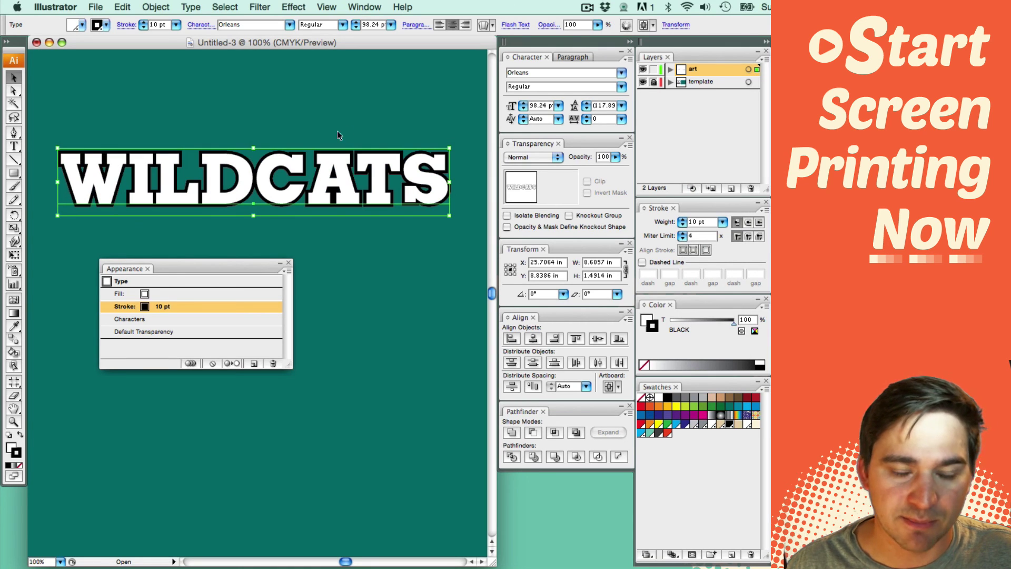
pyautogui.click(682, 220)
pyautogui.click(683, 220)
pyautogui.click(682, 220)
pyautogui.click(682, 219)
pyautogui.click(683, 219)
pyautogui.click(683, 219)
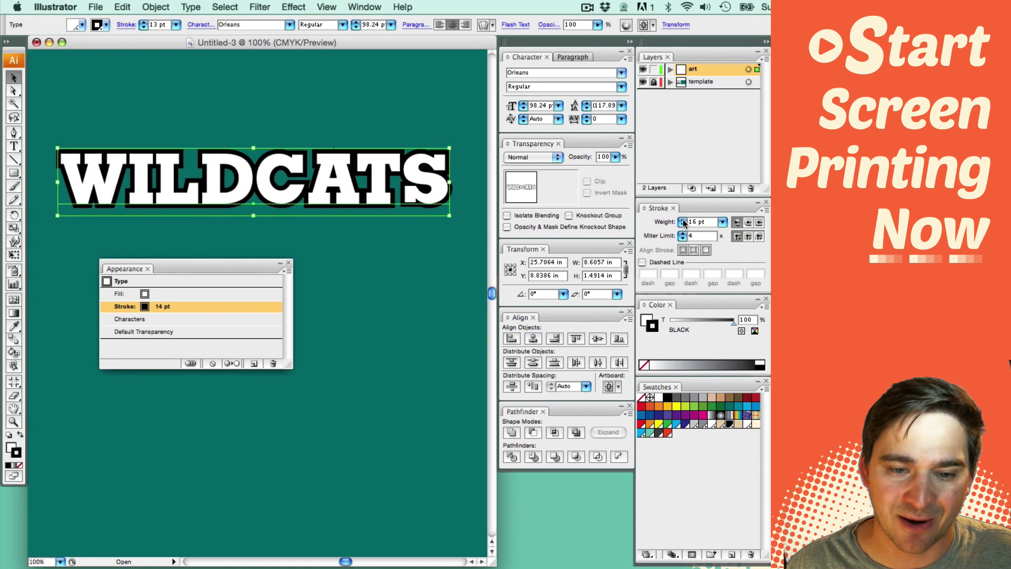
pyautogui.click(683, 220)
pyautogui.click(683, 221)
pyautogui.click(682, 221)
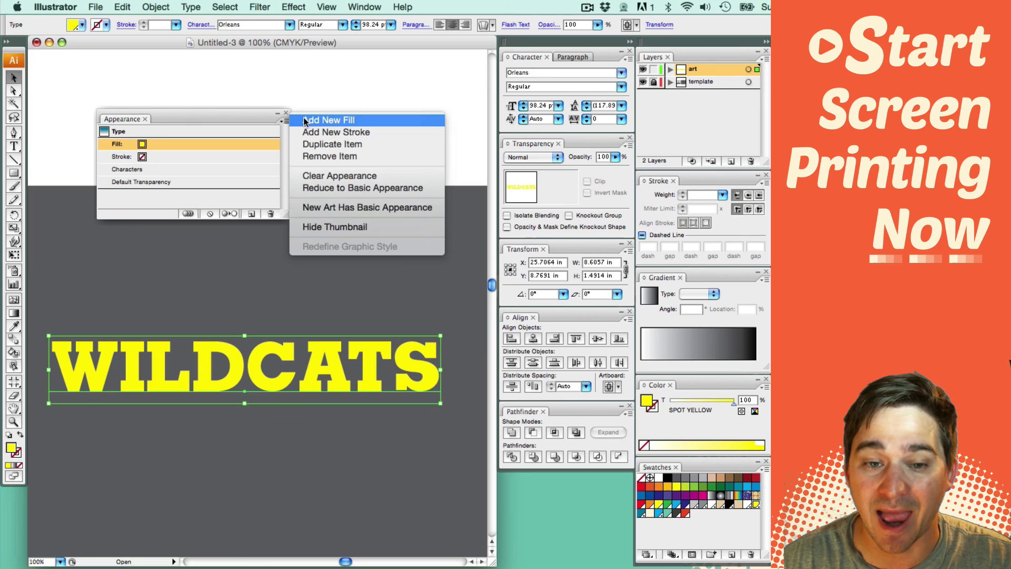
# - Add a second fill as a vertical linear gradient running up the letters
pyautogui.click(305, 121)
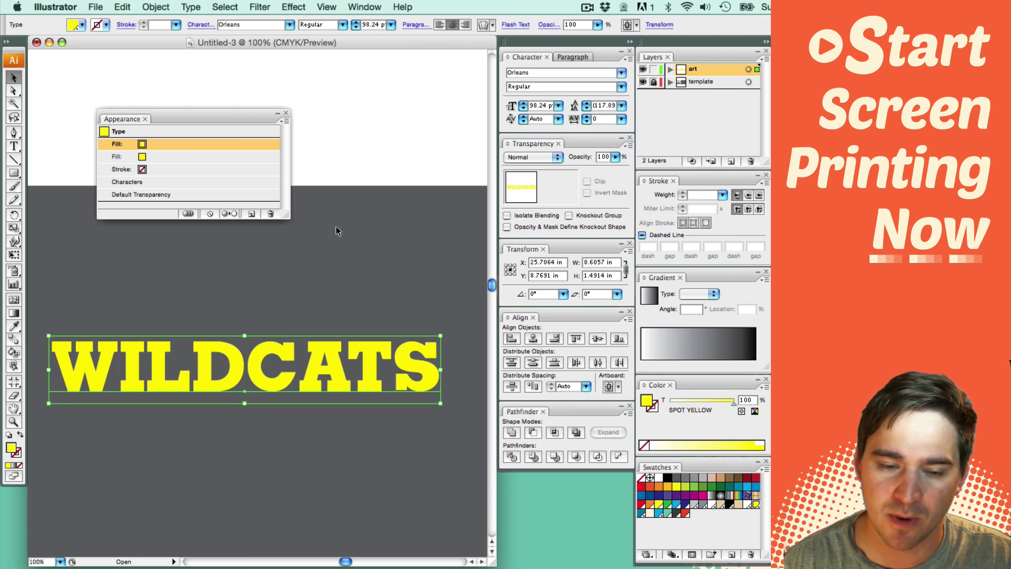
pyautogui.press('.')
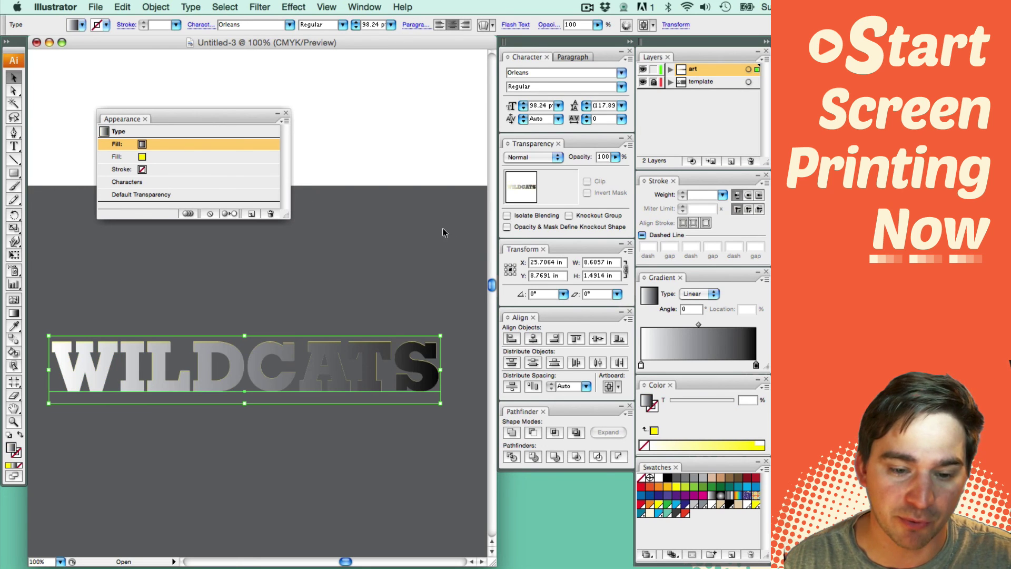
pyautogui.press('g')
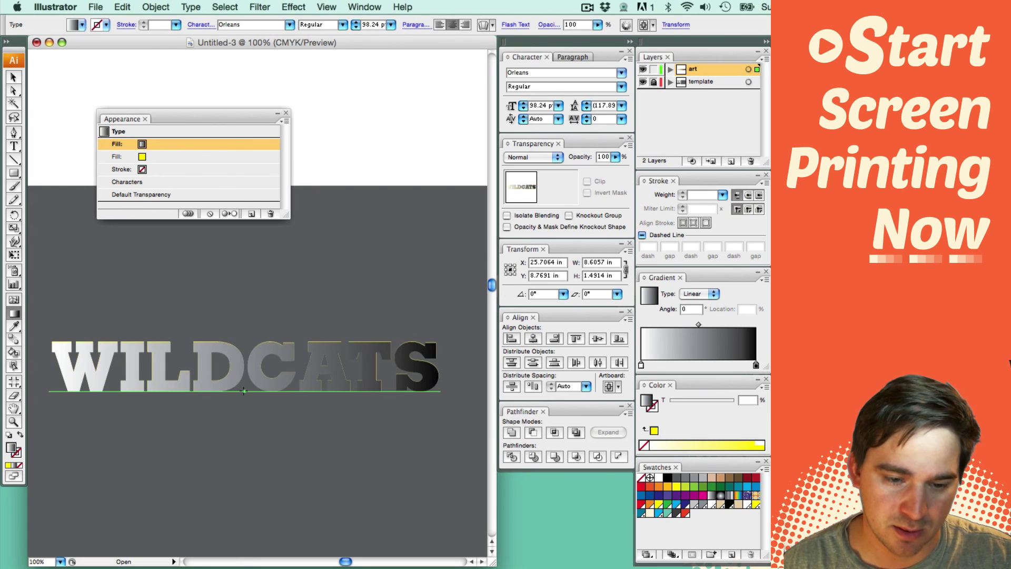
pyautogui.moveTo(243, 391); pyautogui.dragTo(245, 341)
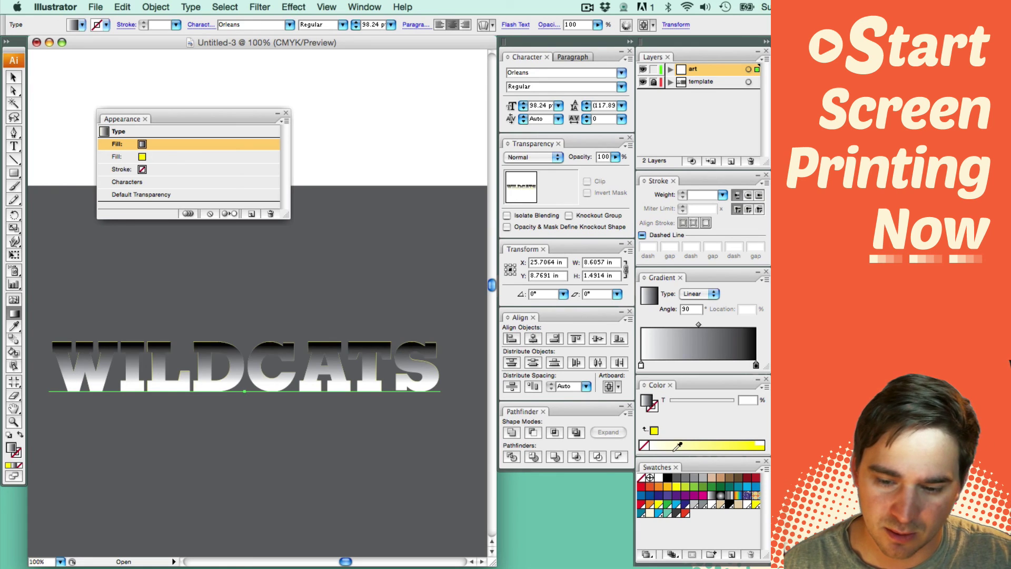
pyautogui.click(755, 364)
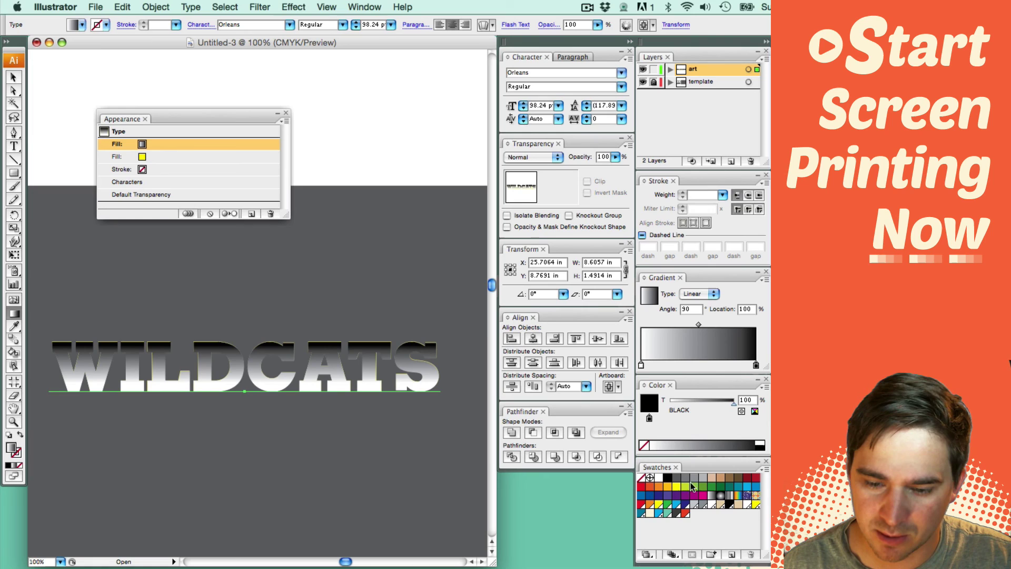
pyautogui.moveTo(728, 504); pyautogui.dragTo(642, 364)
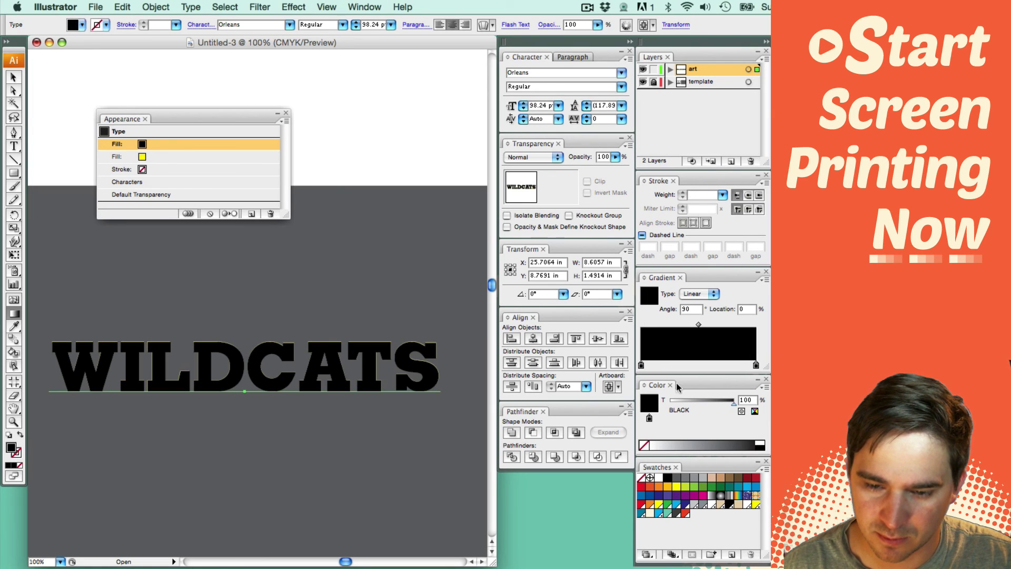
pyautogui.moveTo(733, 402); pyautogui.dragTo(669, 401)
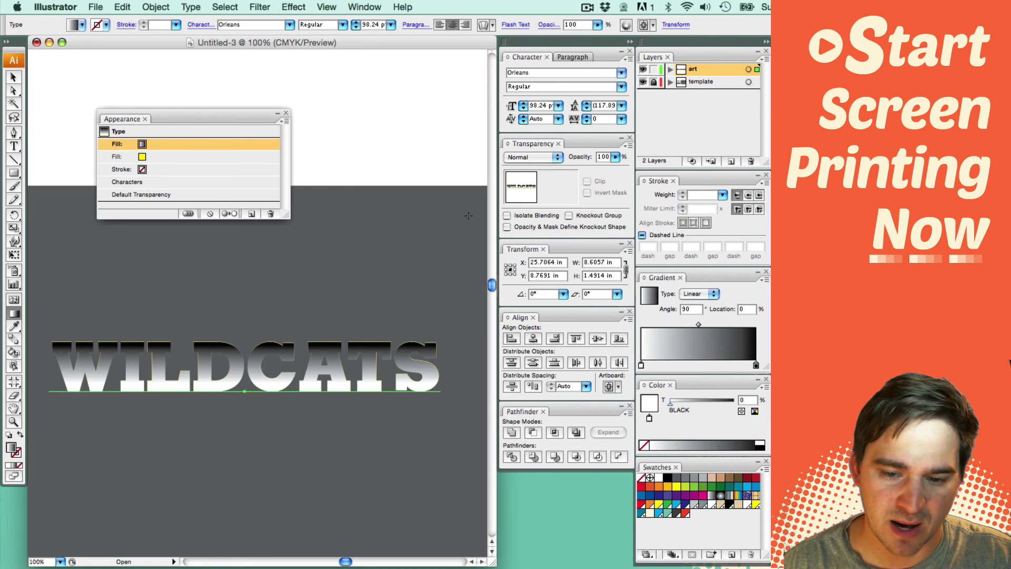
# - Set the gradient fill to Multiply, lighten its dark stop to grey, and redraw it upward
pyautogui.click(530, 157)
pyautogui.click(498, 185)
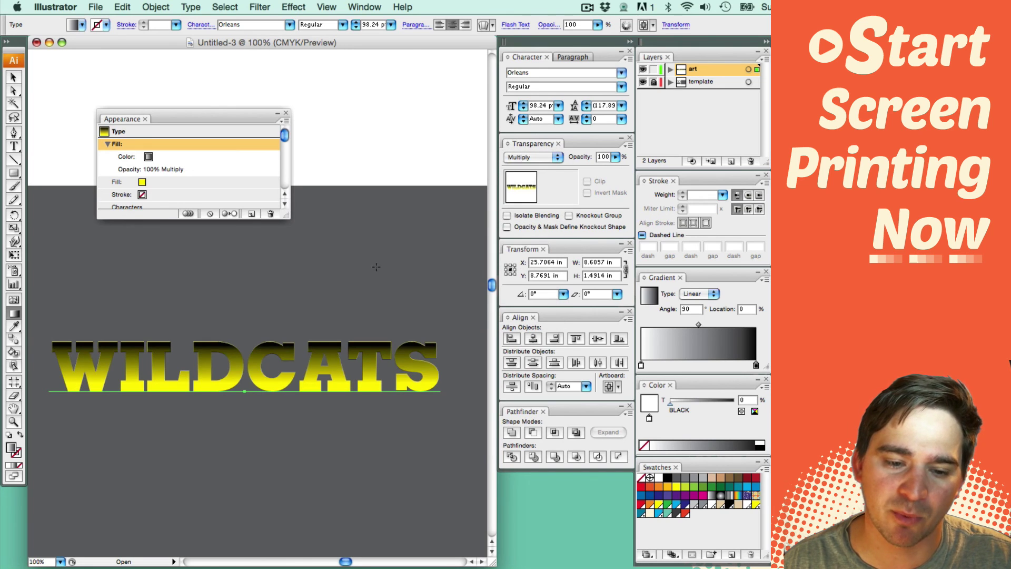
pyautogui.click(756, 364)
pyautogui.moveTo(733, 402); pyautogui.dragTo(715, 403)
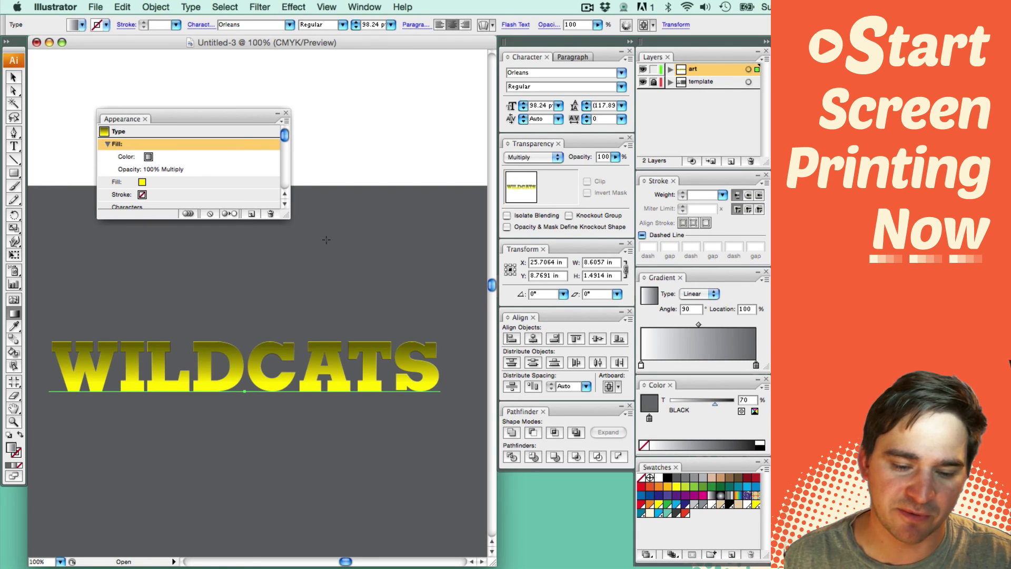
pyautogui.moveTo(248, 392)
pyautogui.mouseDown()
pyautogui.moveTo(245, 343)
pyautogui.moveTo(229, 400)
pyautogui.mouseUp()
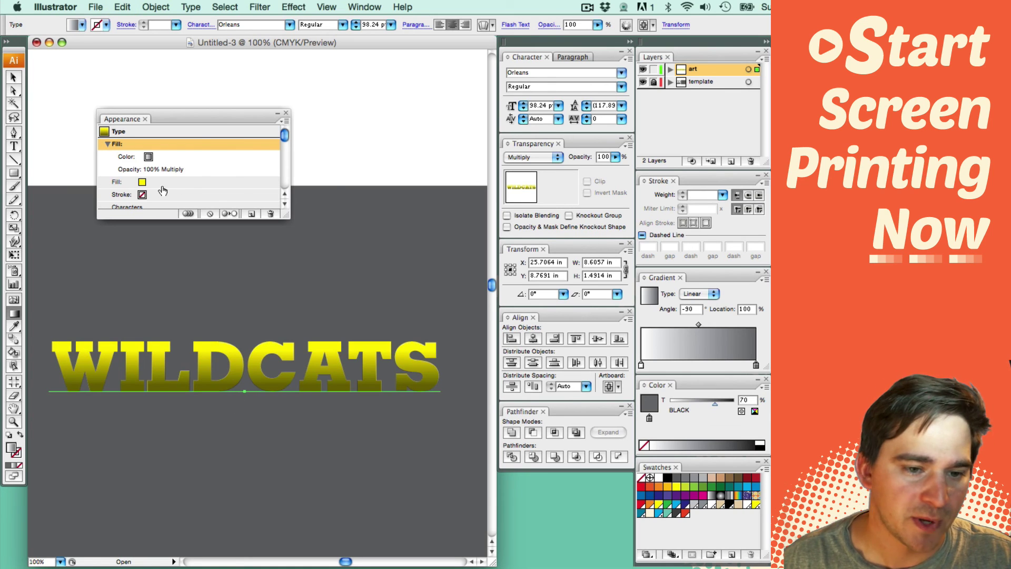
pyautogui.moveTo(286, 215)
pyautogui.mouseDown()
pyautogui.moveTo(283, 257)
pyautogui.moveTo(227, 202)
pyautogui.moveTo(251, 257)
pyautogui.moveTo(277, 271)
pyautogui.mouseUp()
# - Give WILDCATS a 10 pt Spot Blue stroke
pyautogui.press('x')
pyautogui.click(641, 515)
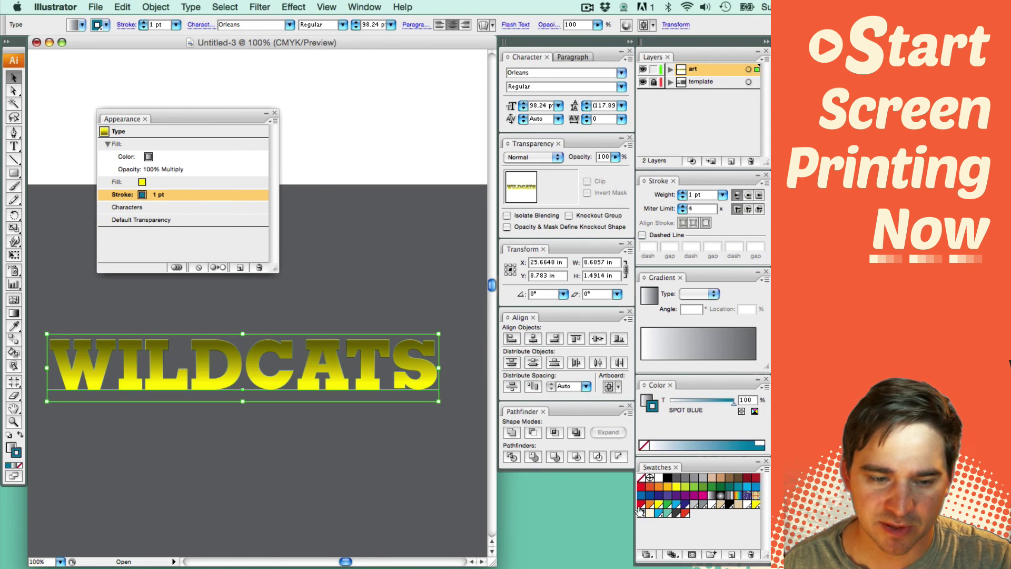
pyautogui.click(725, 195)
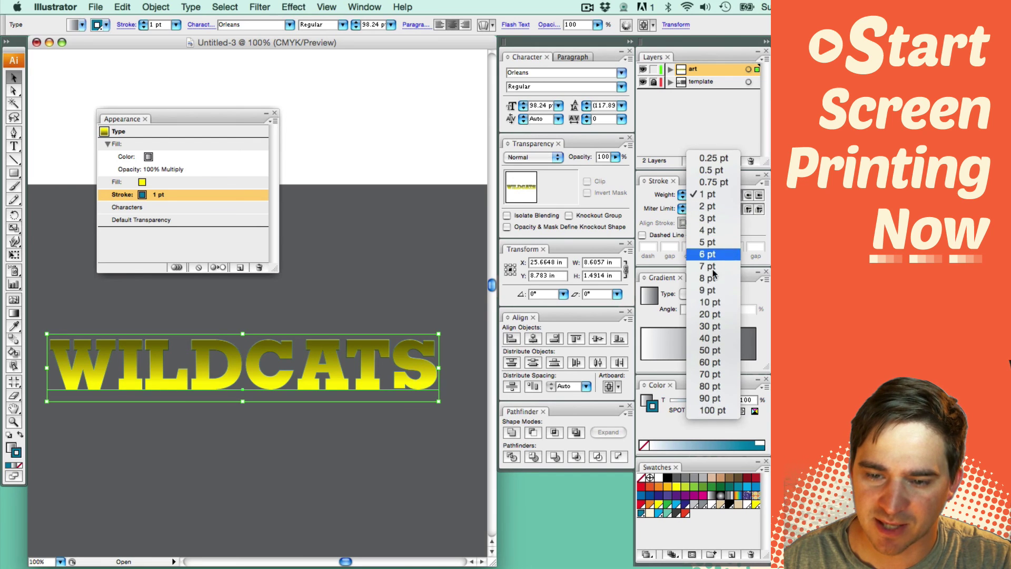
pyautogui.click(711, 302)
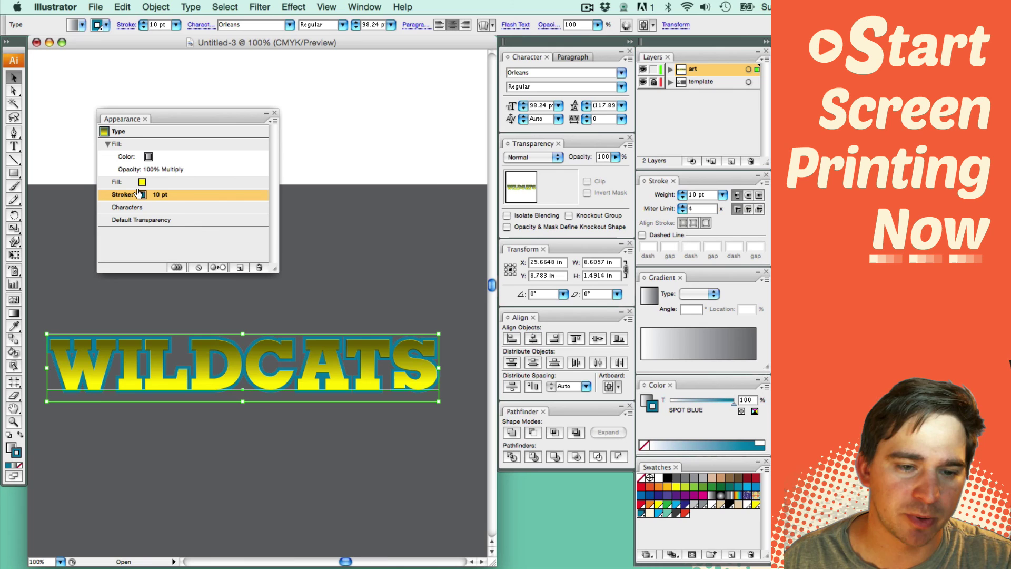
# - Duplicate the blue stroke, make the top copy white at 4 pt, and inspect the letter D
pyautogui.click(275, 123)
pyautogui.click(306, 146)
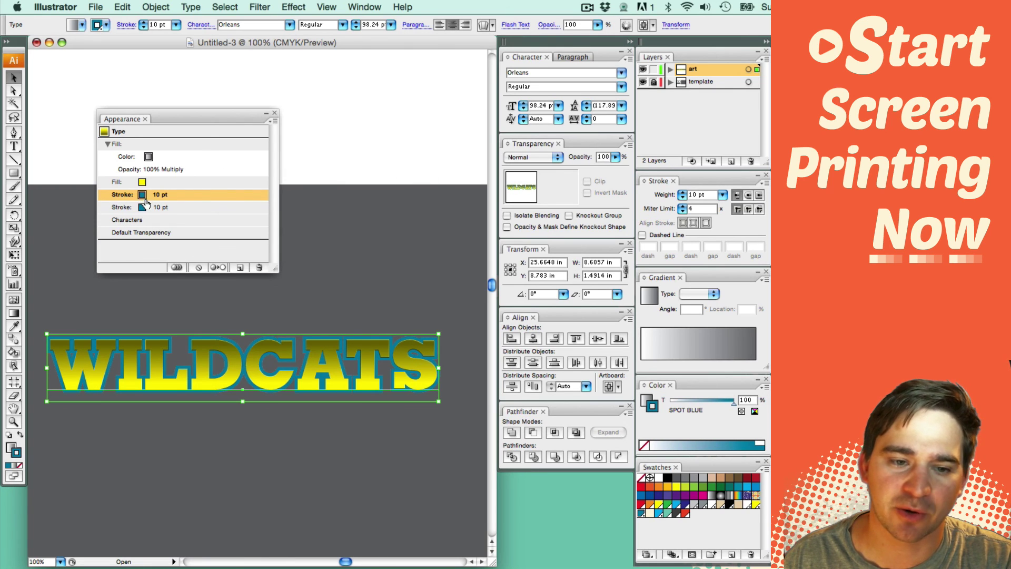
pyautogui.click(747, 505)
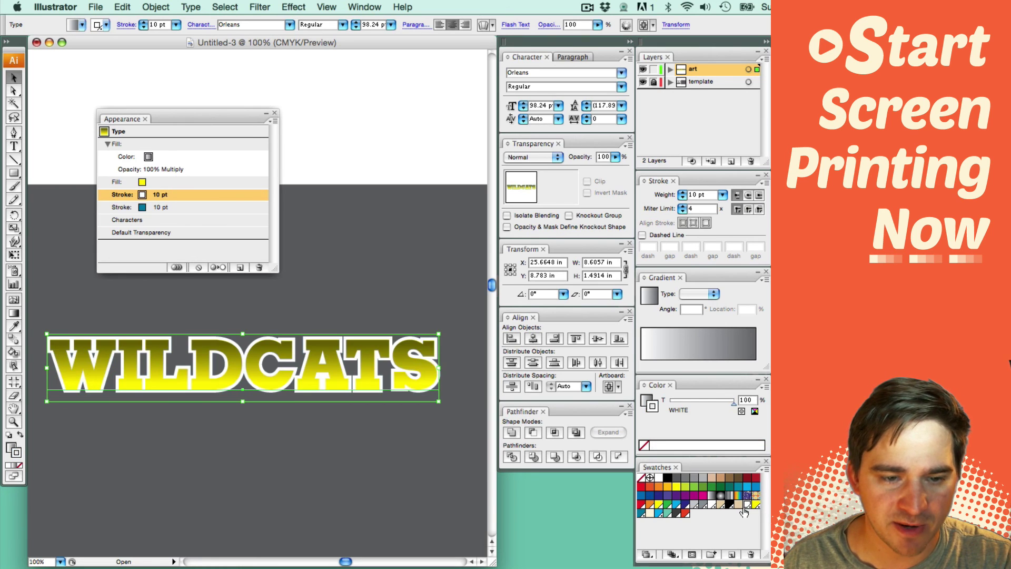
pyautogui.click(683, 198)
pyautogui.click(682, 198)
pyautogui.click(682, 198)
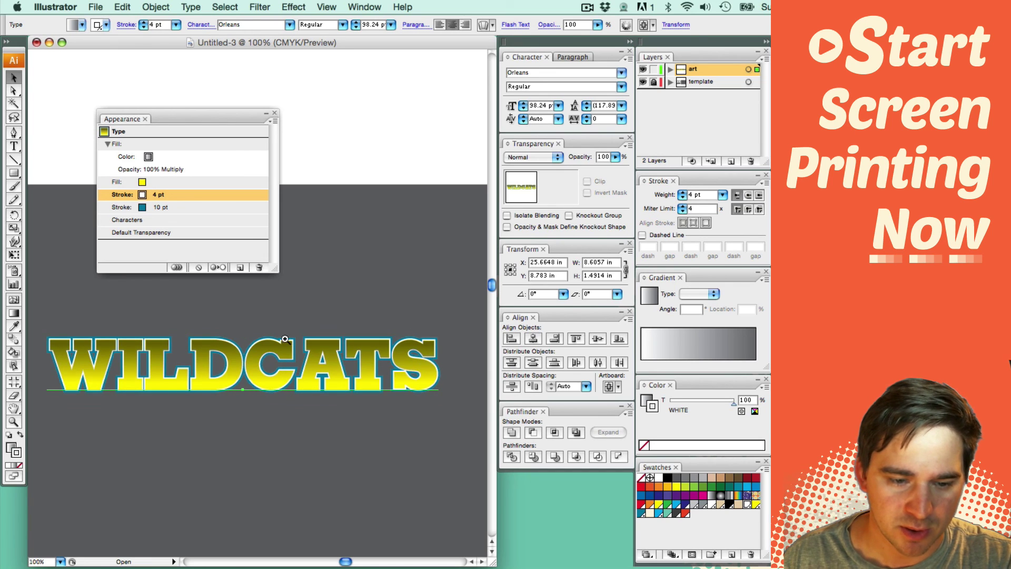
pyautogui.press('z')
pyautogui.moveTo(166, 349); pyautogui.dragTo(261, 408)
pyautogui.scroll(5, 242, 385)
pyautogui.hscroll(3, 243, 384)
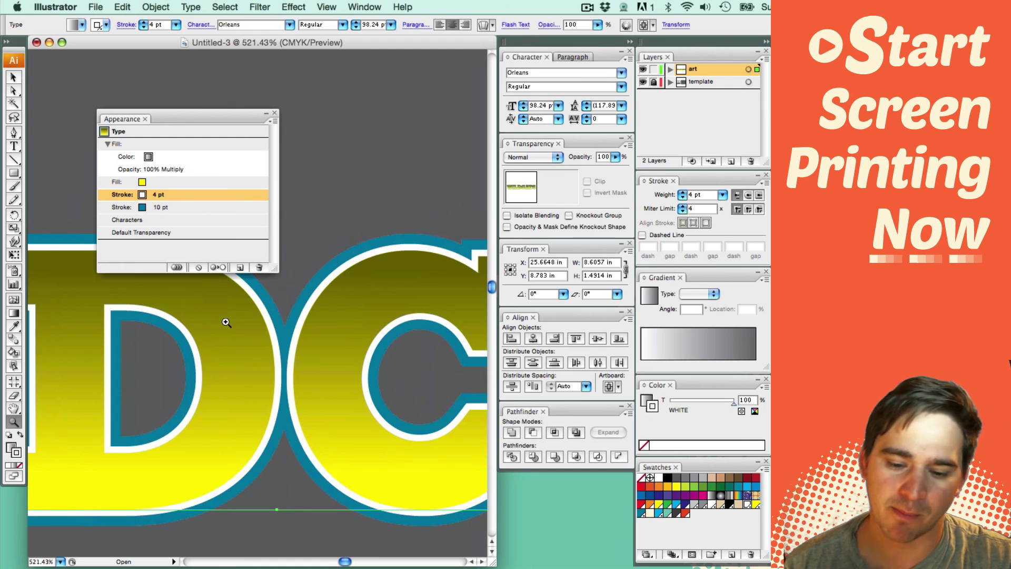
pyautogui.press('super+minus')
pyautogui.press('super+minus')
pyautogui.press('super+minus')
pyautogui.press('super+minus')
pyautogui.press('super+minus')
pyautogui.press('super+minus')
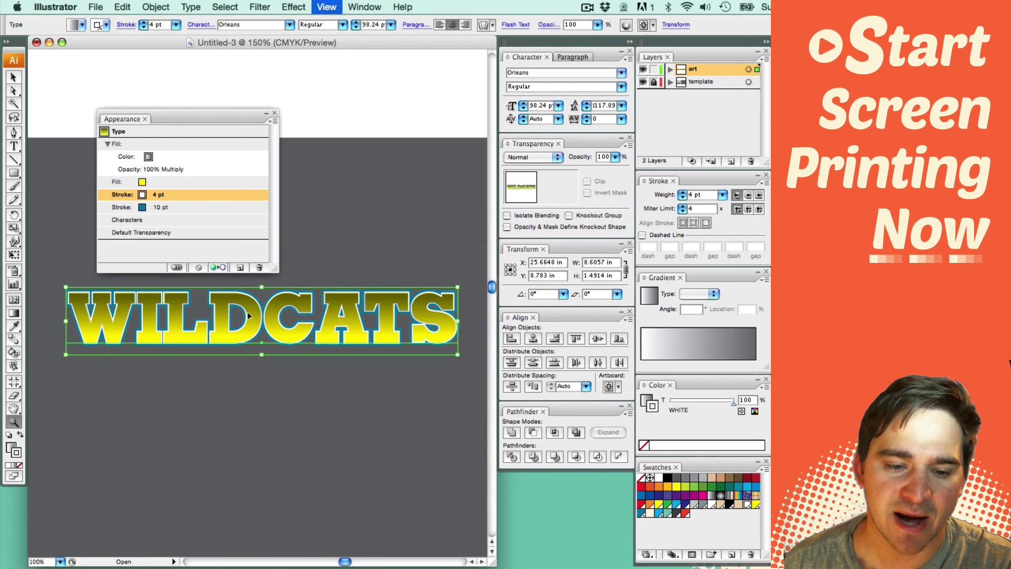
# - Replace WILD with BEAR so the word reads BEARCATS
pyautogui.press('super+plus')
pyautogui.press('t')
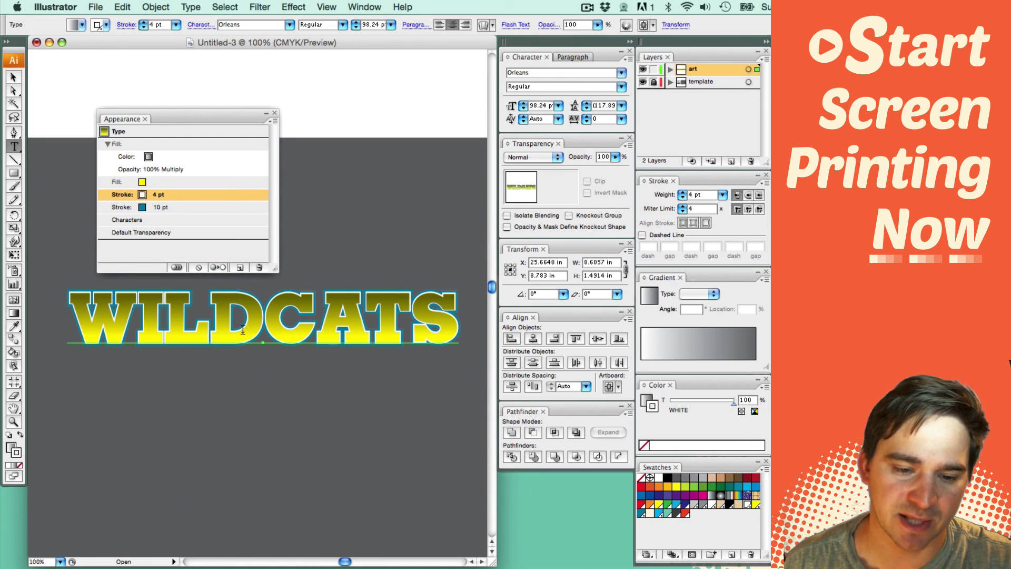
pyautogui.moveTo(248, 326); pyautogui.dragTo(185, 325)
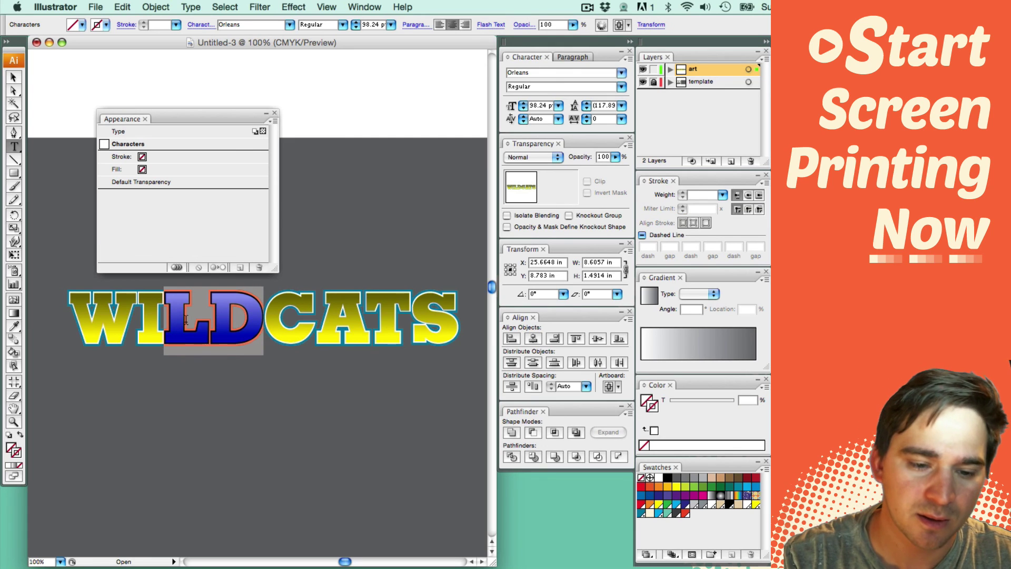
pyautogui.press('BackSpace')
pyautogui.press('BackSpace')
pyautogui.press('BackSpace')
pyautogui.write('BEAR')
pyautogui.press('Escape')
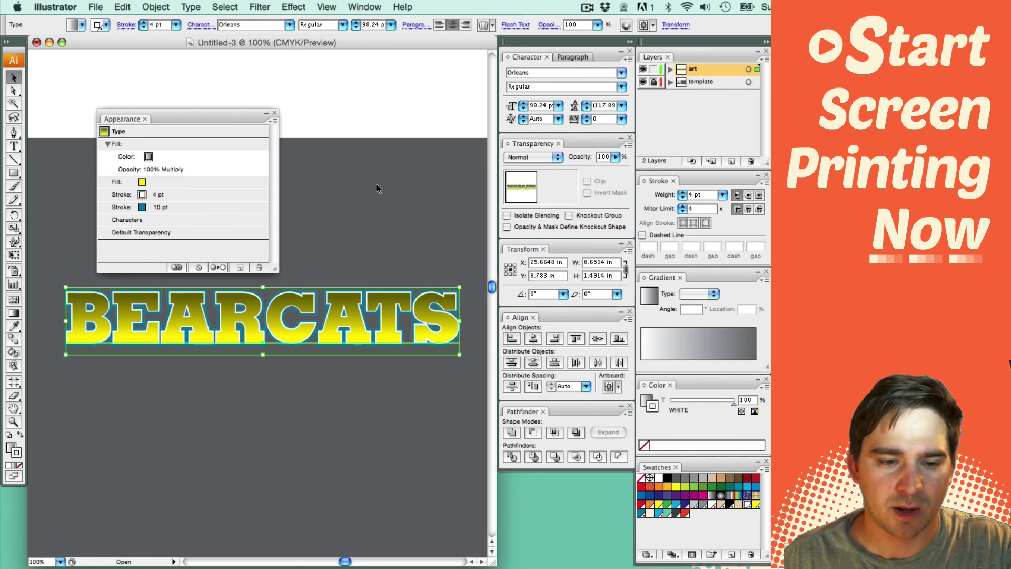
# - Delete the 10 pt blue stroke and add a SPOT BLUE fill beneath the white stroke
pyautogui.click(132, 207)
pyautogui.click(259, 267)
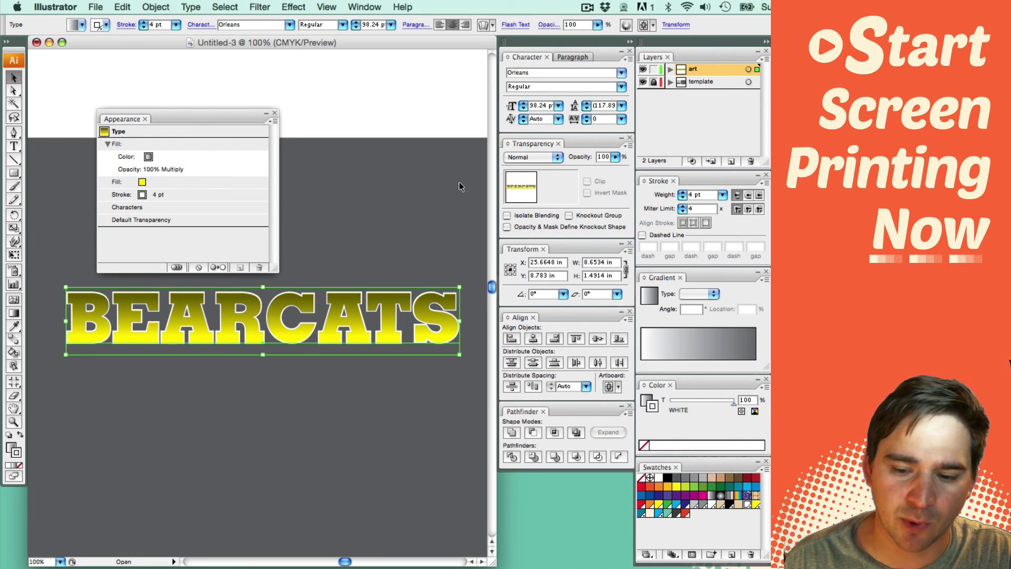
pyautogui.click(273, 120)
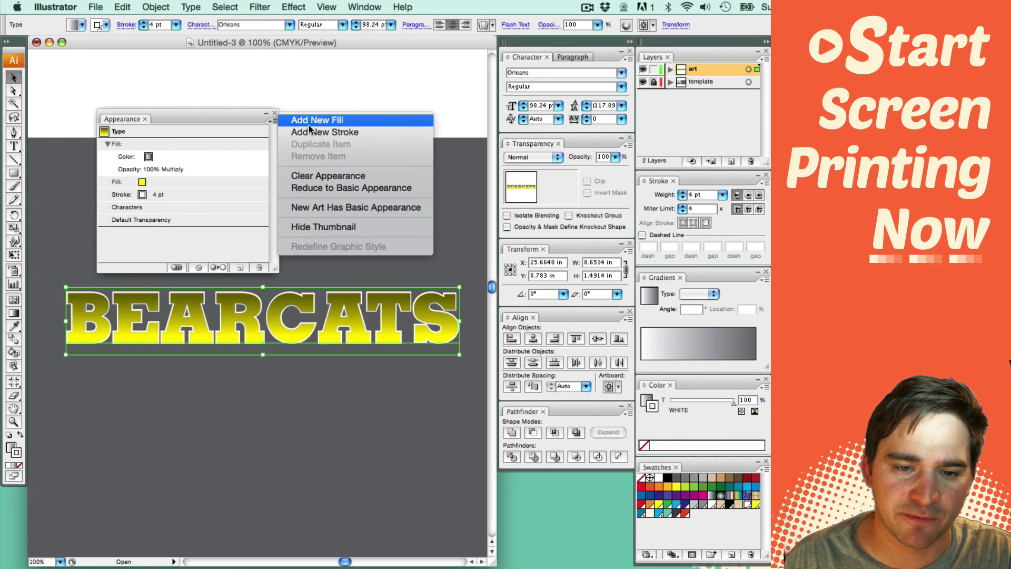
pyautogui.click(309, 123)
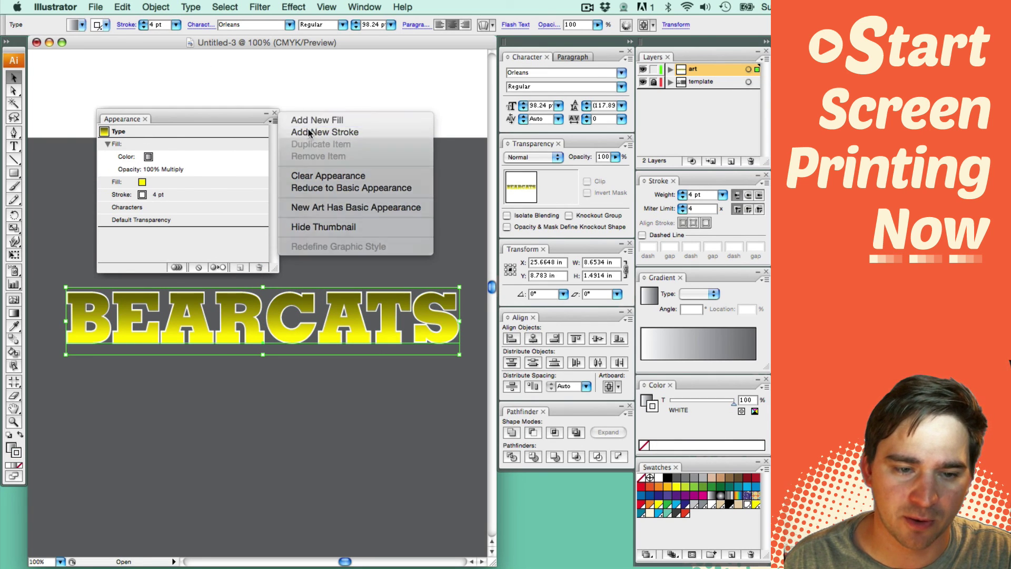
pyautogui.click(641, 513)
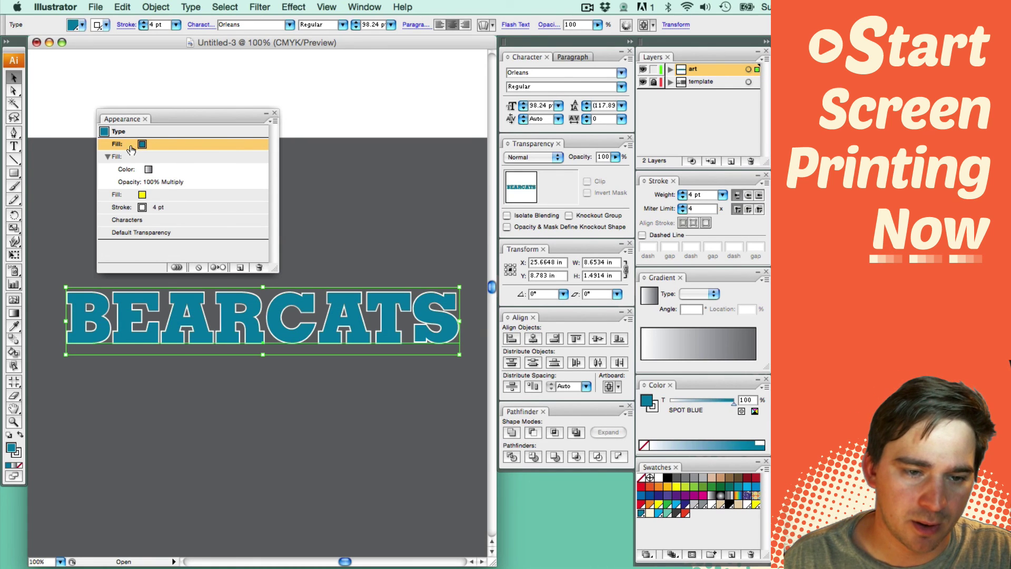
pyautogui.moveTo(131, 149); pyautogui.dragTo(128, 211)
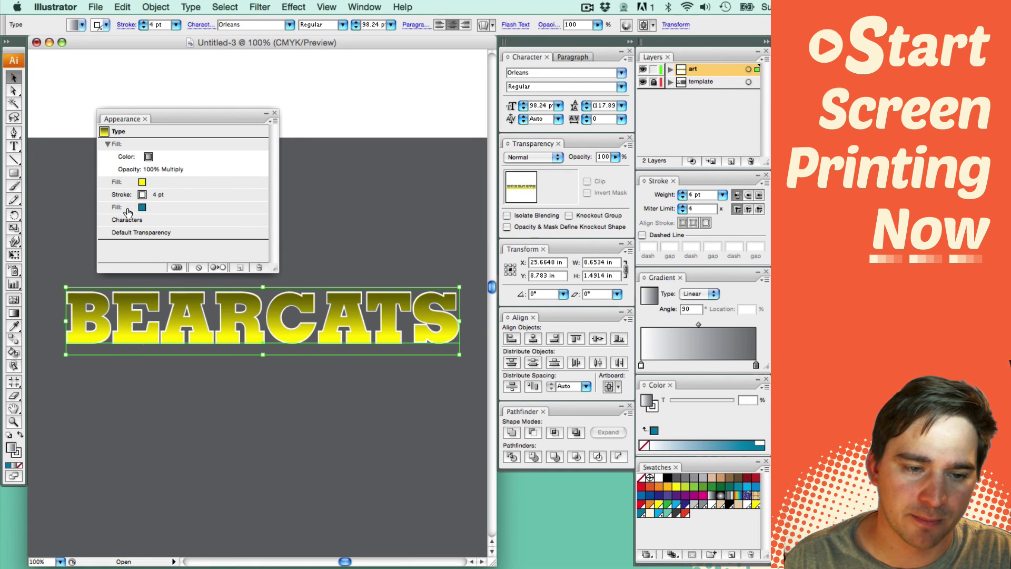
pyautogui.click(128, 210)
# - Apply a 0.1 in Offset Path effect to the SPOT BLUE fill
pyautogui.click(292, 7)
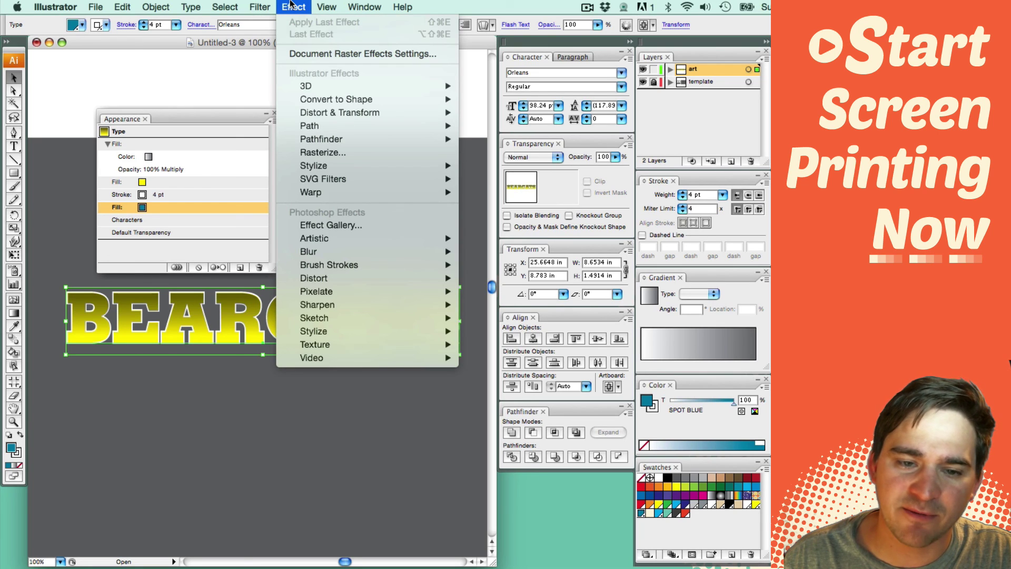
pyautogui.moveTo(319, 126)
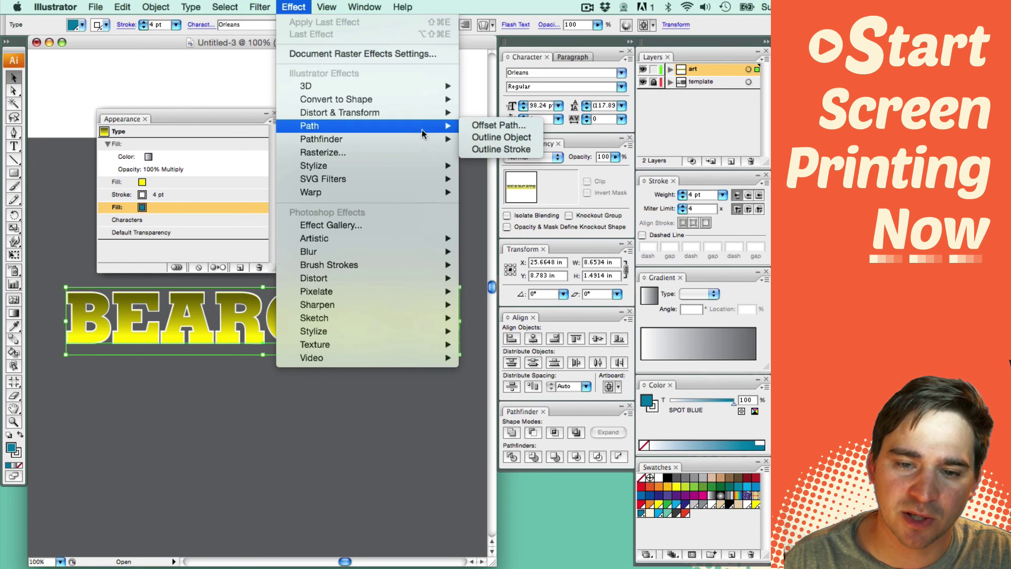
pyautogui.click(479, 127)
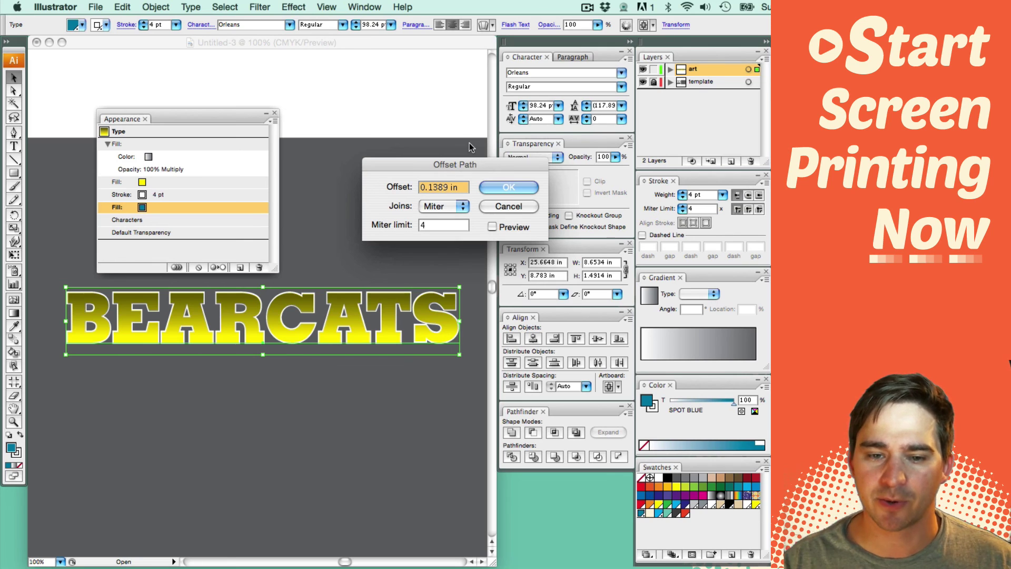
pyautogui.click(493, 227)
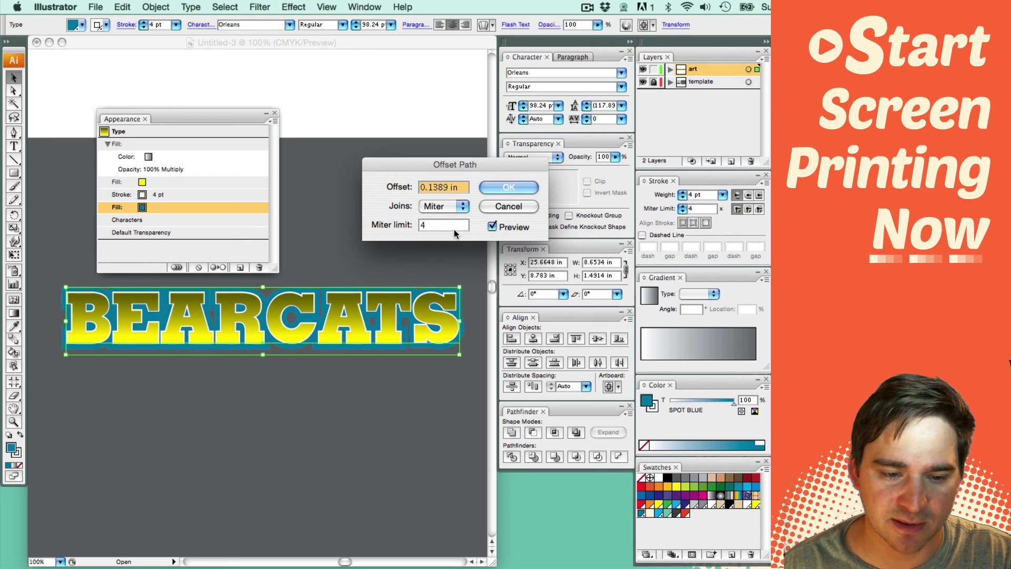
pyautogui.click(447, 188)
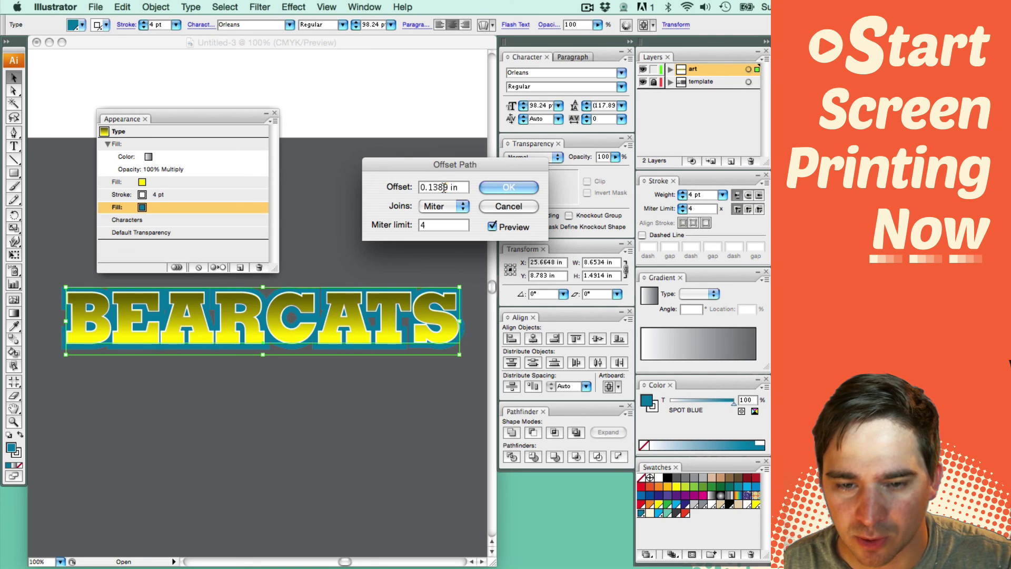
pyautogui.moveTo(443, 188); pyautogui.dragTo(434, 187)
pyautogui.click(443, 223)
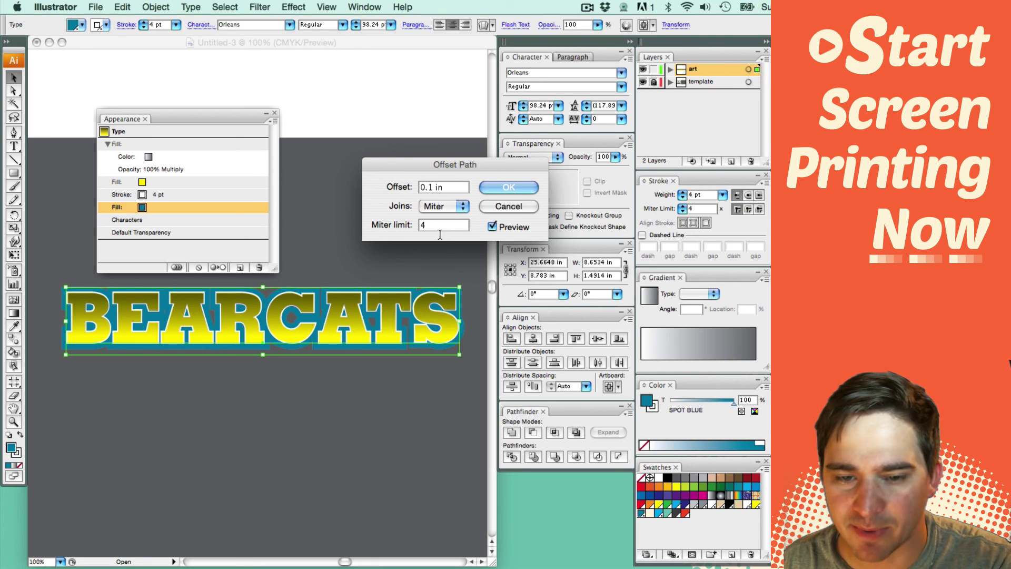
pyautogui.click(485, 191)
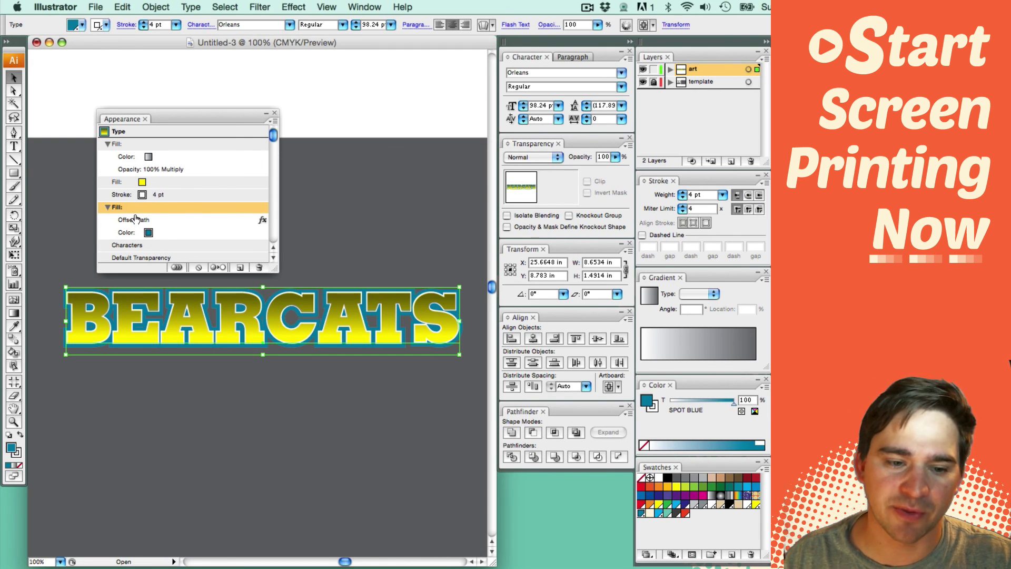
pyautogui.click(136, 232)
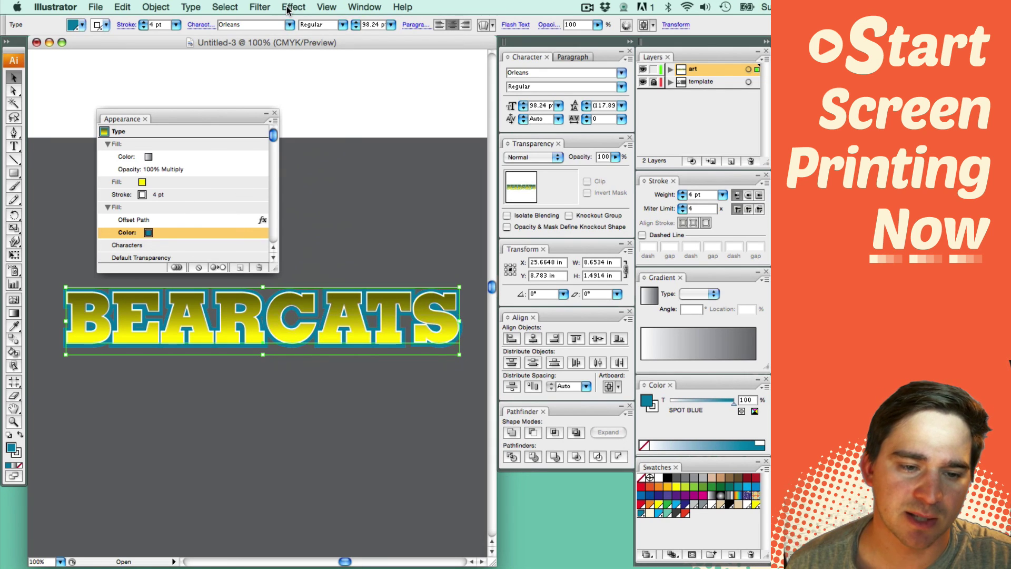
# - Add a Distort & Transform > Transform effect to the SPOT BLUE fill
pyautogui.click(173, 222)
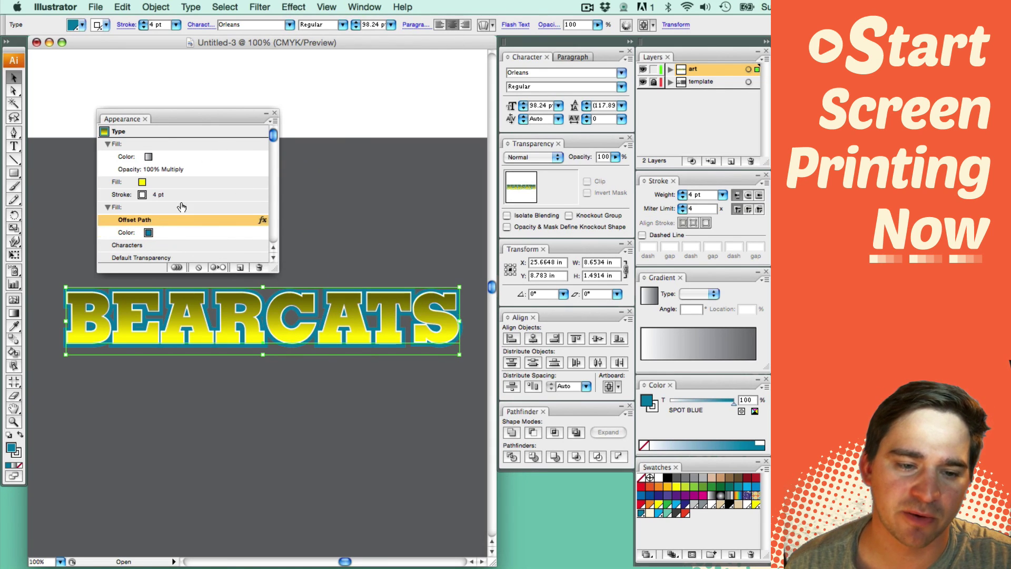
pyautogui.click(163, 233)
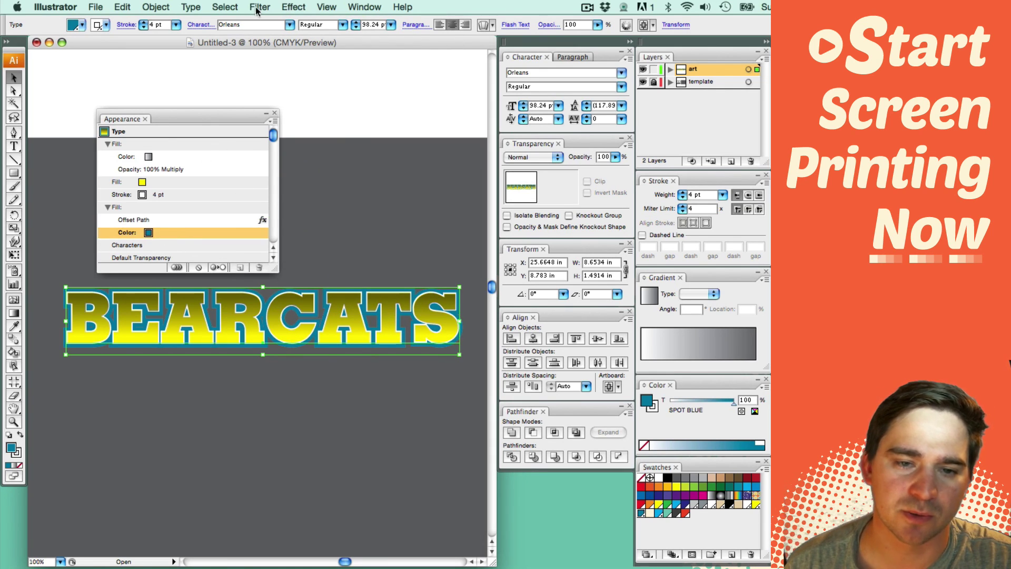
pyautogui.click(293, 6)
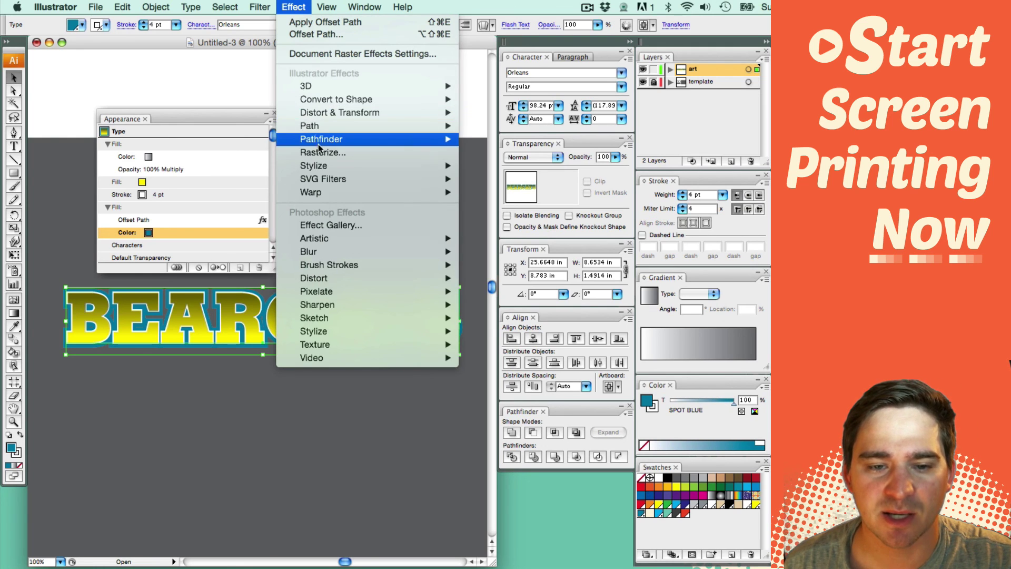
pyautogui.moveTo(331, 115)
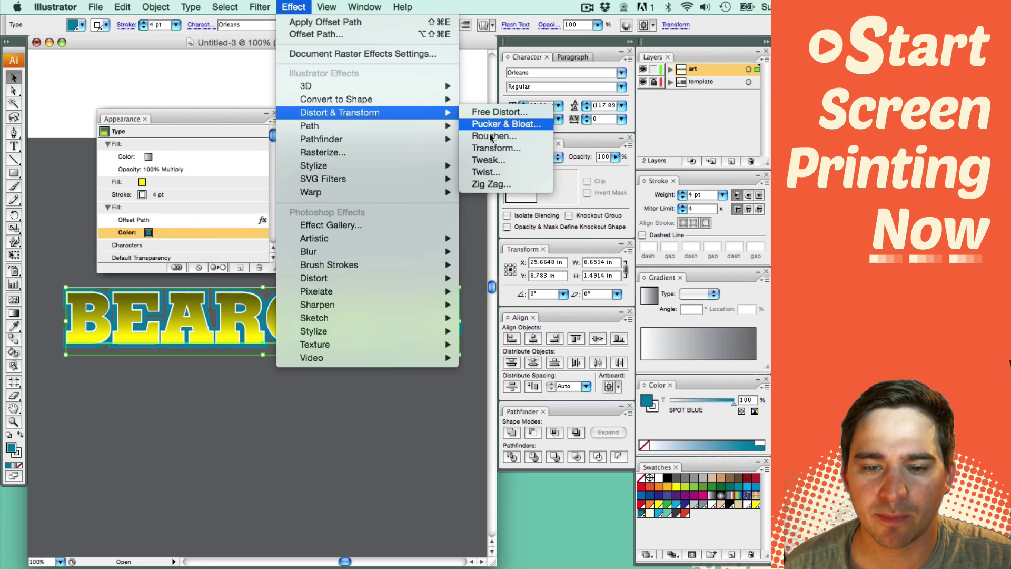
pyautogui.click(480, 149)
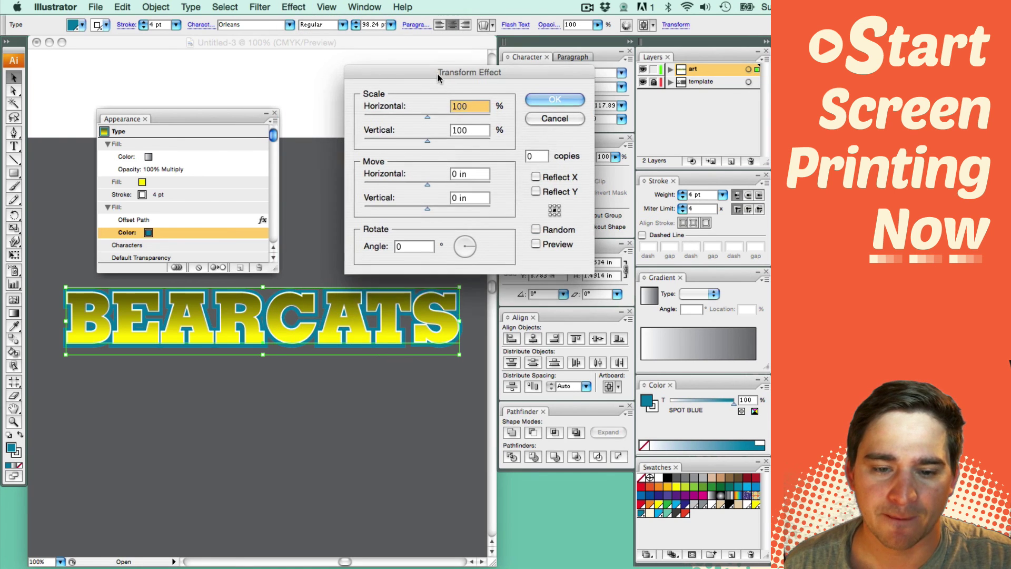
pyautogui.moveTo(437, 74); pyautogui.dragTo(431, 51)
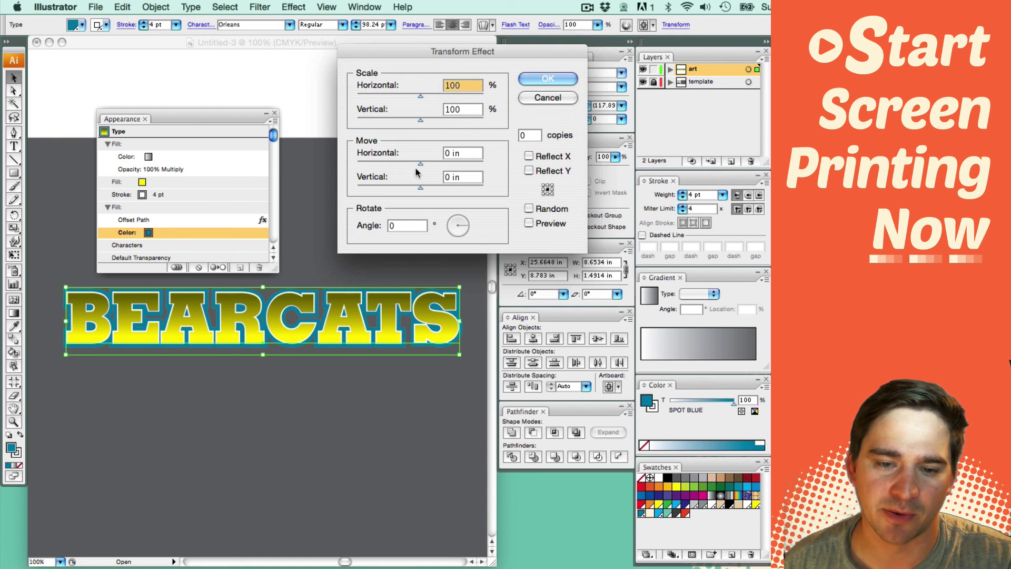
# - Preview the transform at 100% scale, moving the fill -0.2917 in down
pyautogui.moveTo(420, 164); pyautogui.dragTo(396, 163)
pyautogui.click(530, 223)
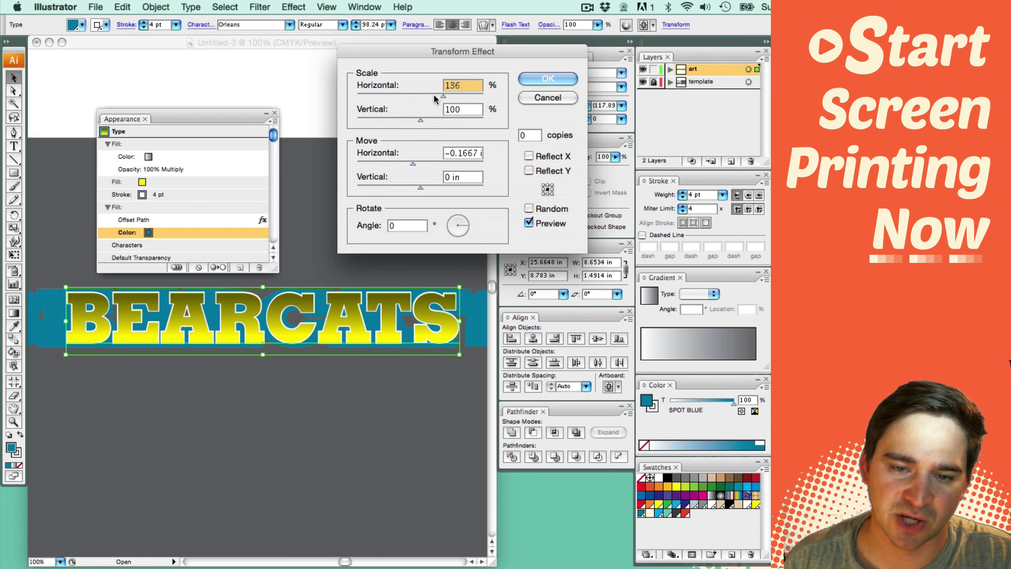
pyautogui.moveTo(442, 96); pyautogui.dragTo(449, 121)
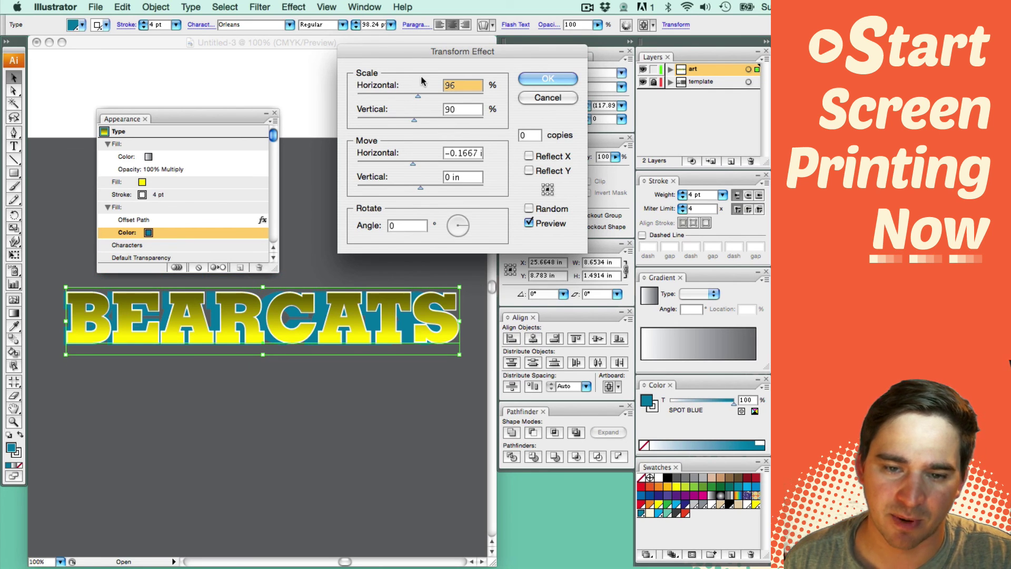
pyautogui.write('100')
pyautogui.press('Tab')
pyautogui.write('100')
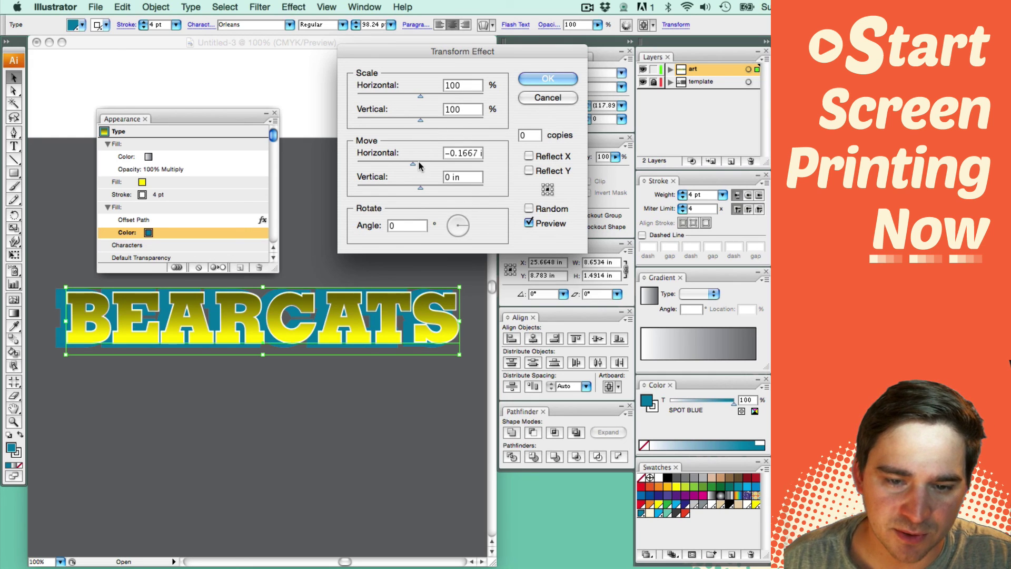
pyautogui.moveTo(411, 164); pyautogui.dragTo(407, 188)
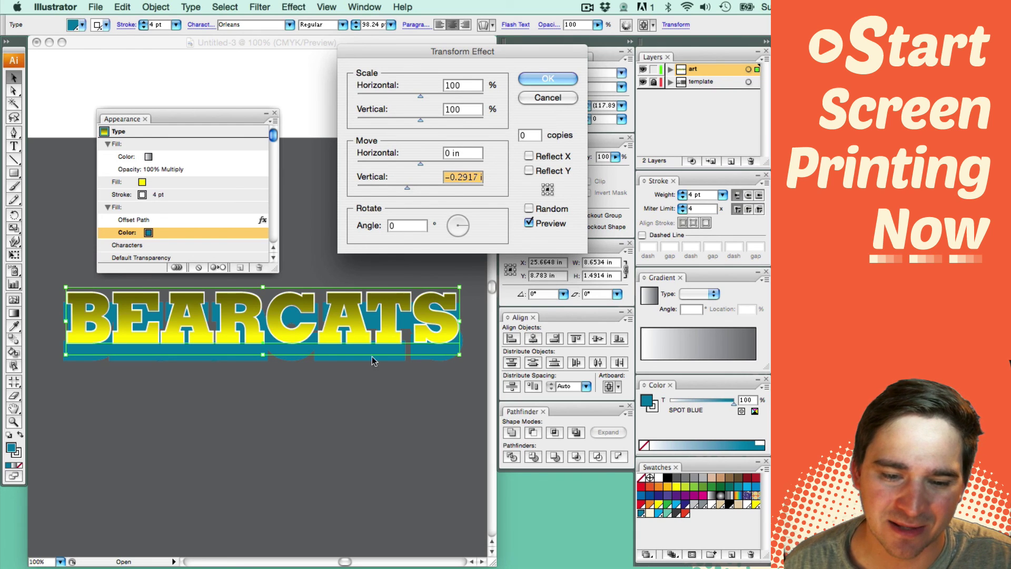
# - Set the Transform effect to 10 copies, each stepping -0.0833 in down
pyautogui.click(533, 136)
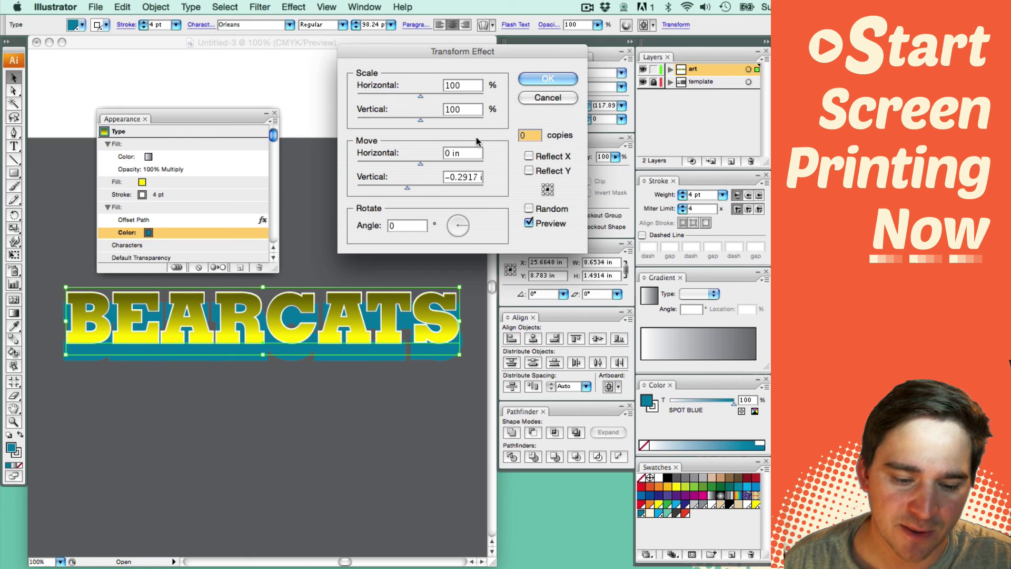
pyautogui.write('1')
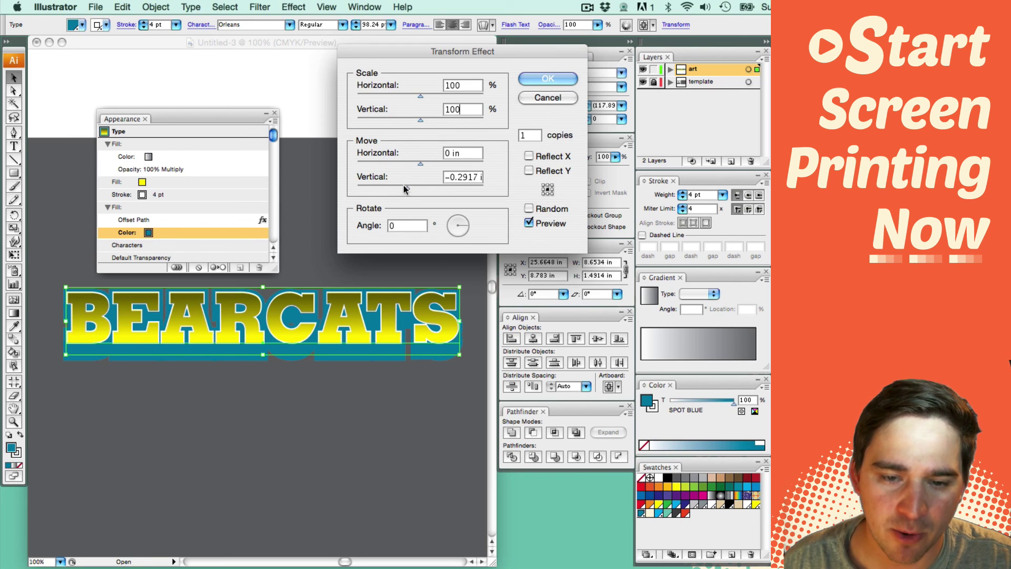
pyautogui.moveTo(407, 191)
pyautogui.mouseDown()
pyautogui.moveTo(393, 188)
pyautogui.moveTo(409, 188)
pyautogui.mouseUp()
pyautogui.write('1')
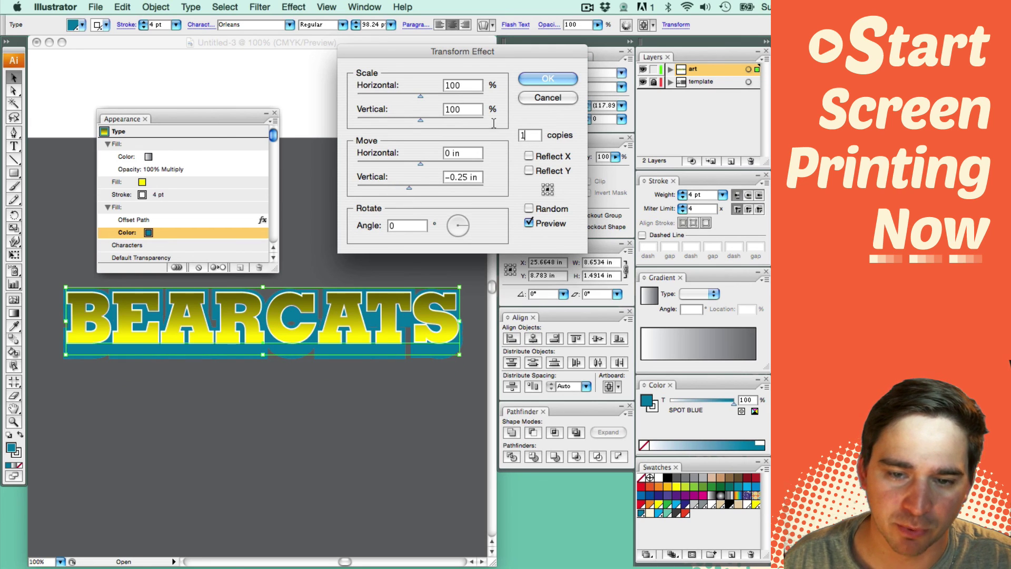
pyautogui.write('0')
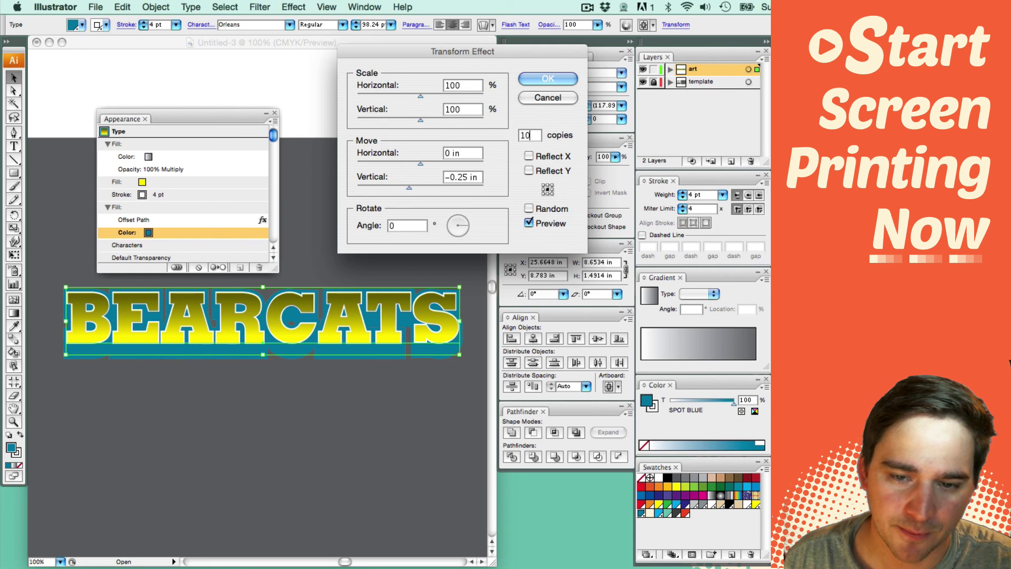
pyautogui.click(472, 152)
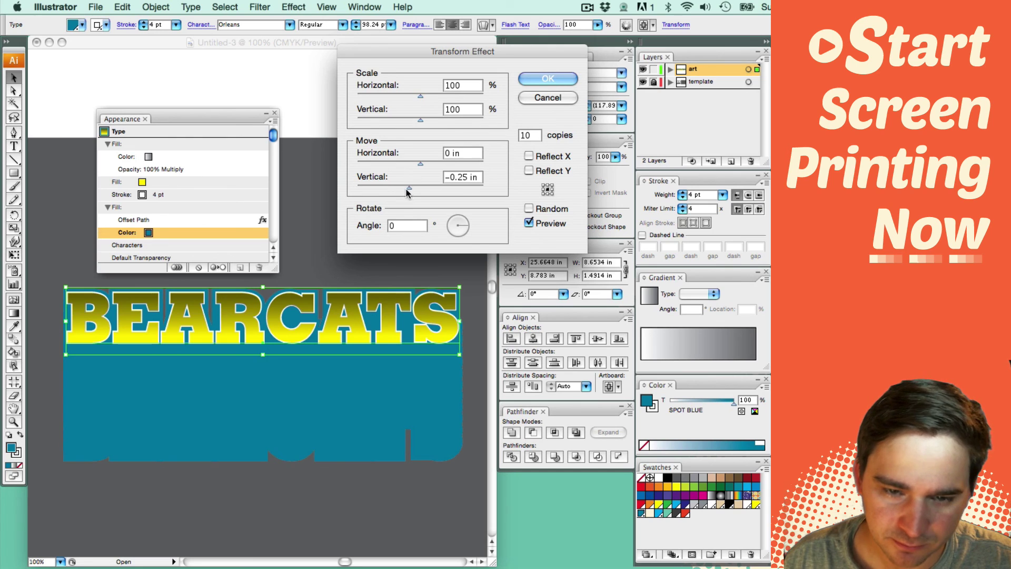
pyautogui.moveTo(410, 188); pyautogui.dragTo(415, 189)
# - Apply the Transform effect, then undo a trial shear so WILDCATS stands level
pyautogui.click(549, 78)
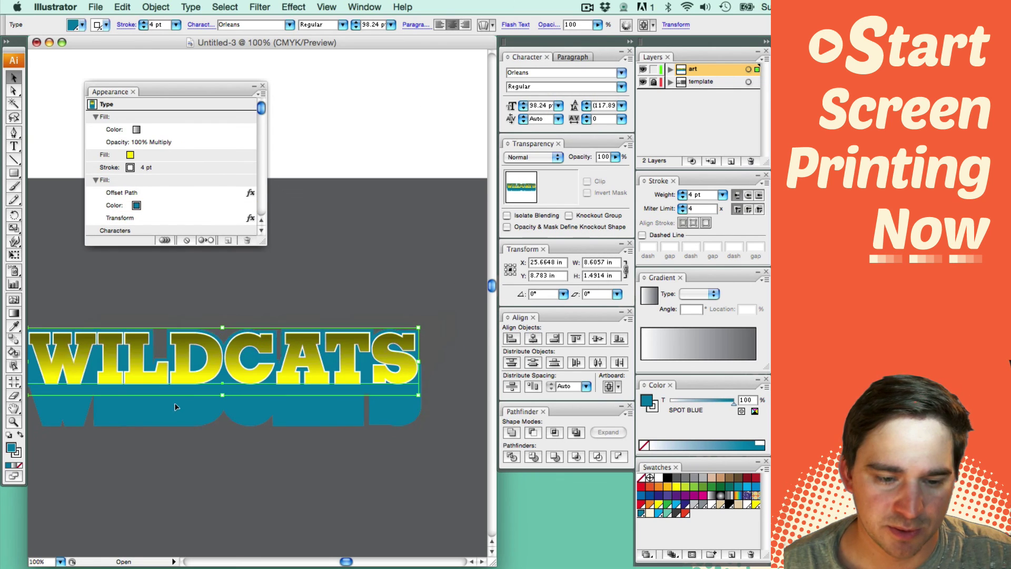
pyautogui.scroll(-2, 195, 273)
pyautogui.hscroll(-2, 194, 274)
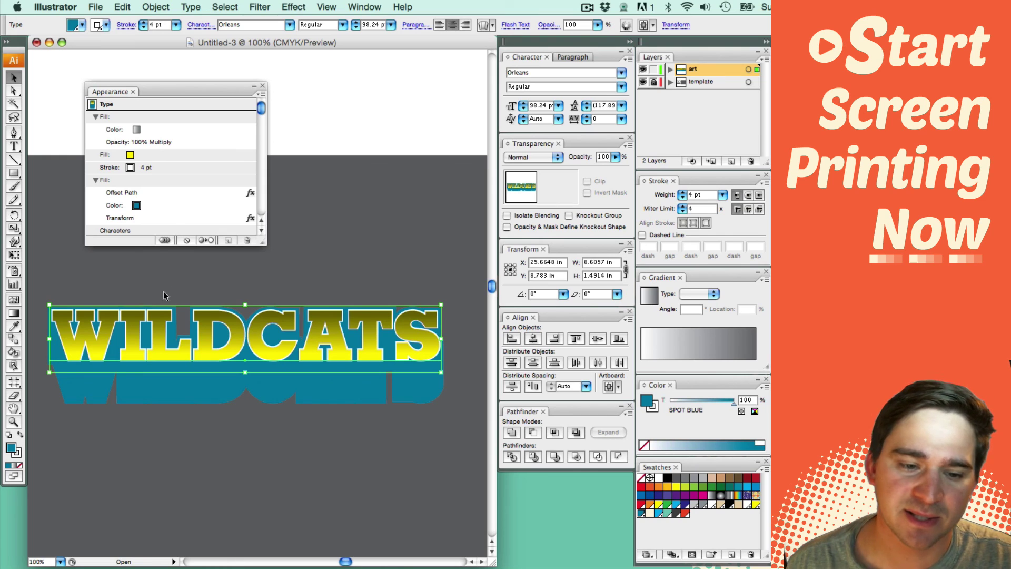
pyautogui.click(14, 227)
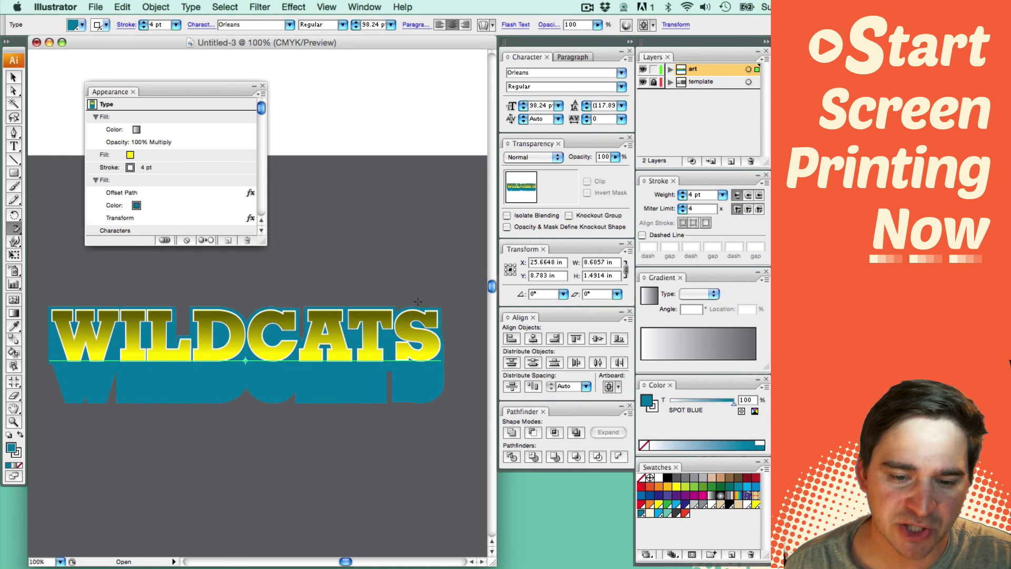
pyautogui.moveTo(442, 295); pyautogui.dragTo(433, 249)
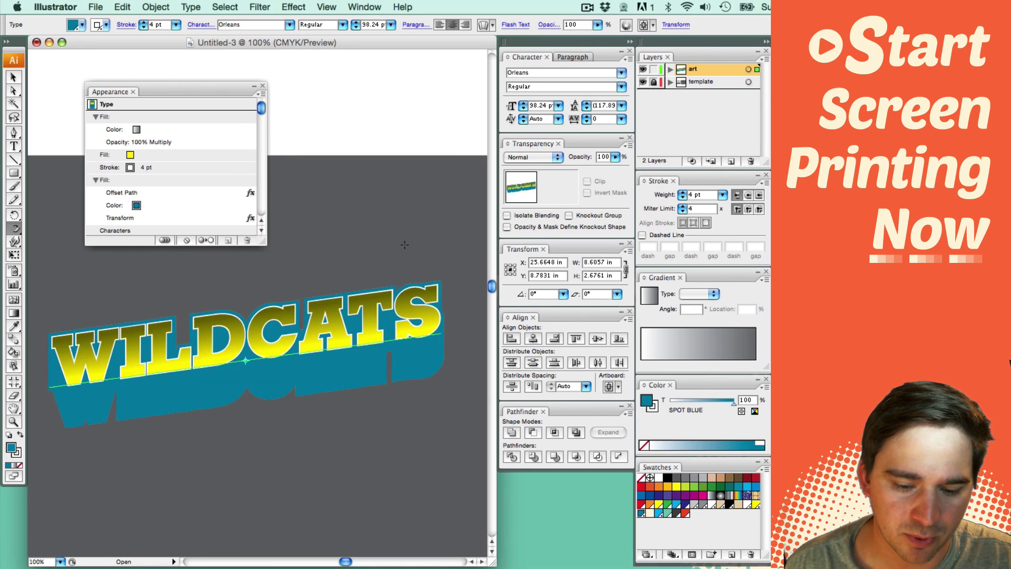
pyautogui.press('v')
pyautogui.press('super+z')
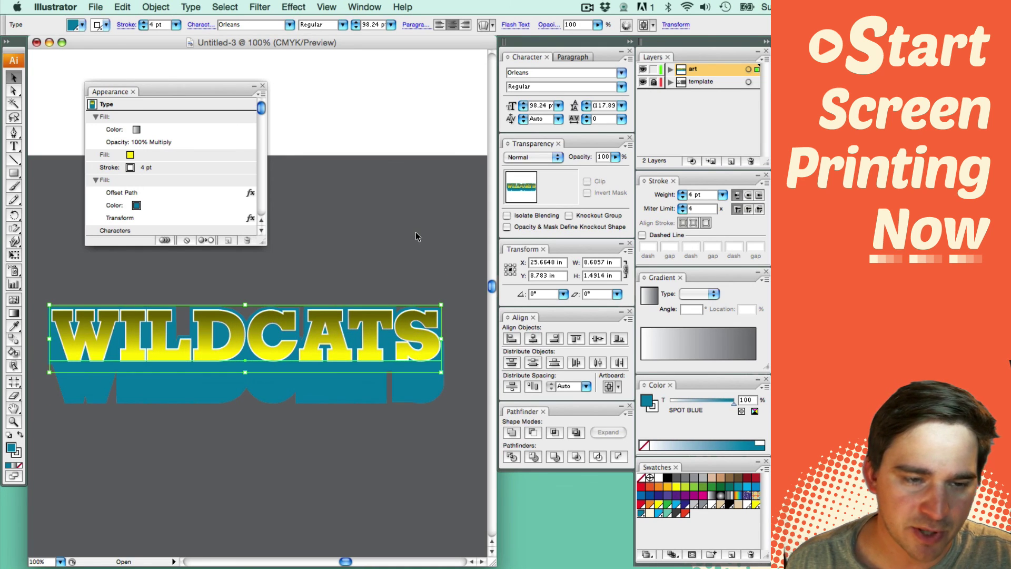
# - Enlarge the first W of WILDCATS and lower its baseline shift to -21 pt
pyautogui.press('t')
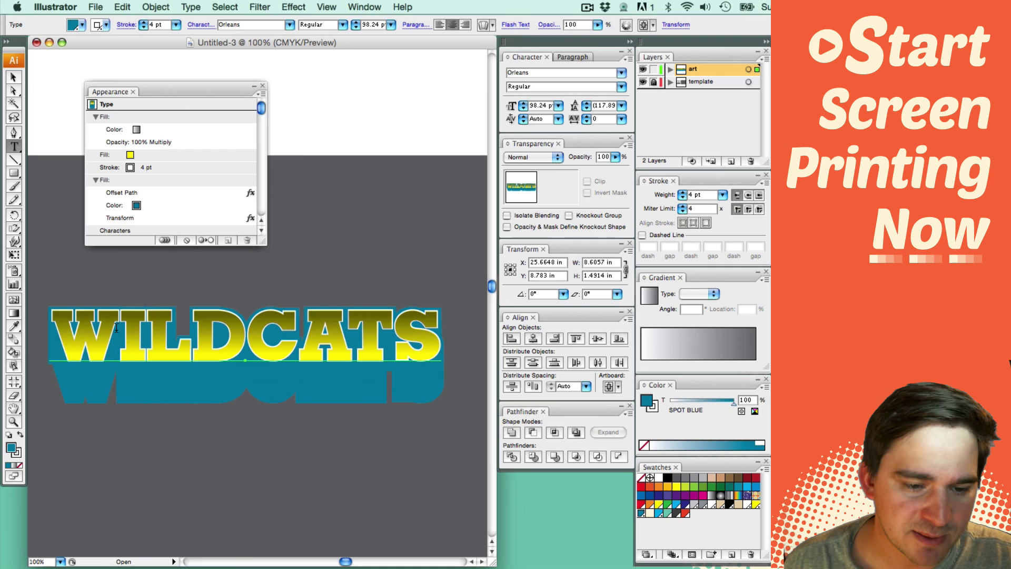
pyautogui.moveTo(119, 332); pyautogui.dragTo(50, 332)
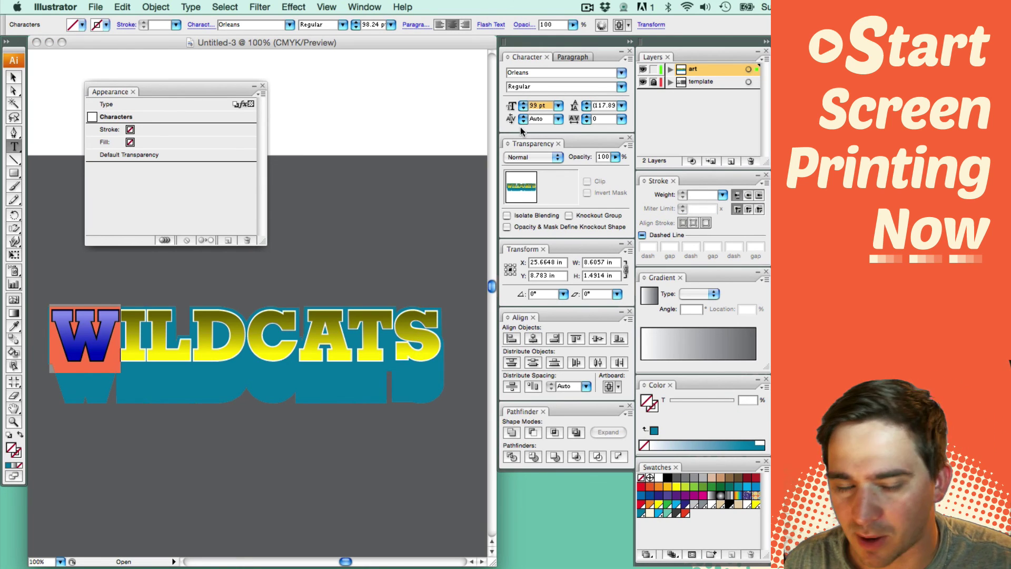
pyautogui.press('Up')
pyautogui.press('Up')
pyautogui.press('Up')
pyautogui.press('Up')
pyautogui.press('Up')
pyautogui.press('Up')
pyautogui.press('Up')
pyautogui.press('Up')
pyautogui.press('Up')
pyautogui.press('Up')
pyautogui.press('Up')
pyautogui.press('Up')
pyautogui.press('Up')
pyautogui.press('Up')
pyautogui.press('Up')
pyautogui.press('Up')
pyautogui.press('Up')
pyautogui.press('Up')
pyautogui.press('Up')
pyautogui.press('Up')
pyautogui.press('Up')
pyautogui.press('Up')
pyautogui.press('Up')
pyautogui.press('Up')
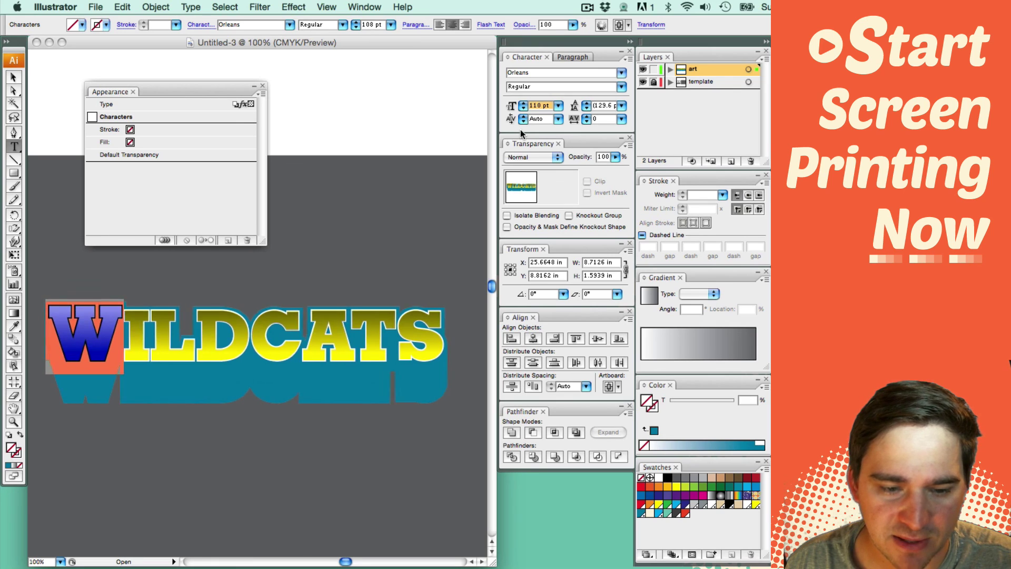
pyautogui.press('Up')
pyautogui.press('Up')
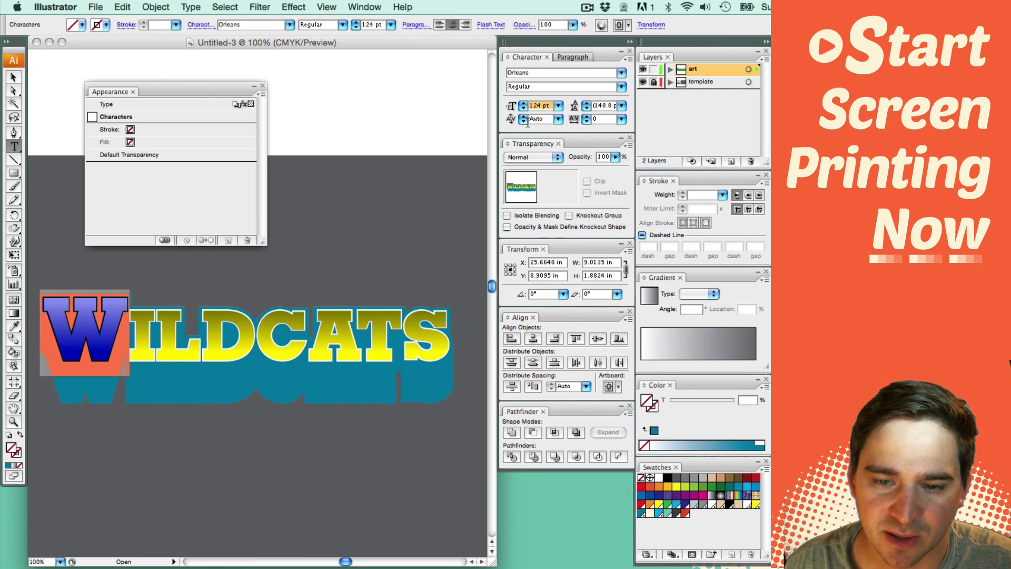
pyautogui.click(628, 59)
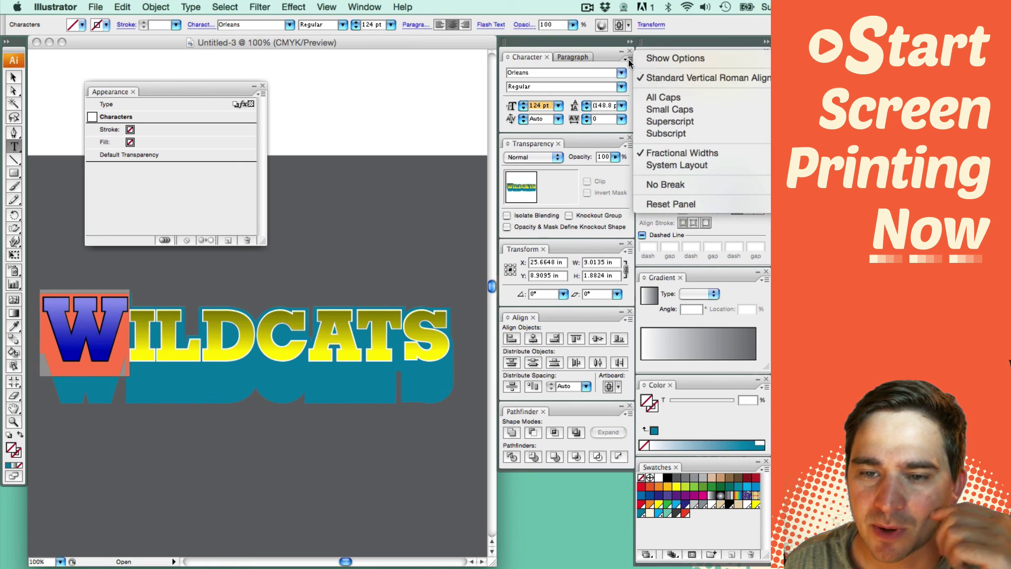
pyautogui.click(675, 58)
pyautogui.click(550, 150)
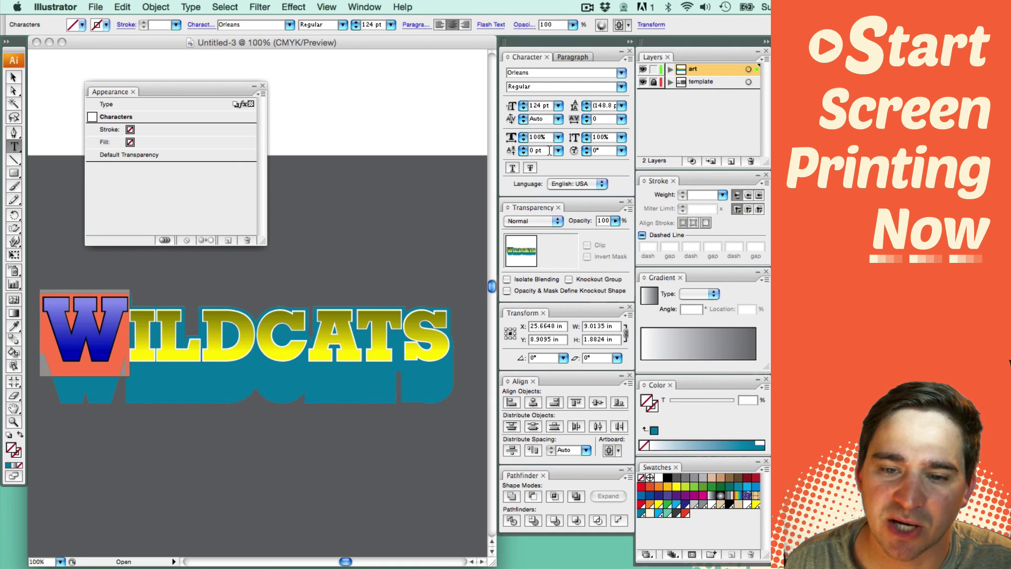
pyautogui.doubleClick(537, 151)
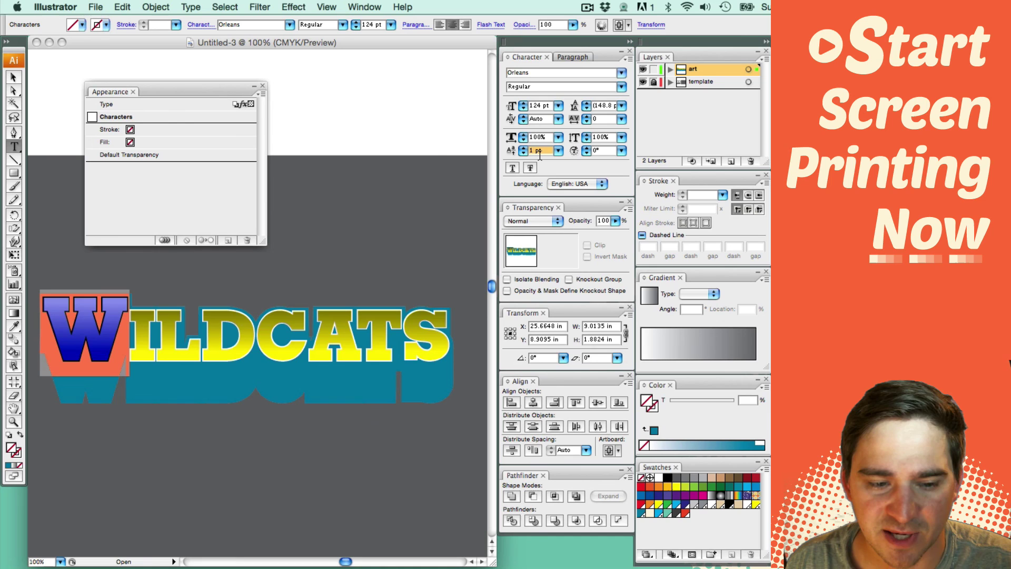
pyautogui.press('Down')
pyautogui.press('Down')
pyautogui.press('Down')
pyautogui.press('Down')
pyautogui.press('Down')
pyautogui.press('Down')
pyautogui.press('Down')
pyautogui.press('Down')
pyautogui.press('Down')
pyautogui.press('Down')
pyautogui.press('Down')
pyautogui.press('Down')
pyautogui.press('Down')
pyautogui.press('Down')
pyautogui.press('Down')
pyautogui.press('Down')
pyautogui.press('Down')
pyautogui.press('Down')
pyautogui.press('Down')
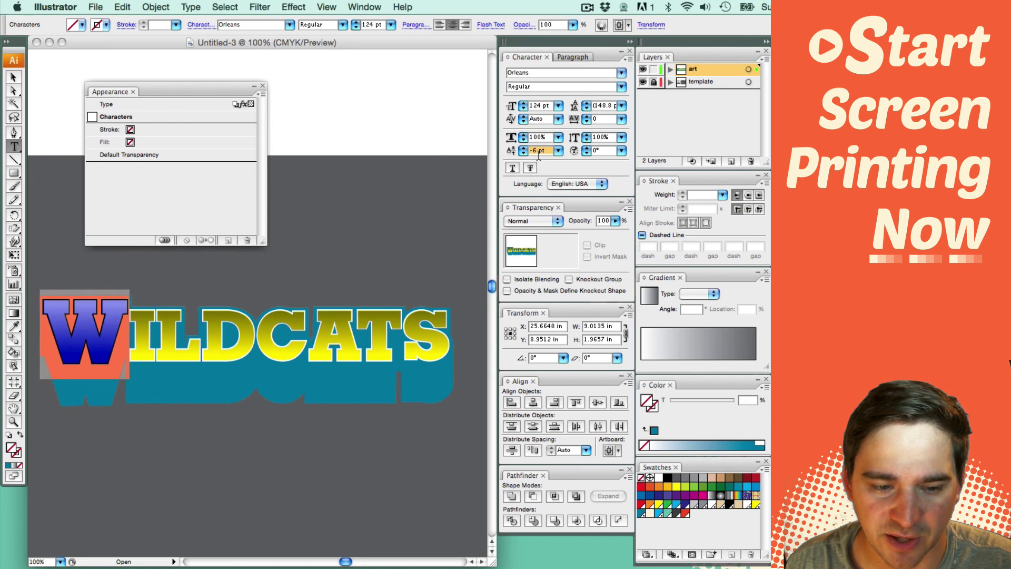
pyautogui.press('Down')
pyautogui.press('Down')
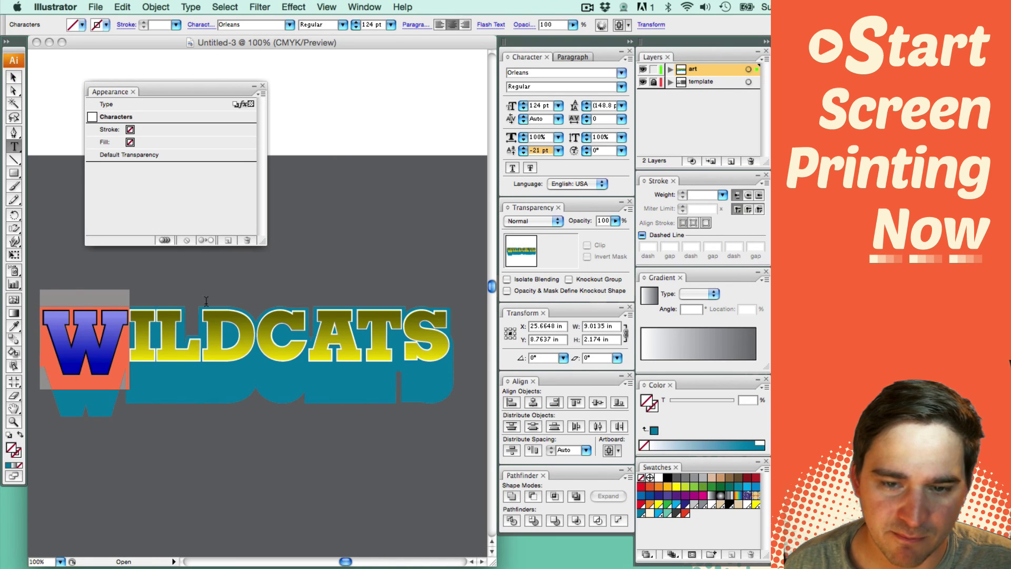
# - Set the final S to 124 pt with a -21 pt baseline shift
pyautogui.moveTo(415, 354); pyautogui.dragTo(452, 353)
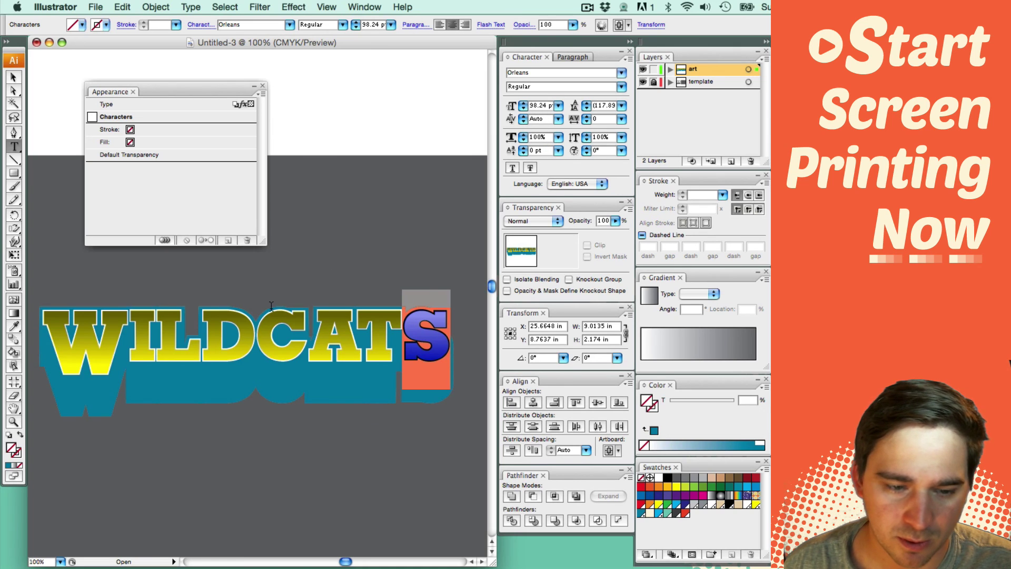
pyautogui.moveTo(128, 351); pyautogui.dragTo(39, 351)
pyautogui.moveTo(447, 332); pyautogui.dragTo(489, 332)
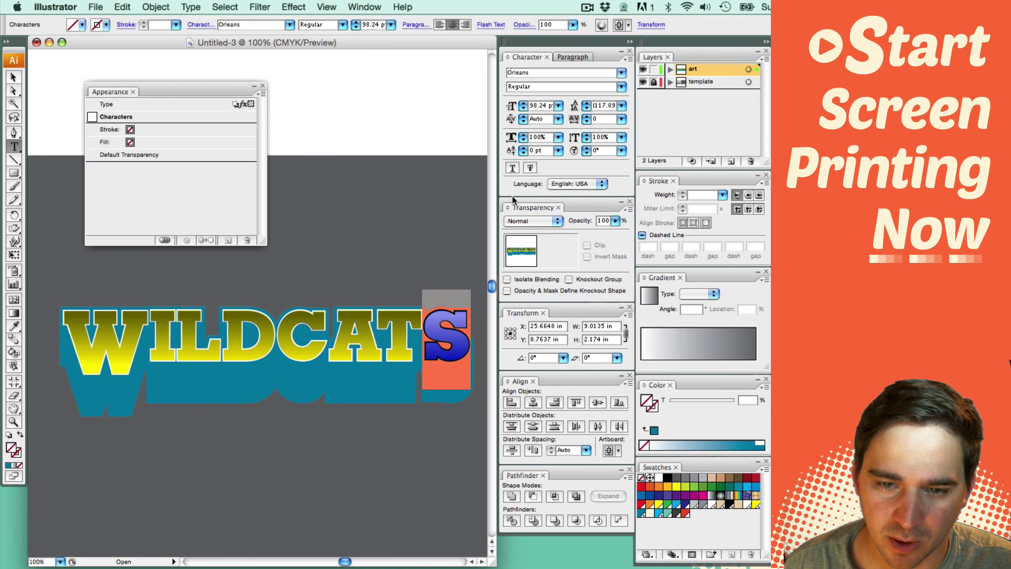
pyautogui.click(545, 106)
pyautogui.tripleClick(545, 106)
pyautogui.write('1')
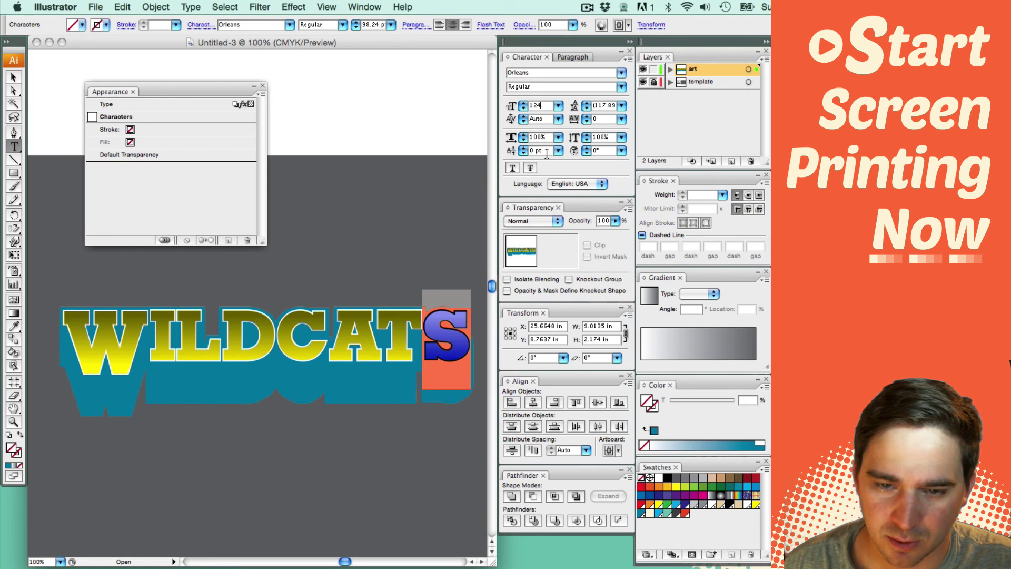
pyautogui.write('24')
pyautogui.click(547, 151)
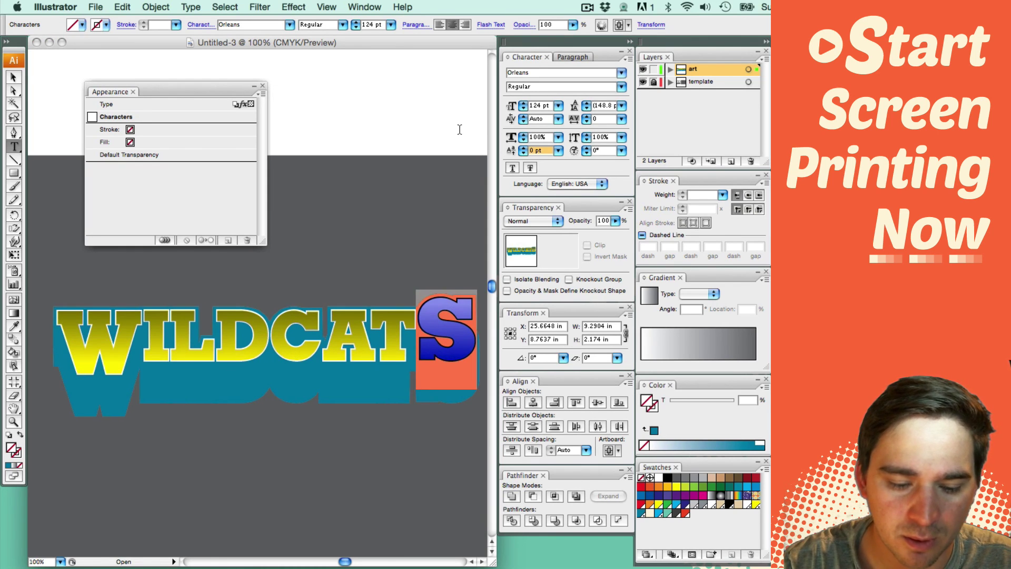
pyautogui.write('-21')
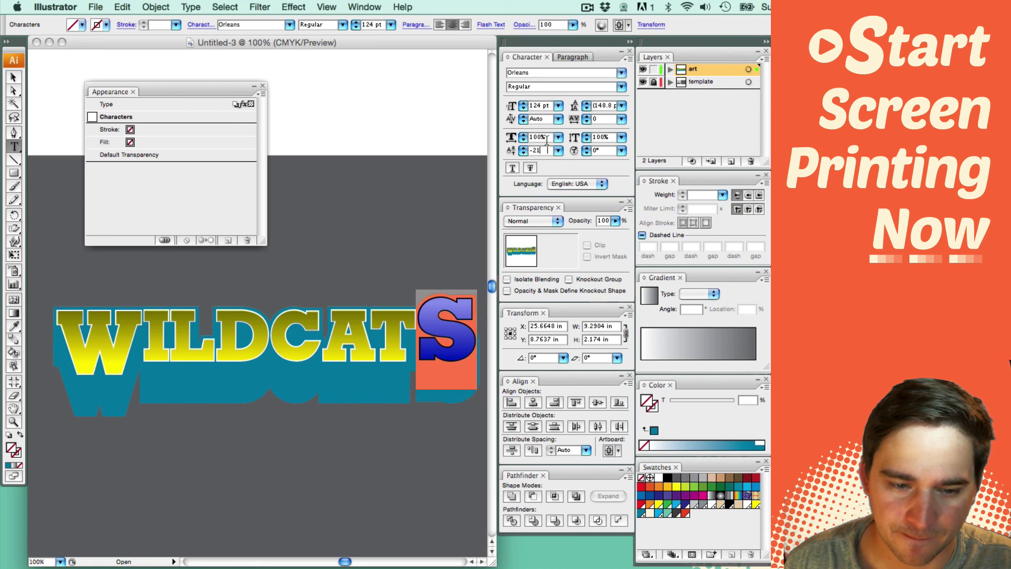
pyautogui.press('Return')
pyautogui.moveTo(196, 95); pyautogui.dragTo(204, 72)
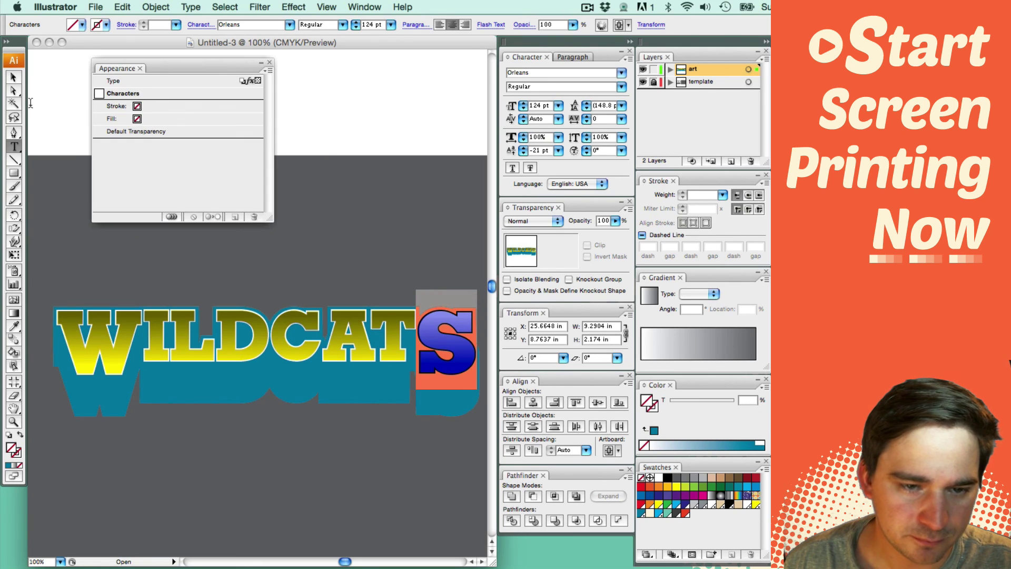
pyautogui.click(14, 77)
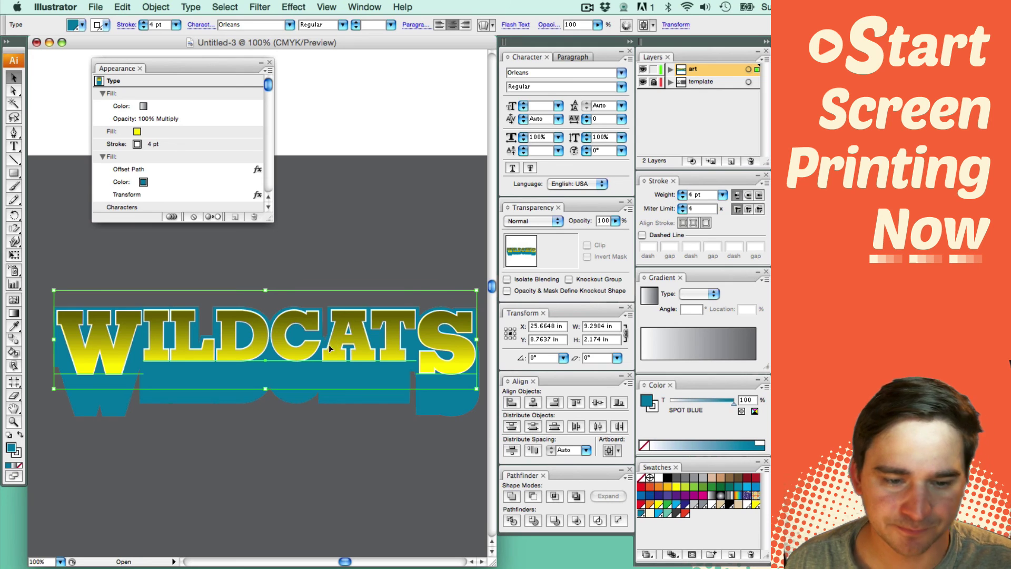
# - Preview an Arc Lower envelope warp at -25% bend on WILDCATS
pyautogui.click(155, 7)
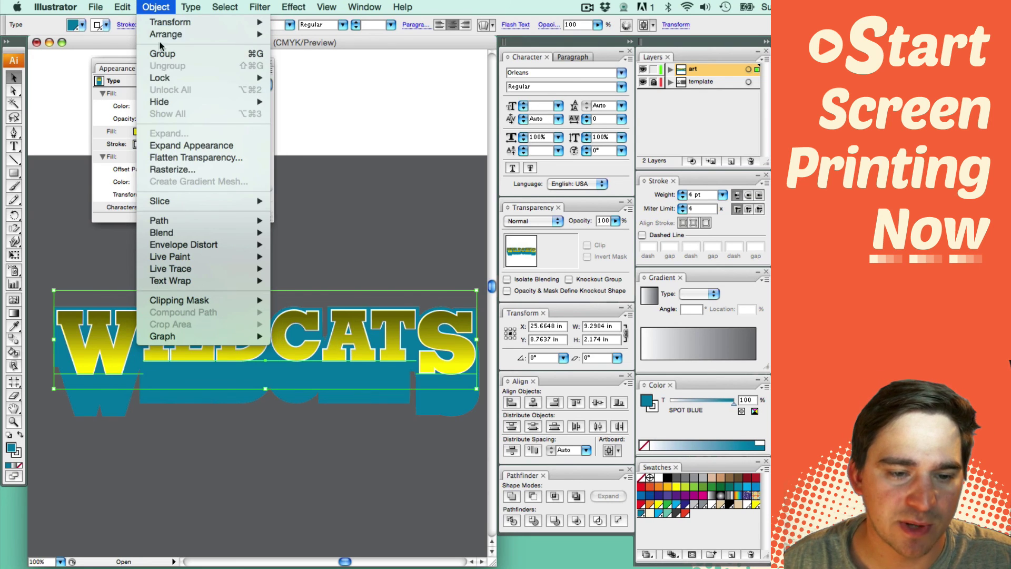
pyautogui.moveTo(179, 245)
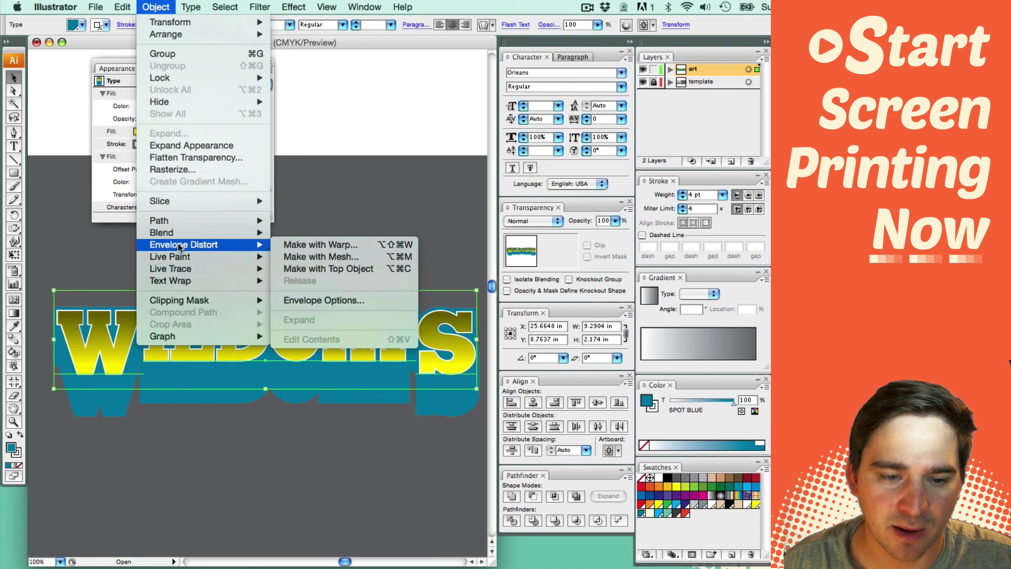
pyautogui.click(304, 246)
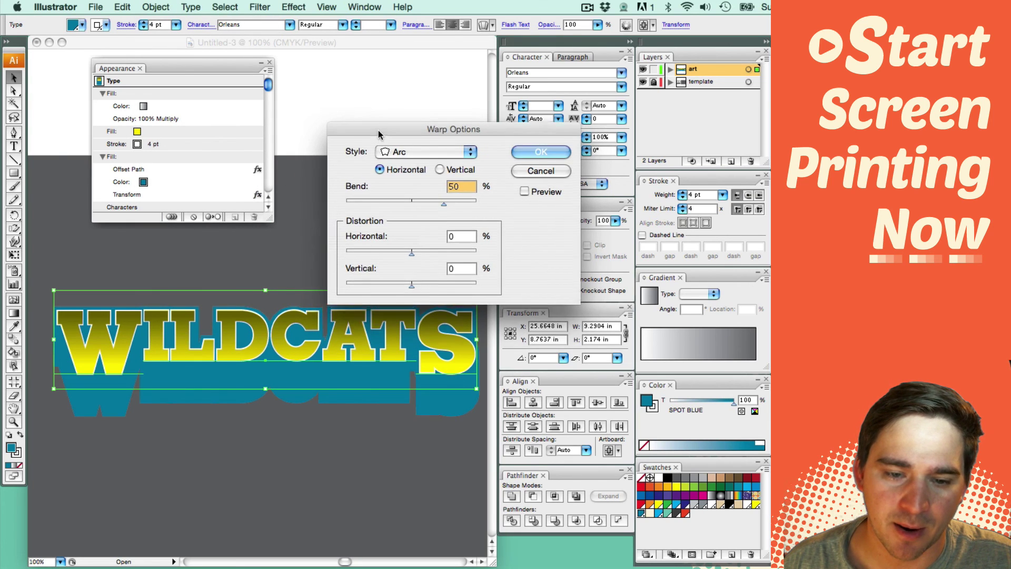
pyautogui.moveTo(340, 131); pyautogui.dragTo(358, 68)
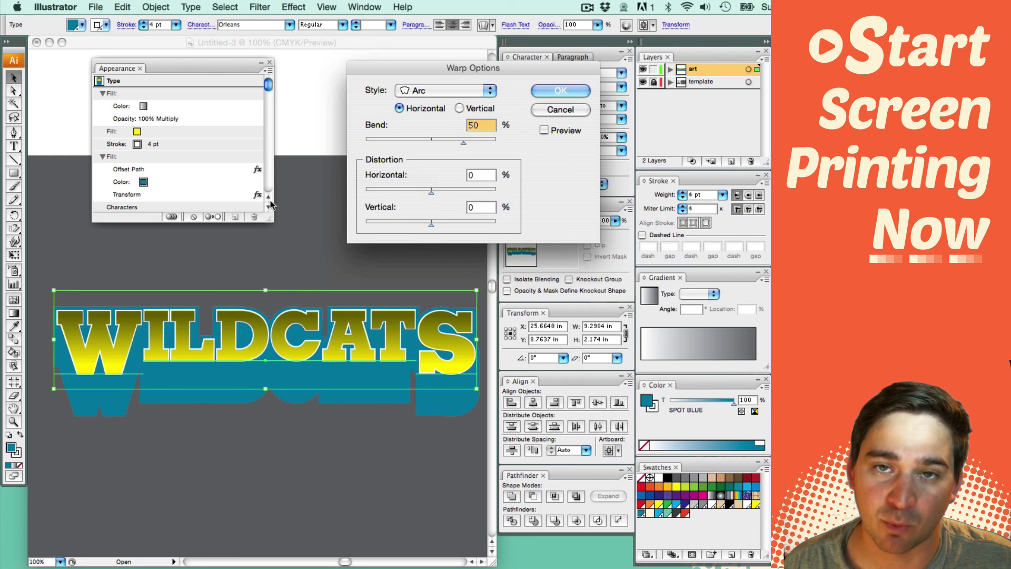
pyautogui.click(425, 92)
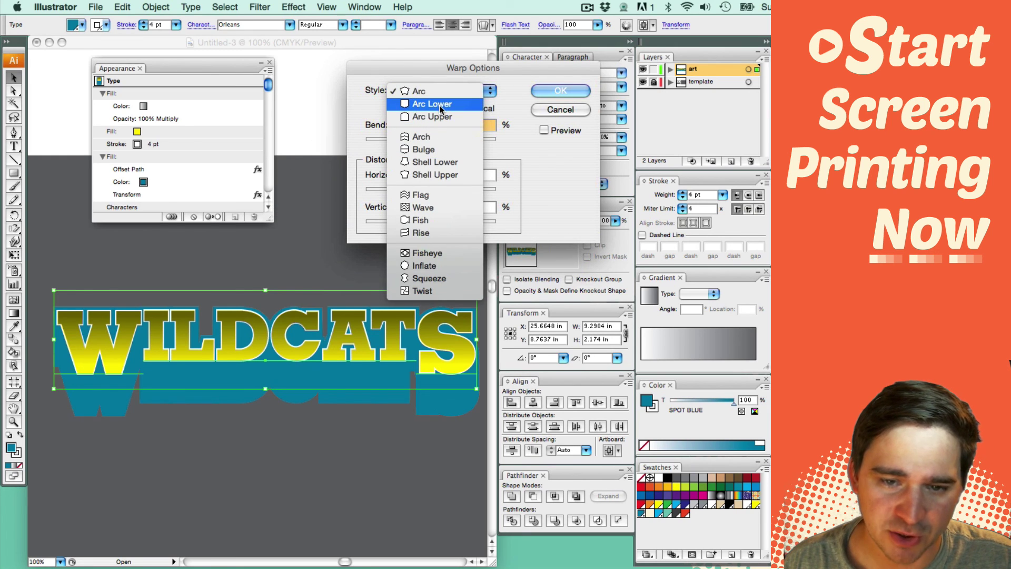
pyautogui.click(439, 105)
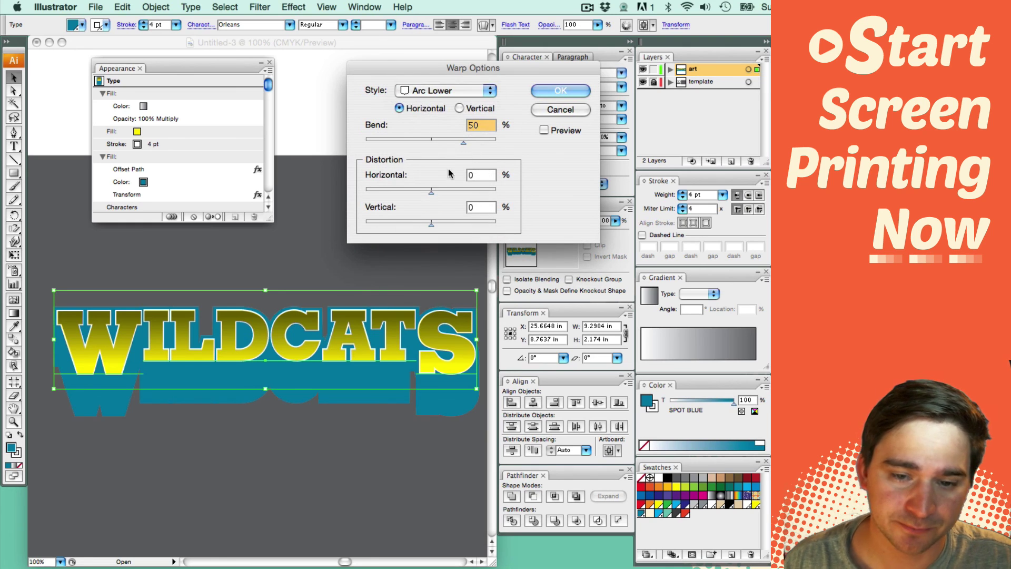
pyautogui.click(544, 130)
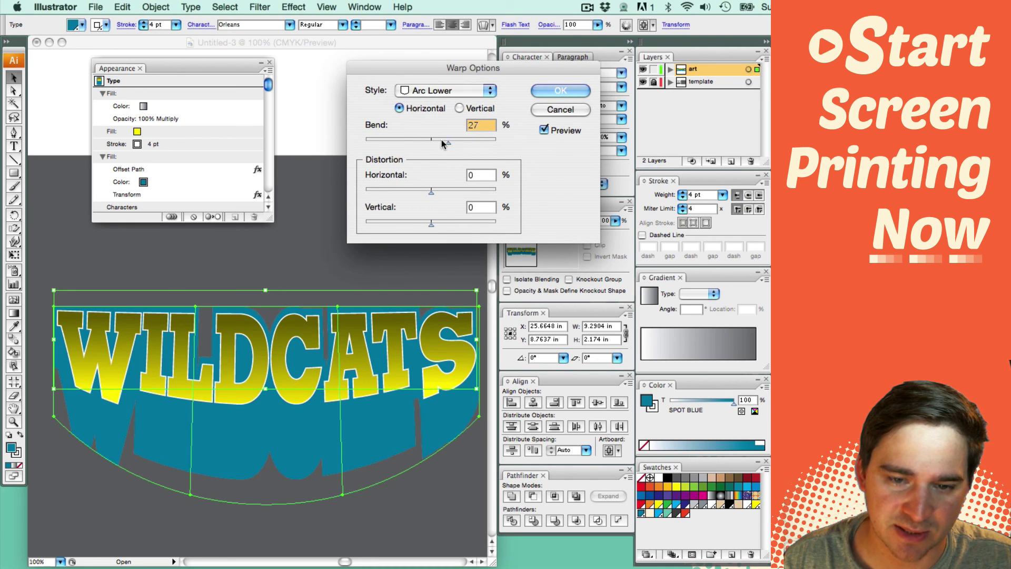
pyautogui.moveTo(442, 140); pyautogui.dragTo(417, 141)
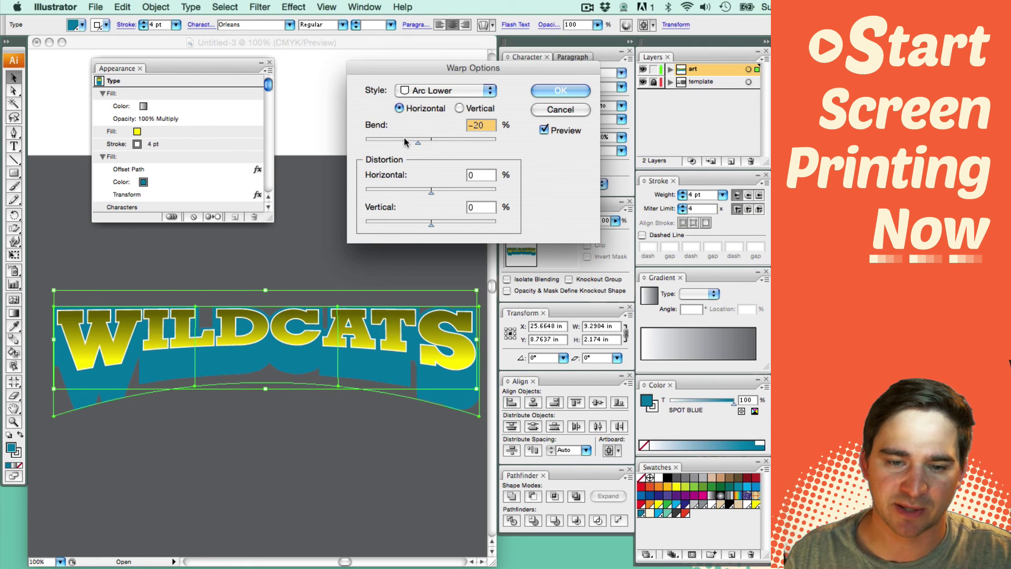
pyautogui.moveTo(418, 142); pyautogui.dragTo(415, 147)
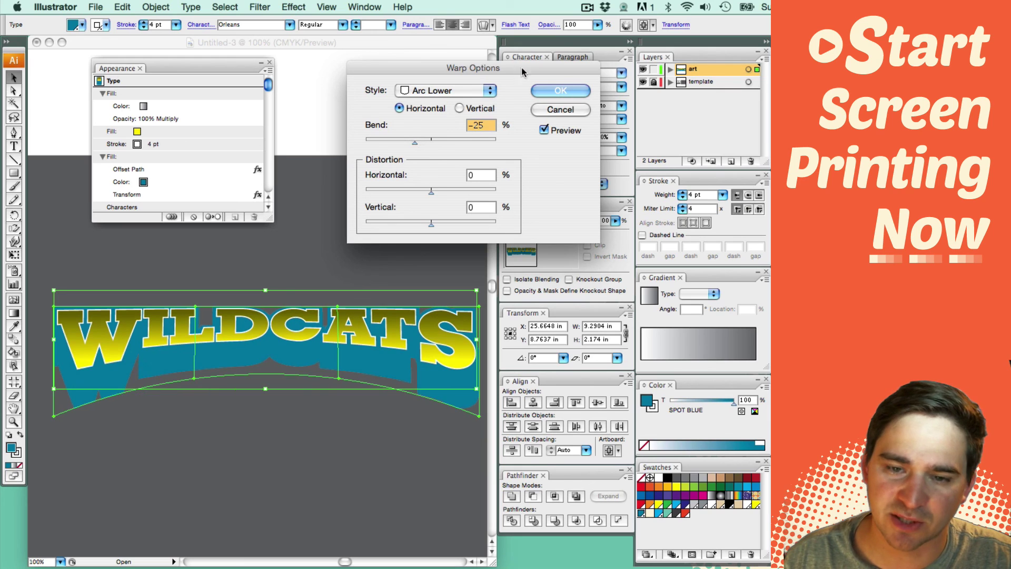
# - Apply the Arc Lower warp, stretch the text taller, and reselect the arched WILDCATS
pyautogui.click(548, 91)
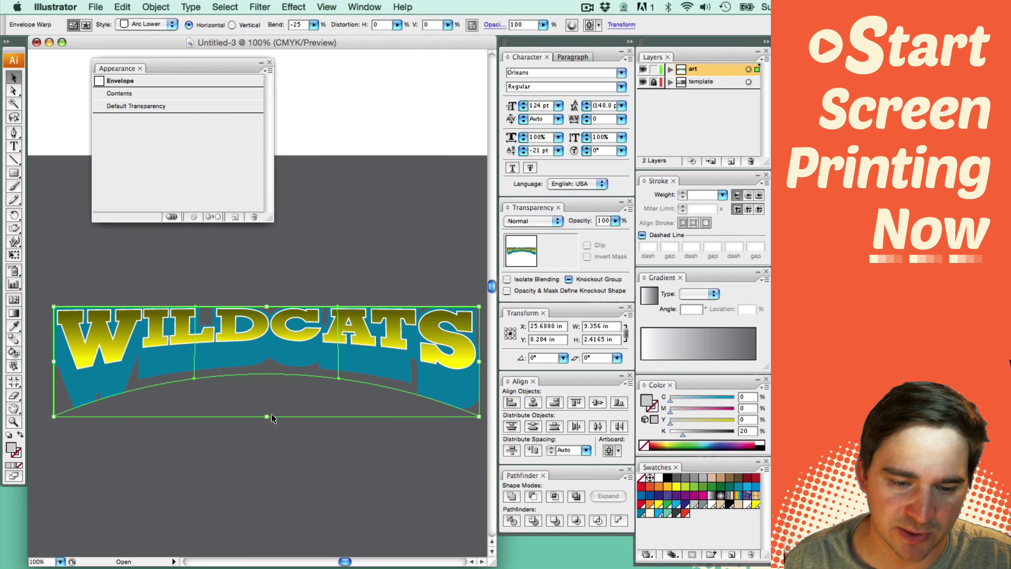
pyautogui.moveTo(267, 416); pyautogui.dragTo(267, 474)
pyautogui.click(264, 492)
pyautogui.click(253, 401)
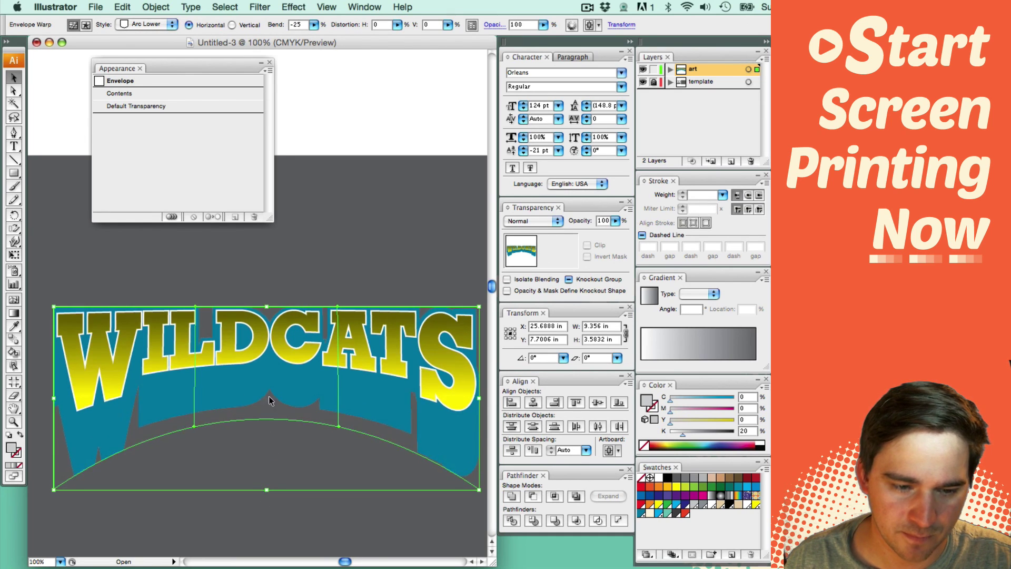
pyautogui.click(316, 284)
pyautogui.scroll(-3, 315, 282)
pyautogui.scroll(4, 295, 274)
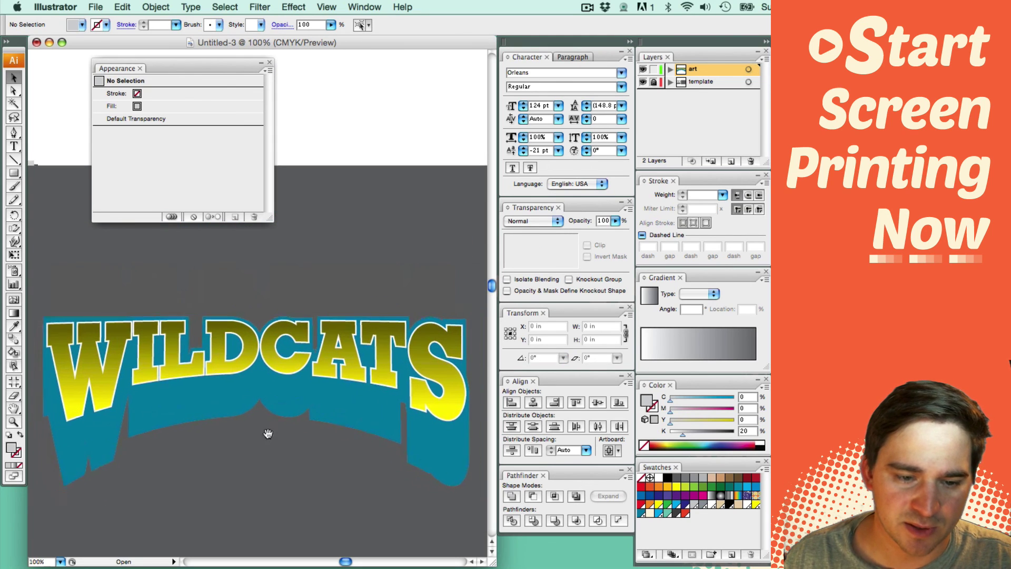
pyautogui.scroll(-2, 267, 264)
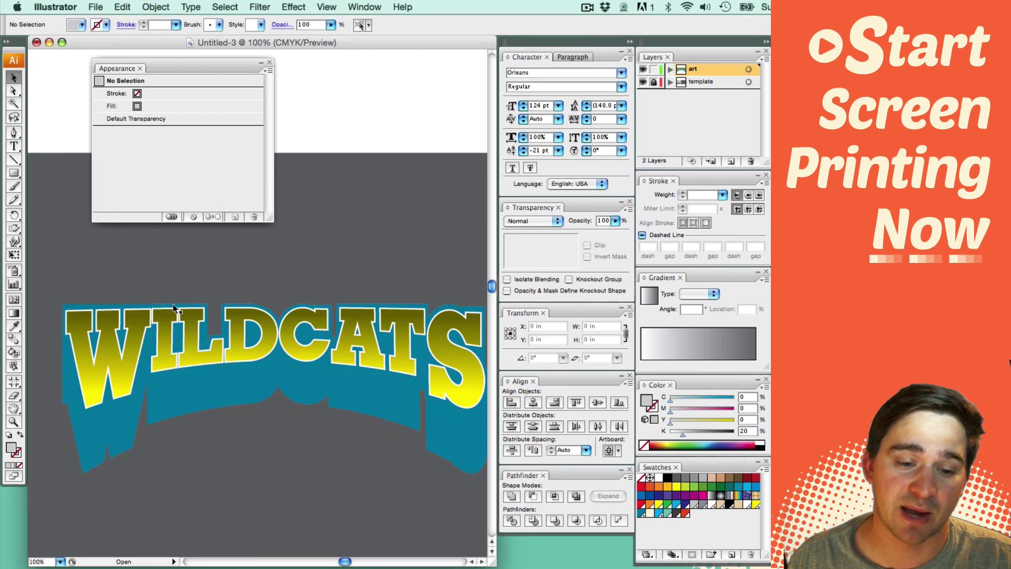
pyautogui.click(176, 340)
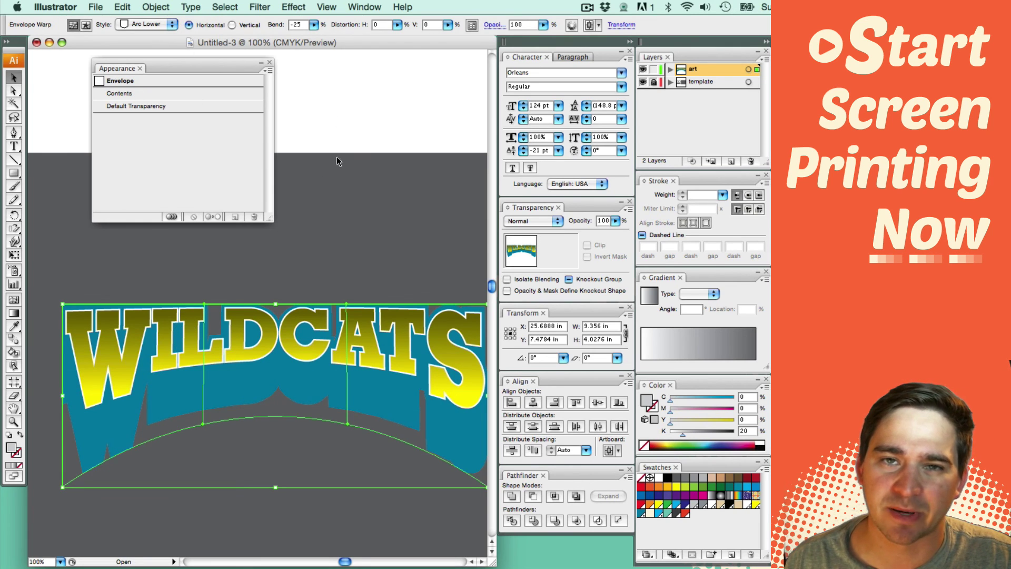
# - Retype WILD as BEAR inside the warp so the arched text reads BEARCATS
pyautogui.click(86, 25)
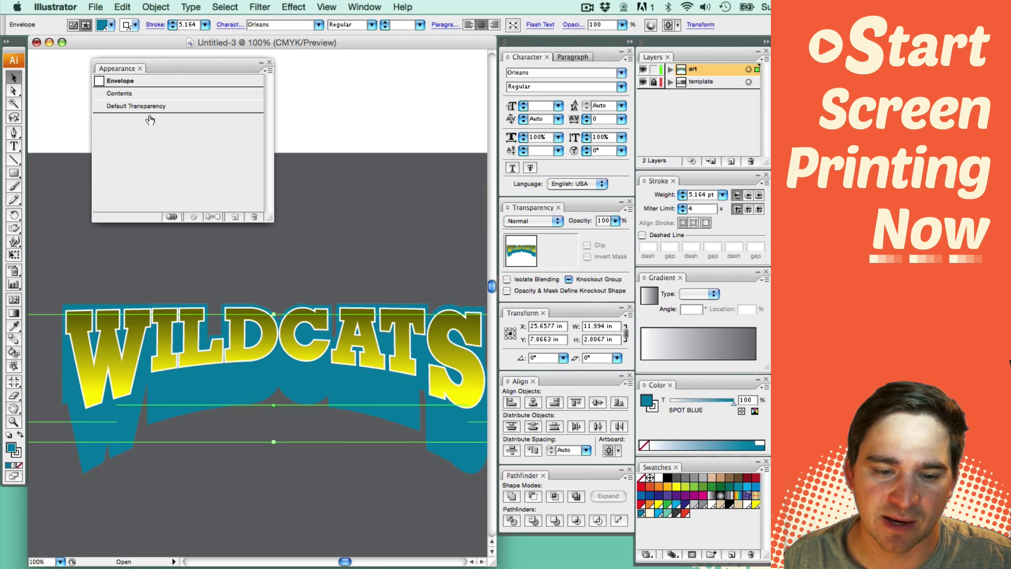
pyautogui.doubleClick(241, 338)
pyautogui.doubleClick(263, 338)
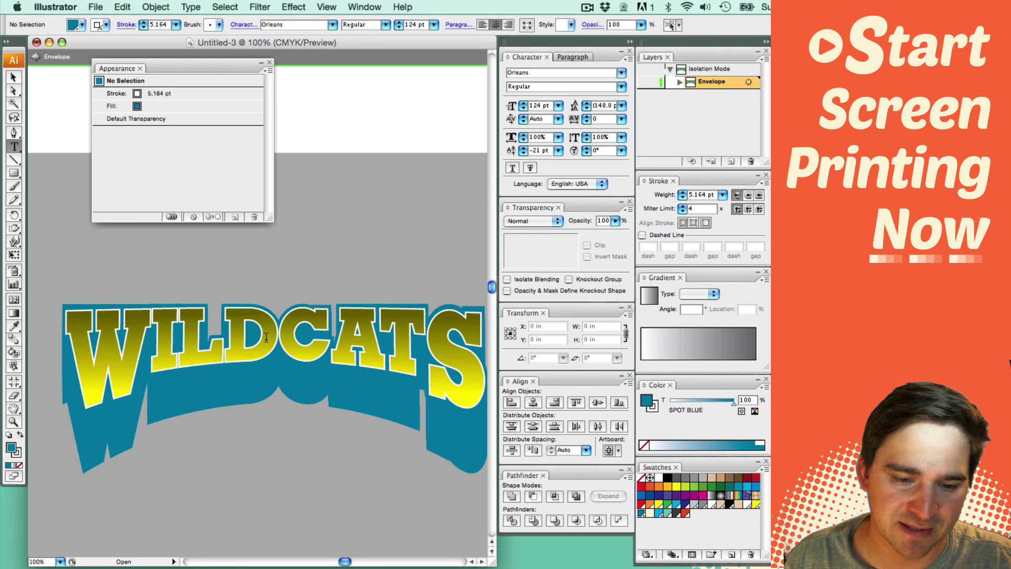
pyautogui.moveTo(263, 338); pyautogui.dragTo(37, 324)
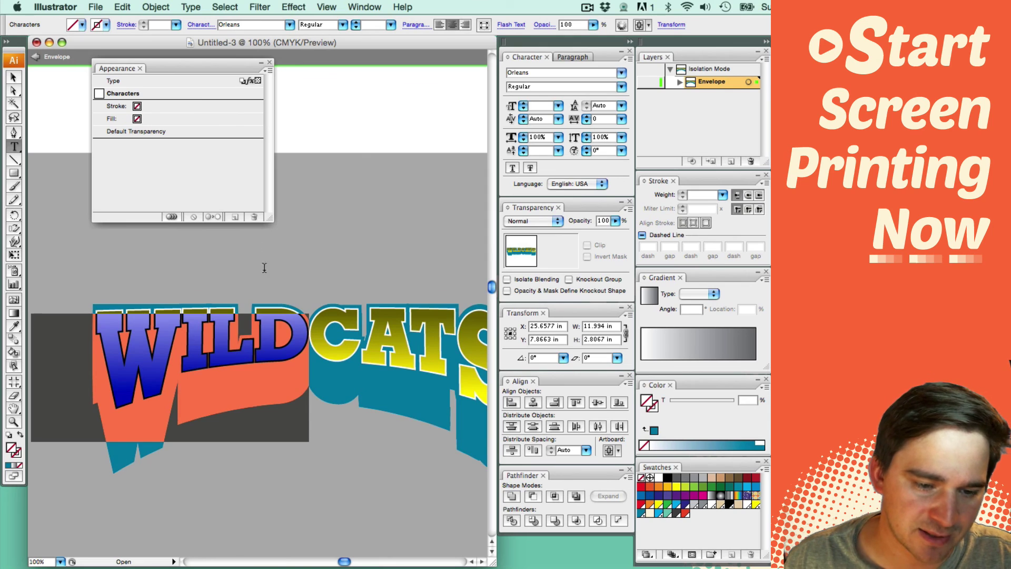
pyautogui.write('B')
pyautogui.moveTo(272, 324); pyautogui.dragTo(165, 337)
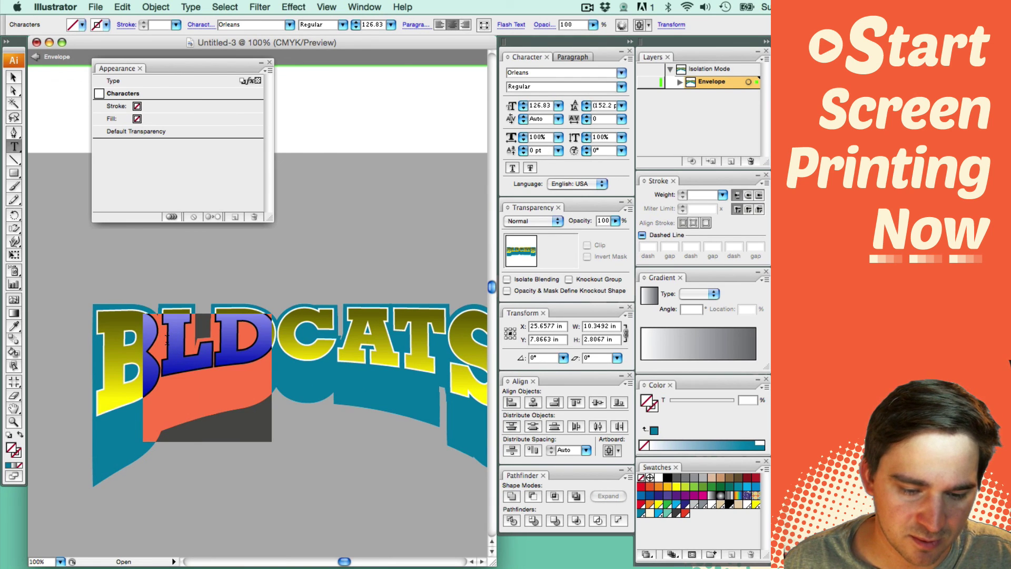
pyautogui.write('EAR')
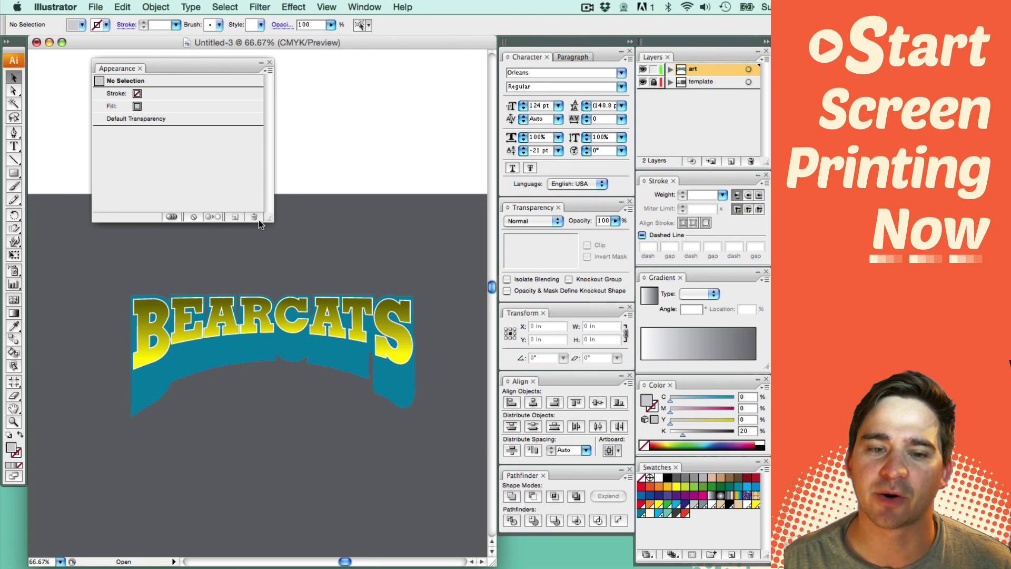
# - Add an Inner Glow effect to the yellow gradient fill of BEARCATS
pyautogui.click(232, 333)
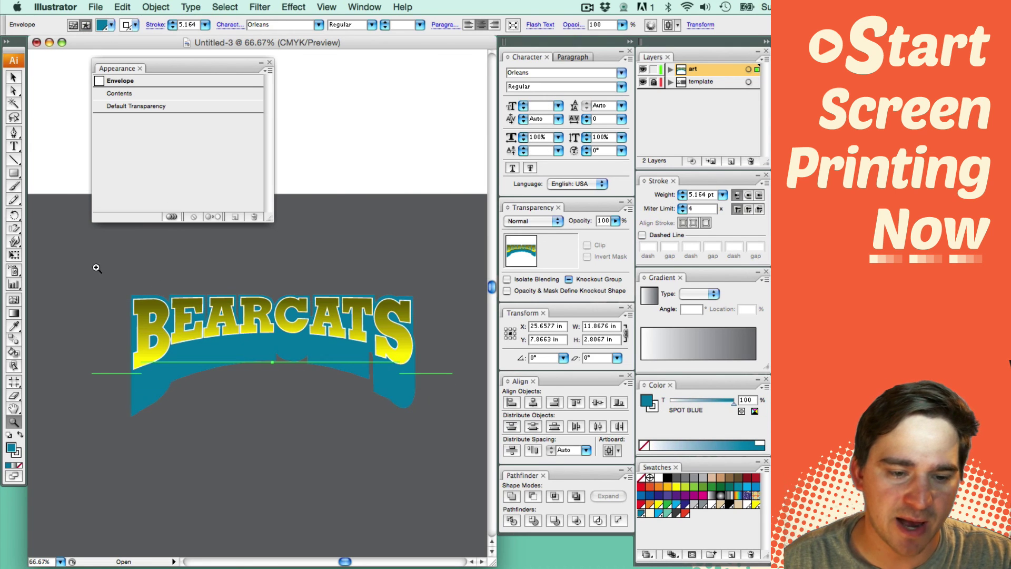
pyautogui.scroll(3, 338, 384)
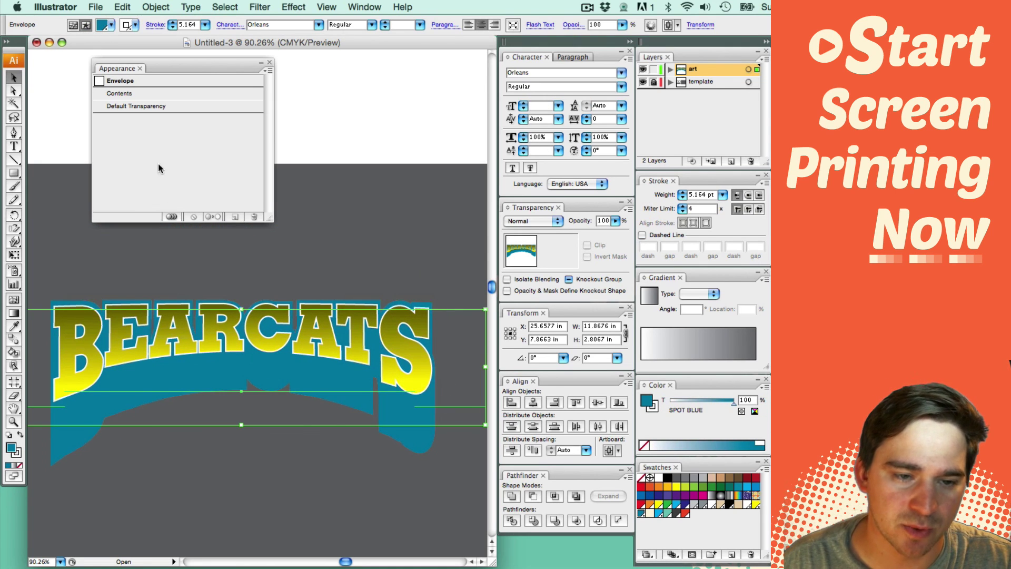
pyautogui.doubleClick(142, 94)
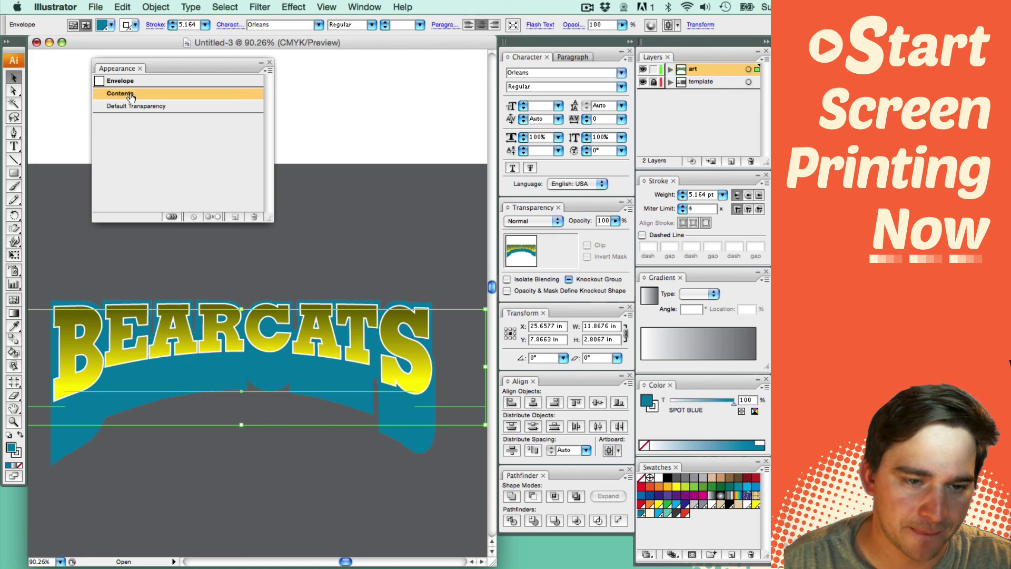
pyautogui.click(135, 146)
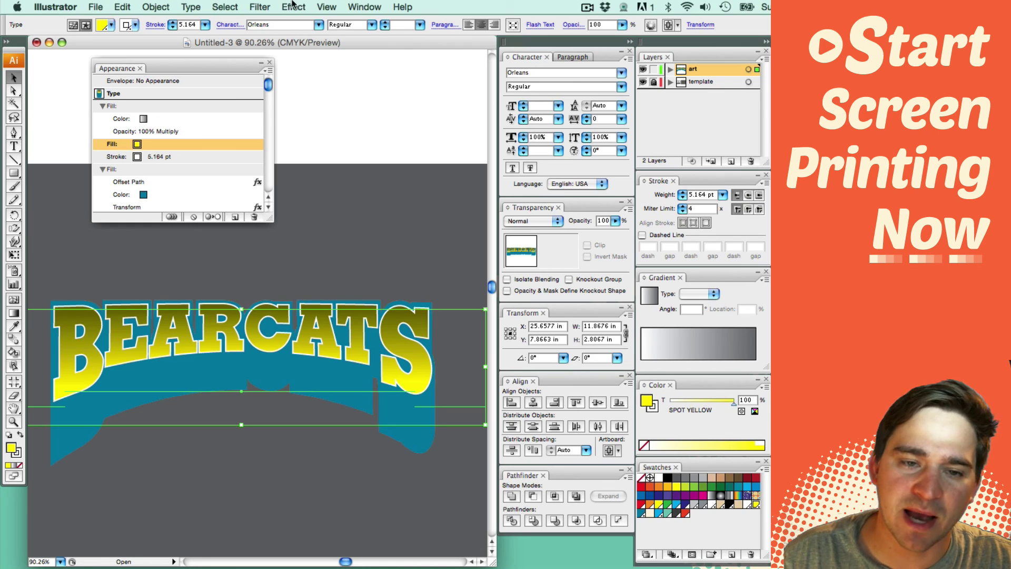
pyautogui.click(265, 6)
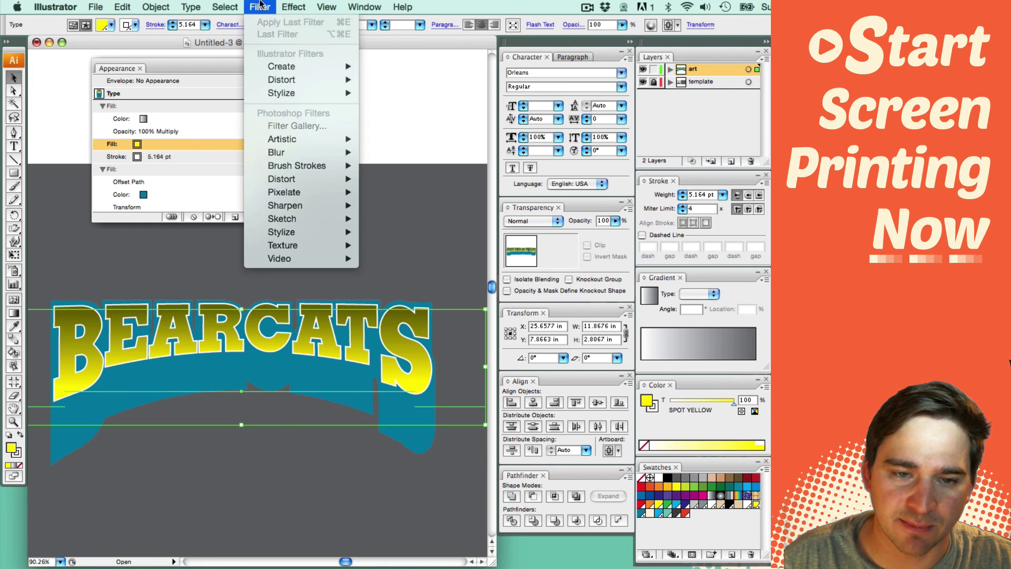
pyautogui.moveTo(293, 7)
pyautogui.moveTo(324, 165)
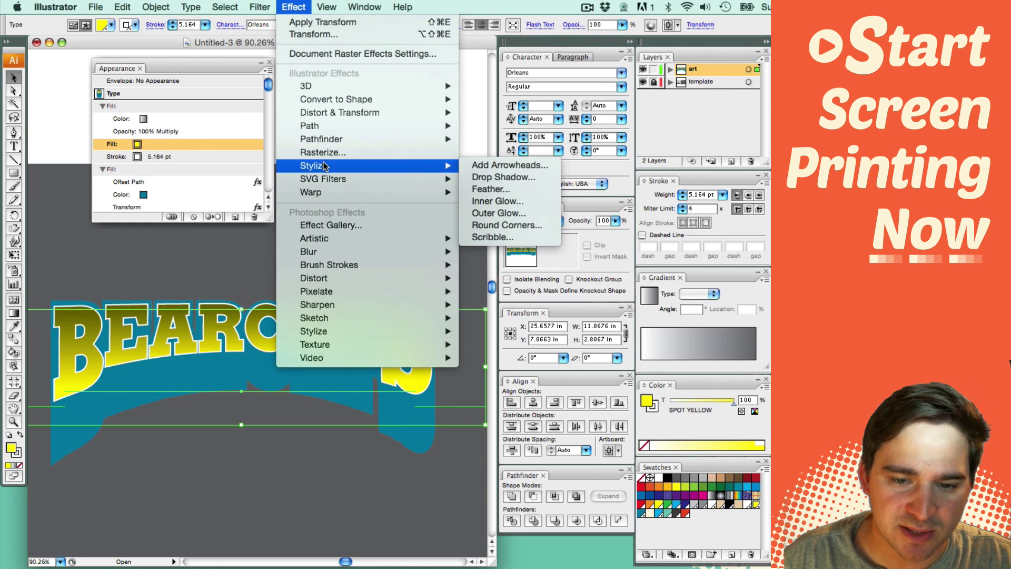
pyautogui.click(511, 201)
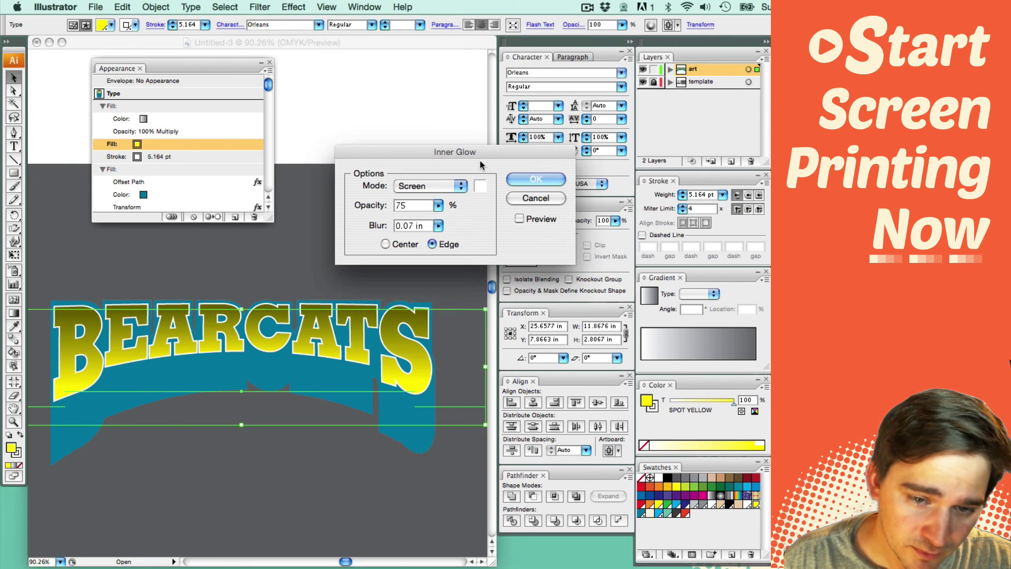
pyautogui.click(519, 218)
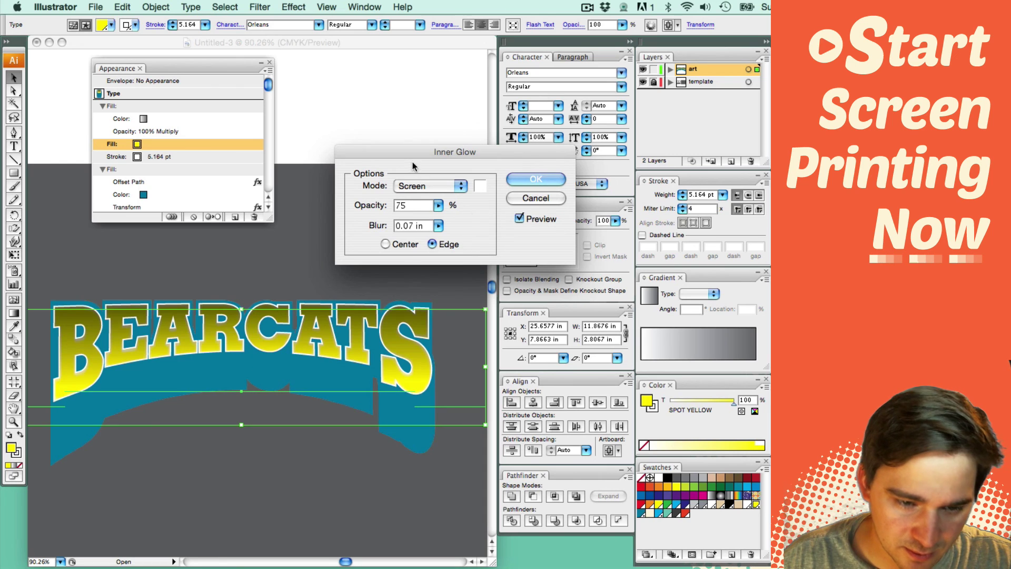
# - Set the inner glow to Multiply mode with BLACK colour and apply it
pyautogui.click(442, 186)
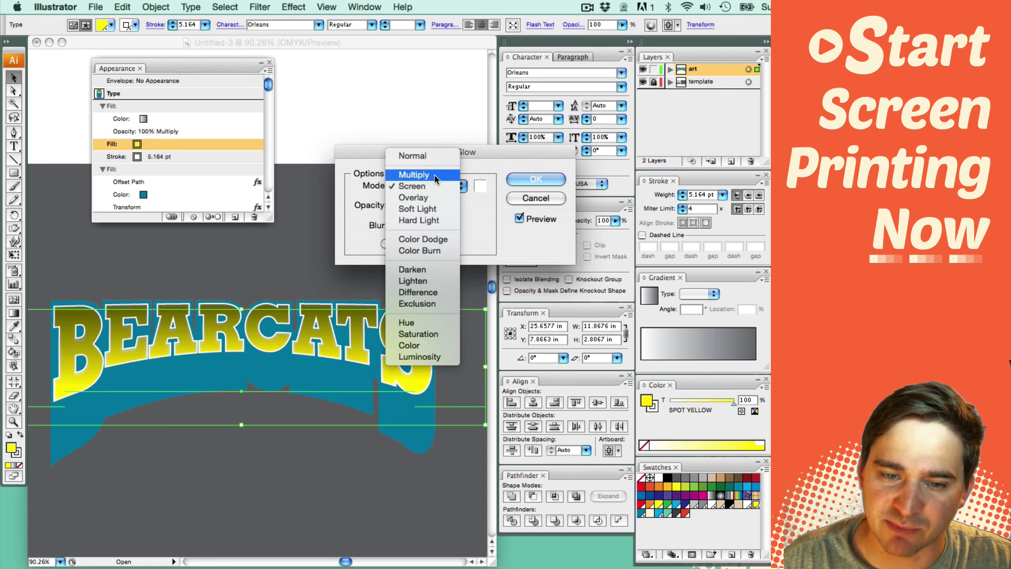
pyautogui.click(421, 173)
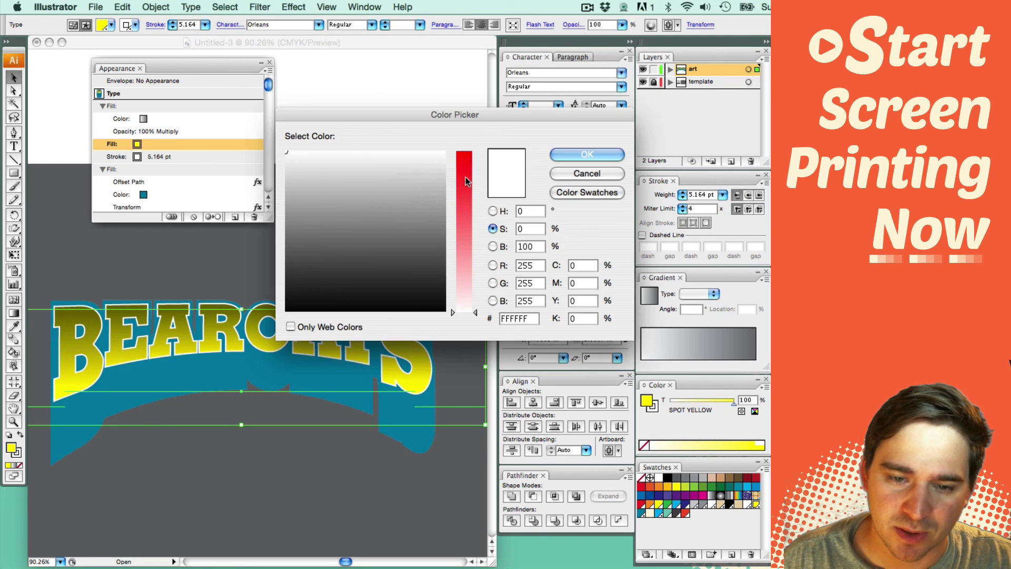
pyautogui.click(480, 186)
pyautogui.click(594, 194)
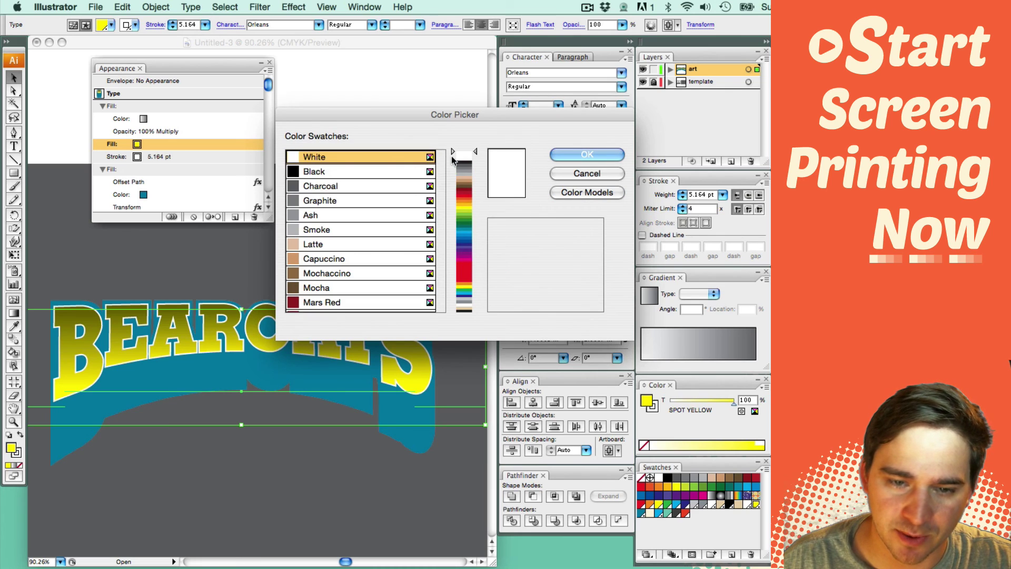
pyautogui.moveTo(452, 156); pyautogui.dragTo(456, 289)
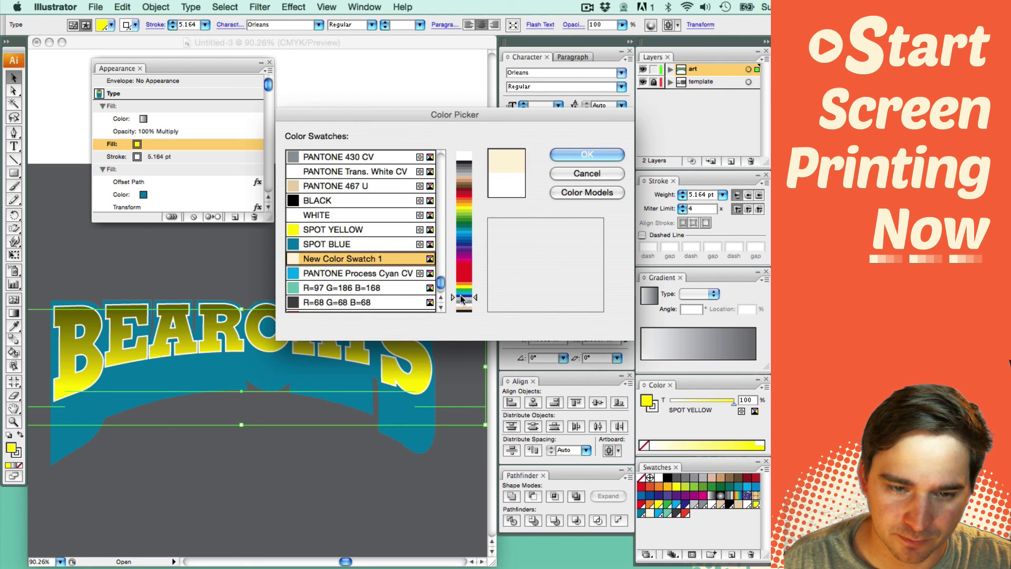
pyautogui.click(352, 211)
pyautogui.click(352, 201)
pyautogui.click(587, 154)
pyautogui.click(537, 176)
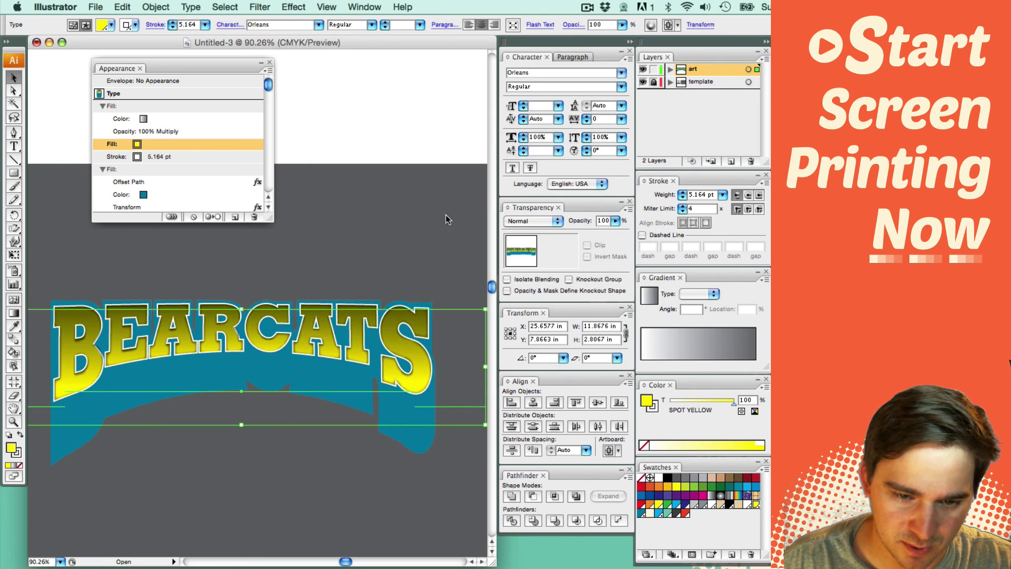
pyautogui.click(409, 237)
pyautogui.click(243, 318)
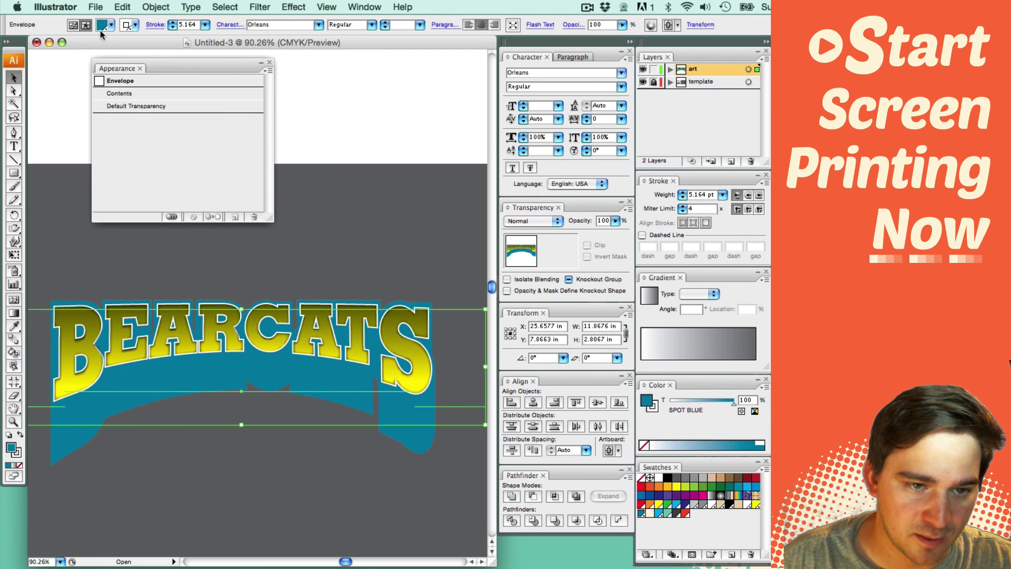
pyautogui.click(302, 255)
pyautogui.press('z')
pyautogui.moveTo(259, 368); pyautogui.dragTo(197, 439)
pyautogui.moveTo(214, 402); pyautogui.dragTo(176, 415)
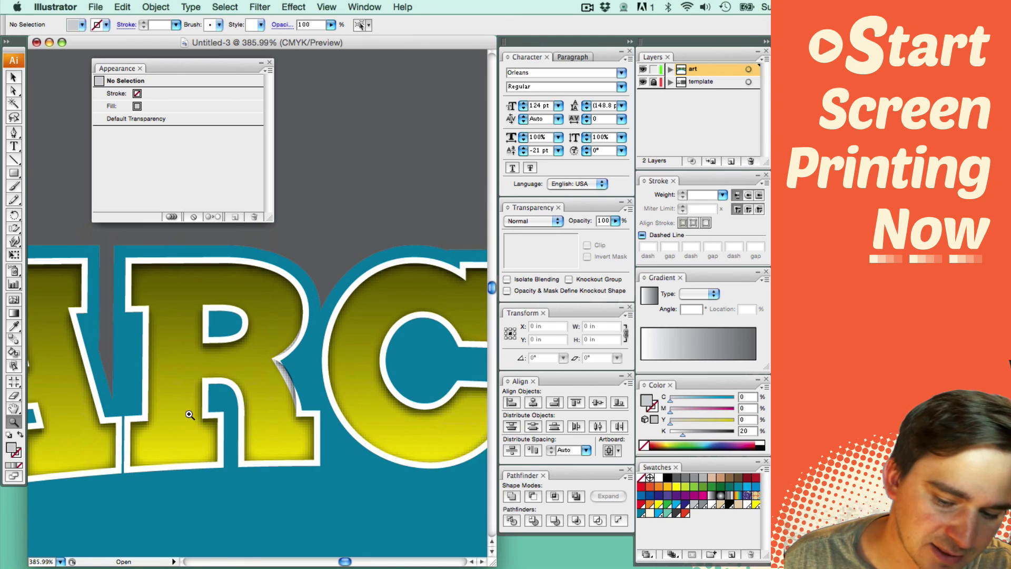
pyautogui.press('super+minus')
pyautogui.press('super+minus')
pyautogui.press('super+minus')
pyautogui.press('super+minus')
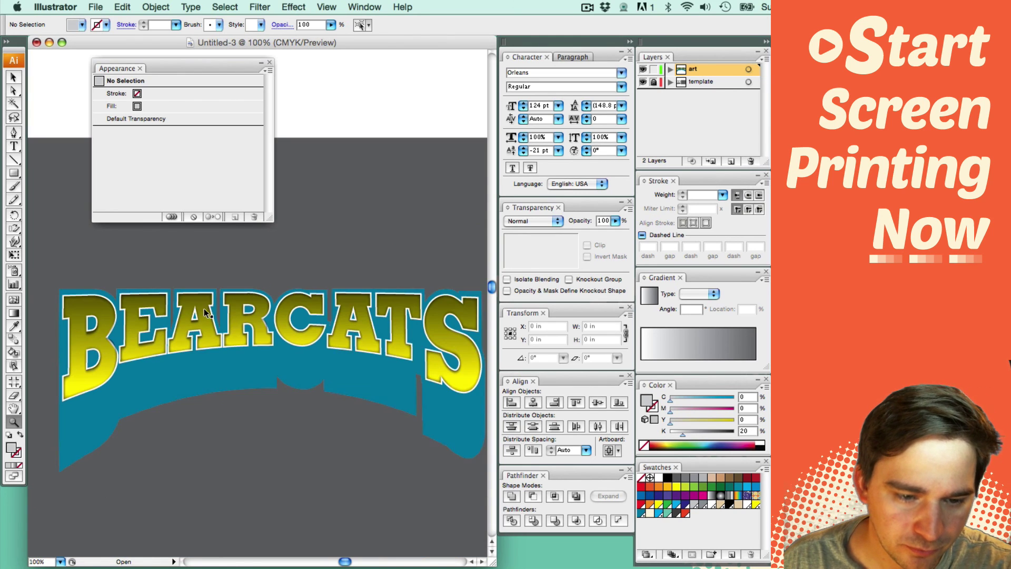
pyautogui.moveTo(289, 264); pyautogui.dragTo(261, 288)
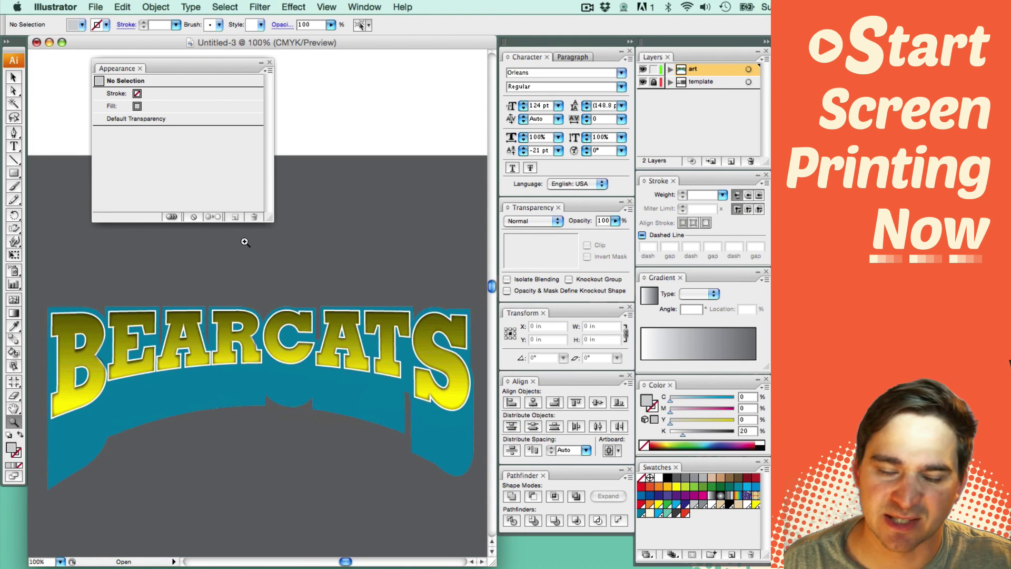
pyautogui.press('v')
pyautogui.click(222, 338)
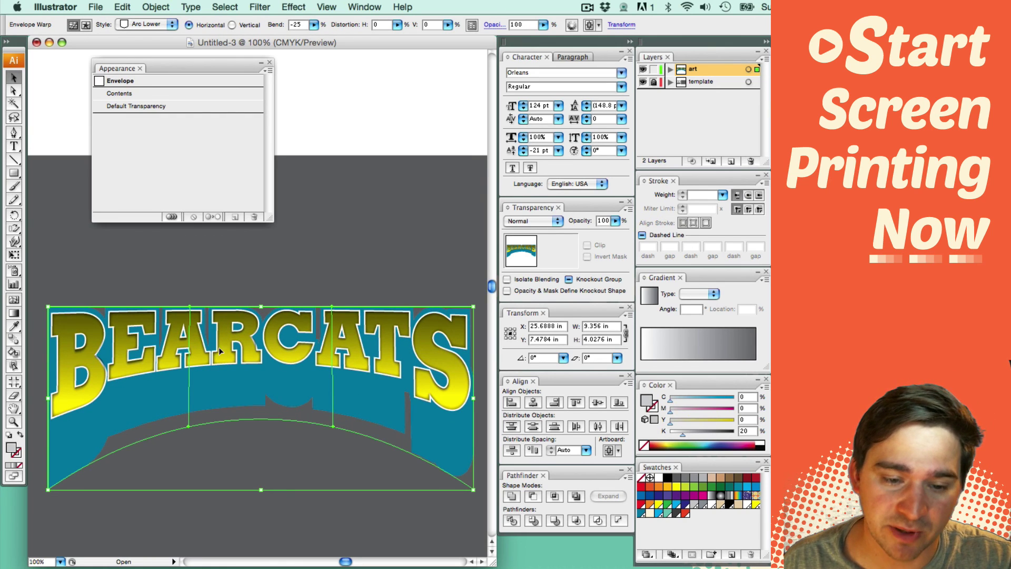
pyautogui.press('super+shift+v')
# - Review BEARCATS's two fills in the Appearance panel, including the yellow fill's inner glow
pyautogui.doubleClick(146, 96)
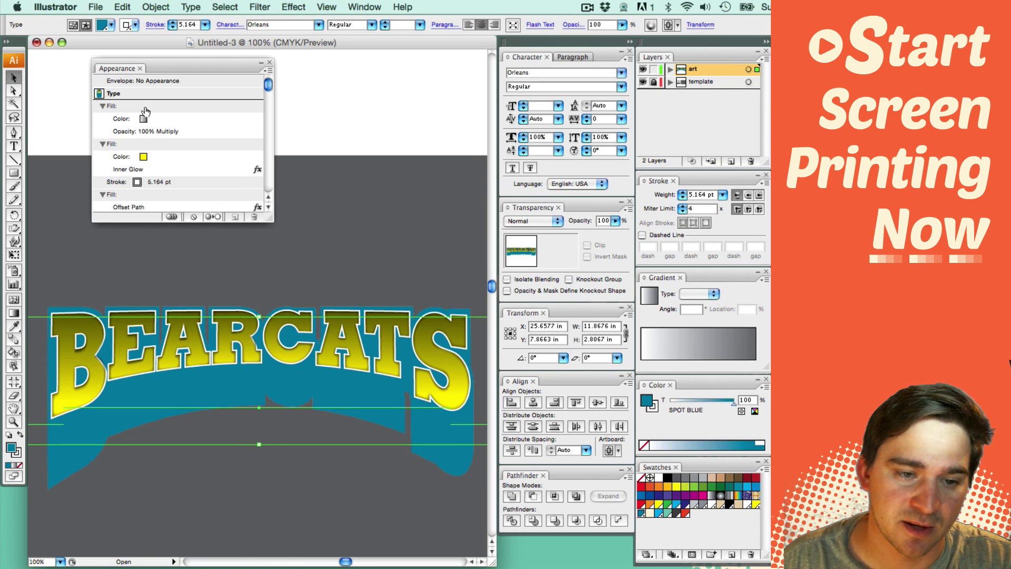
pyautogui.click(120, 157)
pyautogui.click(103, 143)
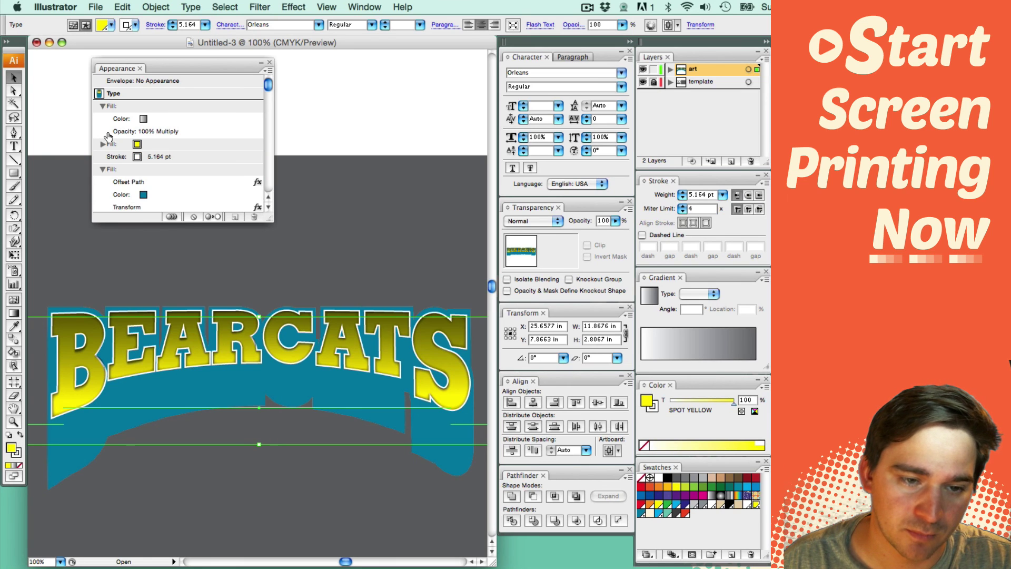
pyautogui.click(103, 105)
pyautogui.click(103, 144)
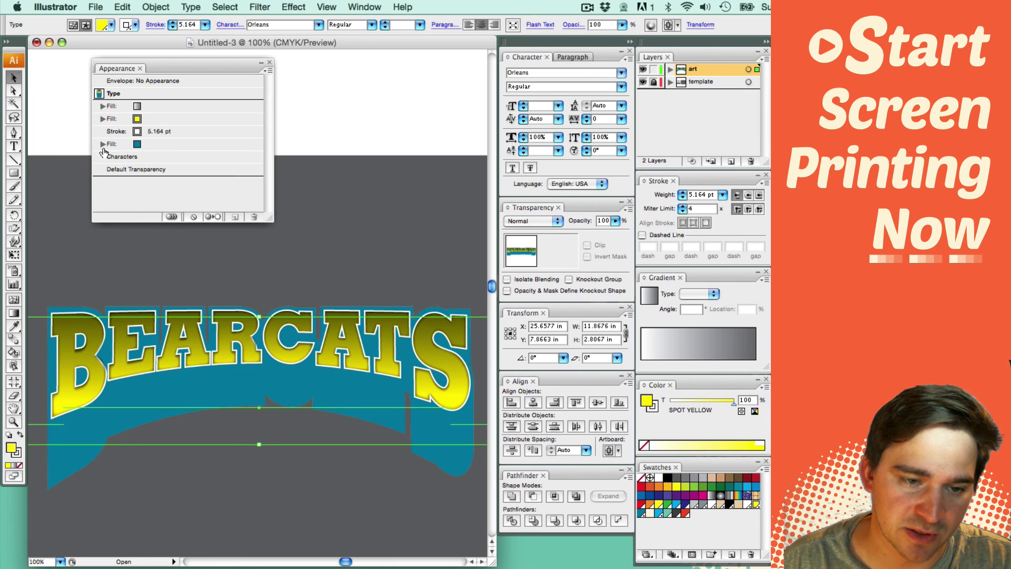
pyautogui.click(102, 106)
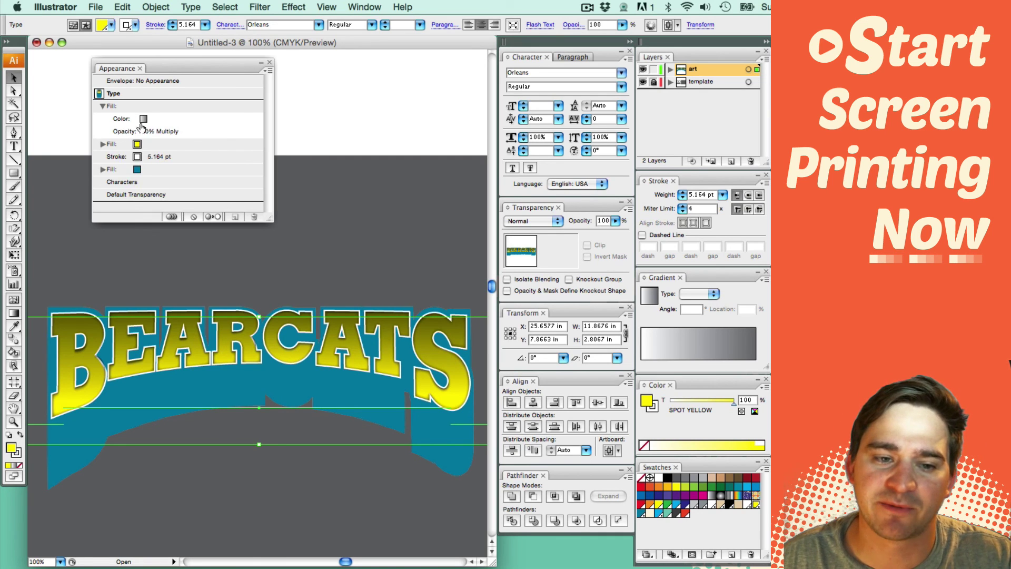
pyautogui.click(103, 144)
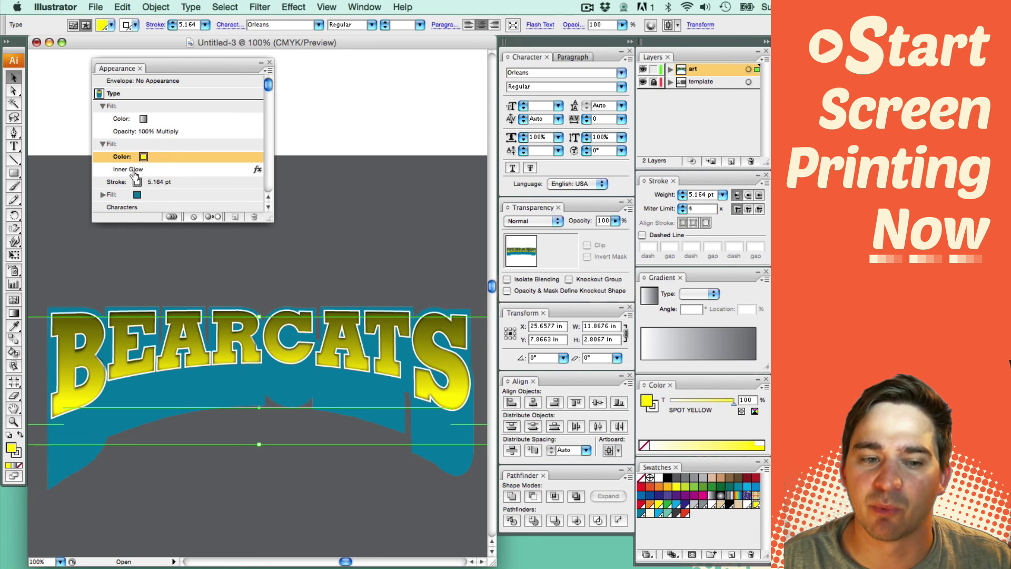
# - Check the 5.164 pt white stroke and shadow's Offset Path and Transform effects, then edit envelope contents
pyautogui.click(112, 184)
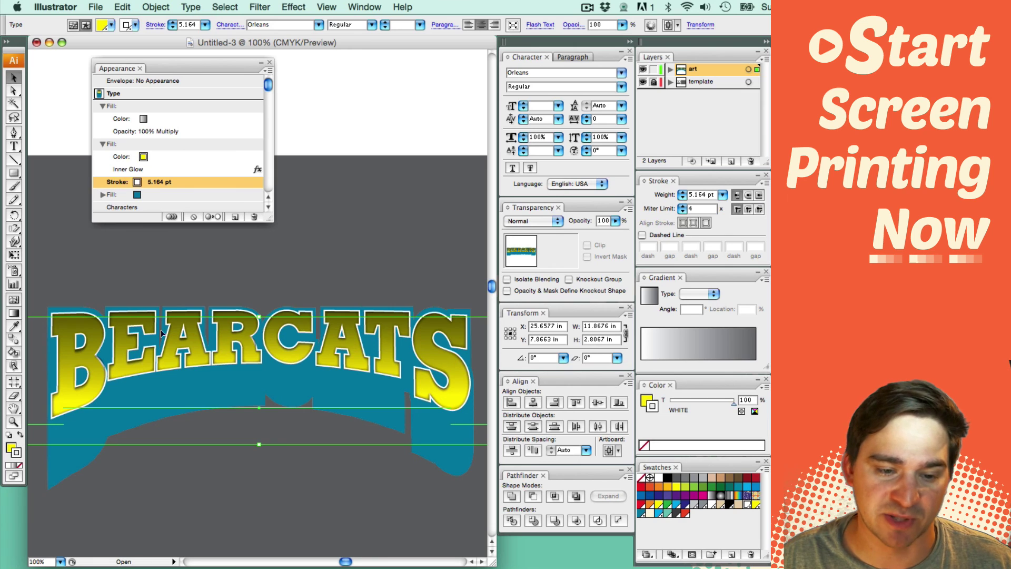
pyautogui.click(102, 195)
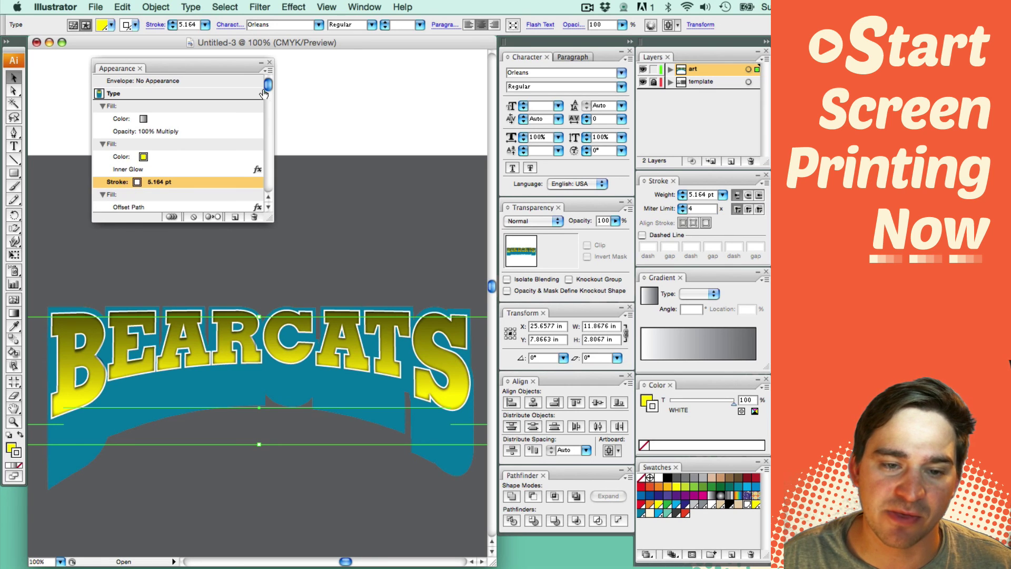
pyautogui.moveTo(268, 87); pyautogui.dragTo(268, 184)
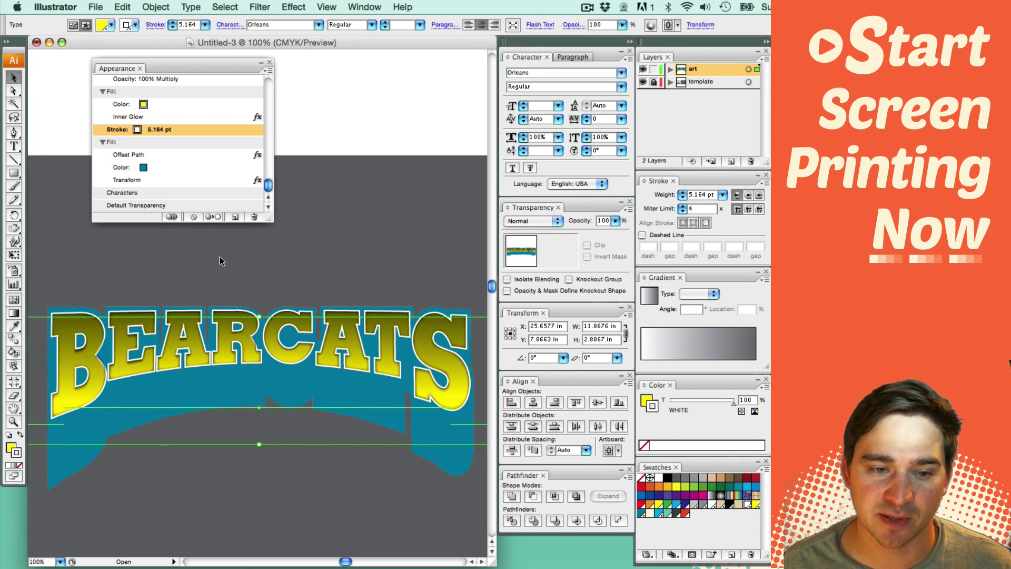
pyautogui.click(138, 180)
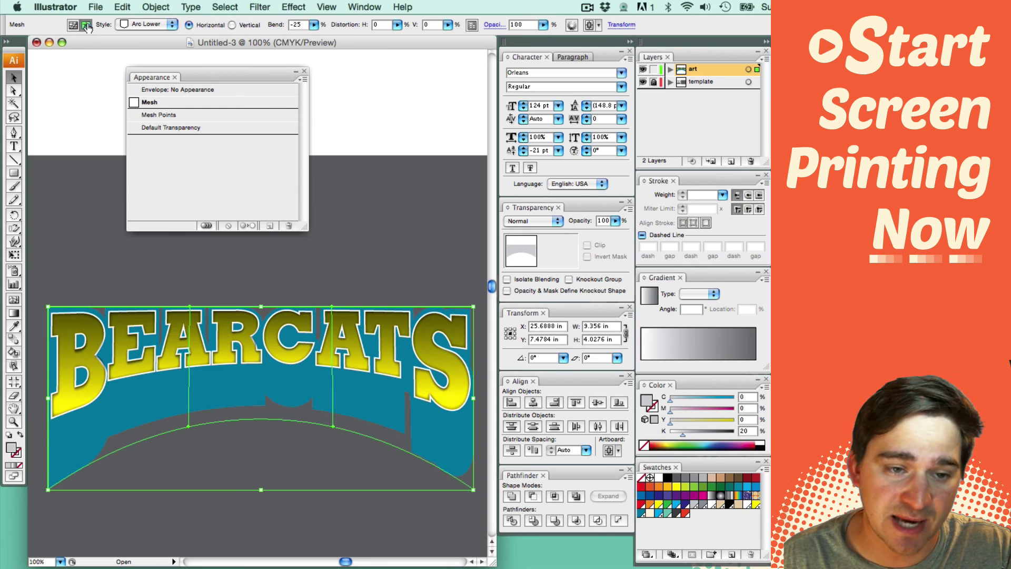
pyautogui.click(85, 25)
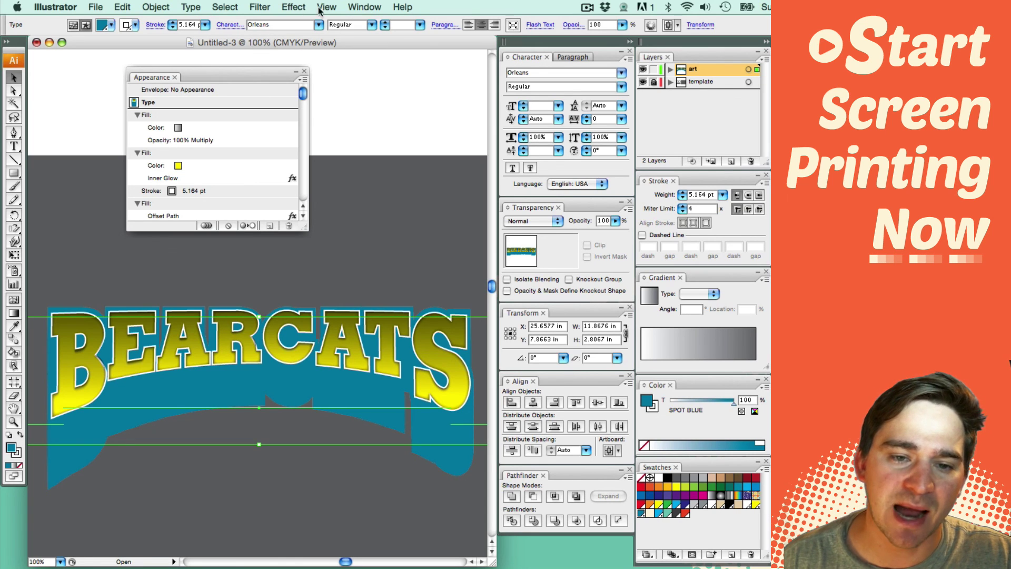
# - Show the Graphic Styles panel and dock it beside the Appearance panel
pyautogui.click(364, 6)
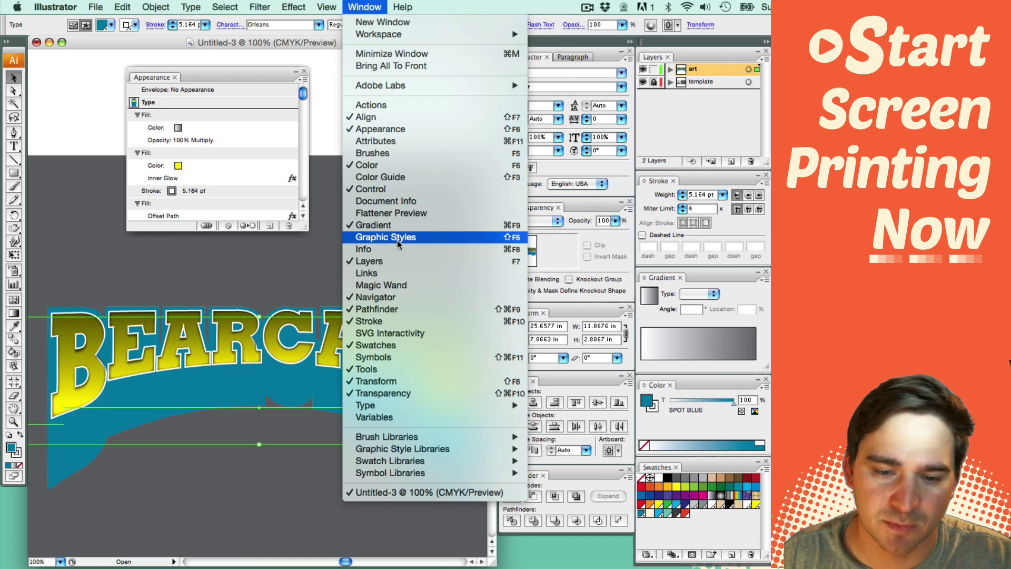
pyautogui.click(412, 239)
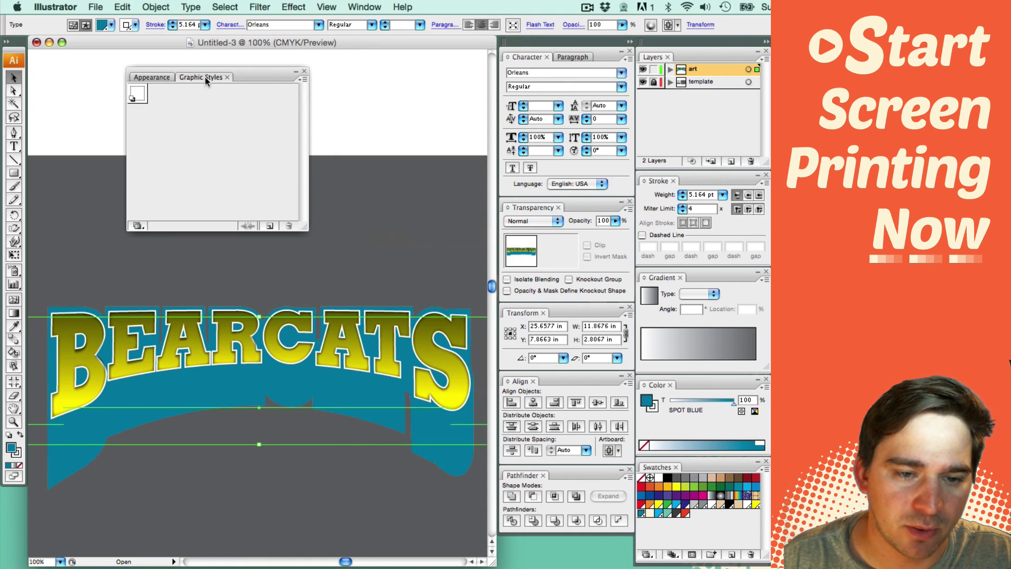
pyautogui.moveTo(205, 77); pyautogui.dragTo(363, 74)
pyautogui.moveTo(252, 71); pyautogui.dragTo(213, 70)
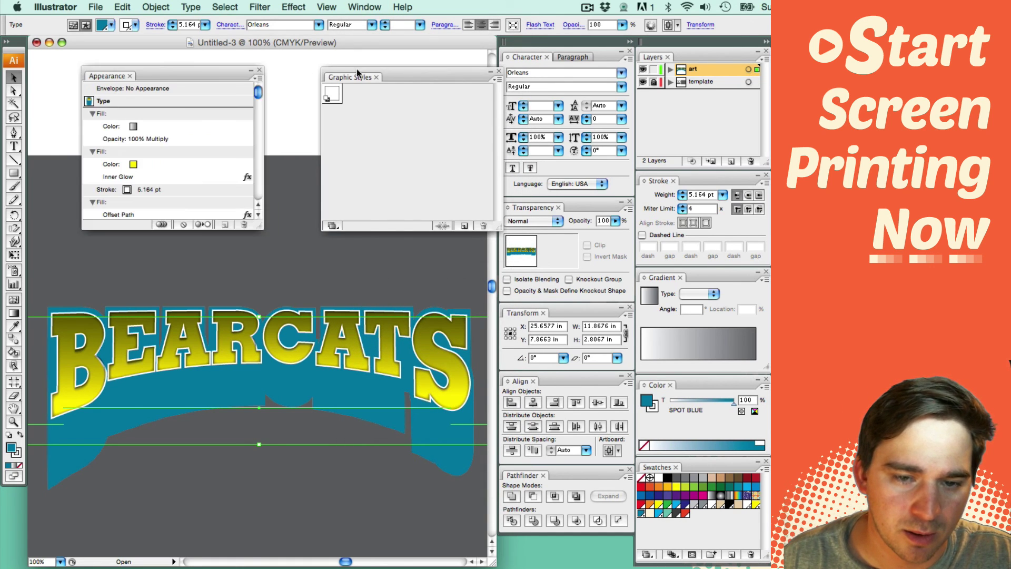
pyautogui.moveTo(357, 72)
pyautogui.mouseDown()
pyautogui.moveTo(377, 75)
pyautogui.moveTo(349, 76)
pyautogui.mouseUp()
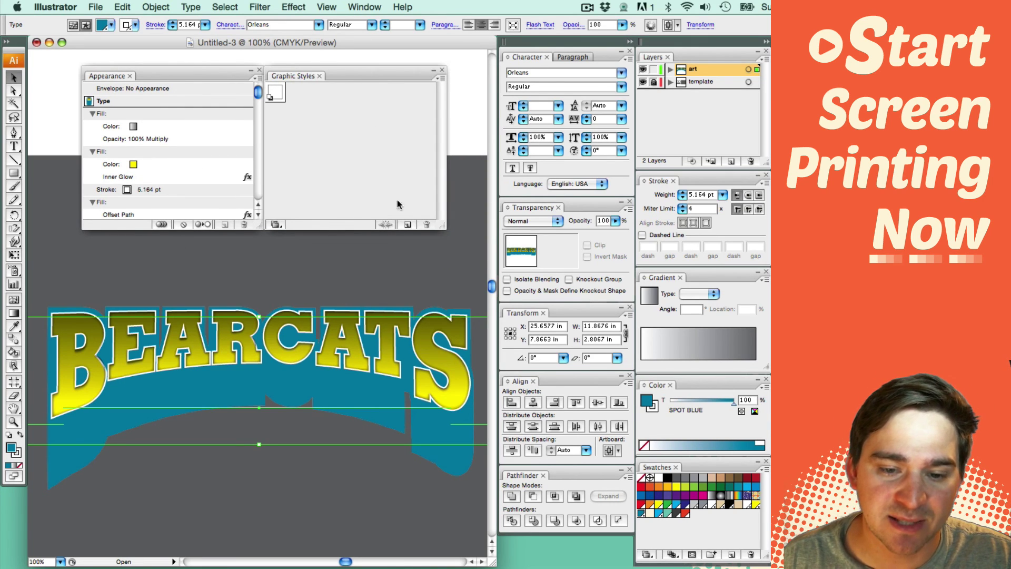
# - Save the BEARCATS appearance as a new graphic style, then deselect the artwork
pyautogui.click(408, 225)
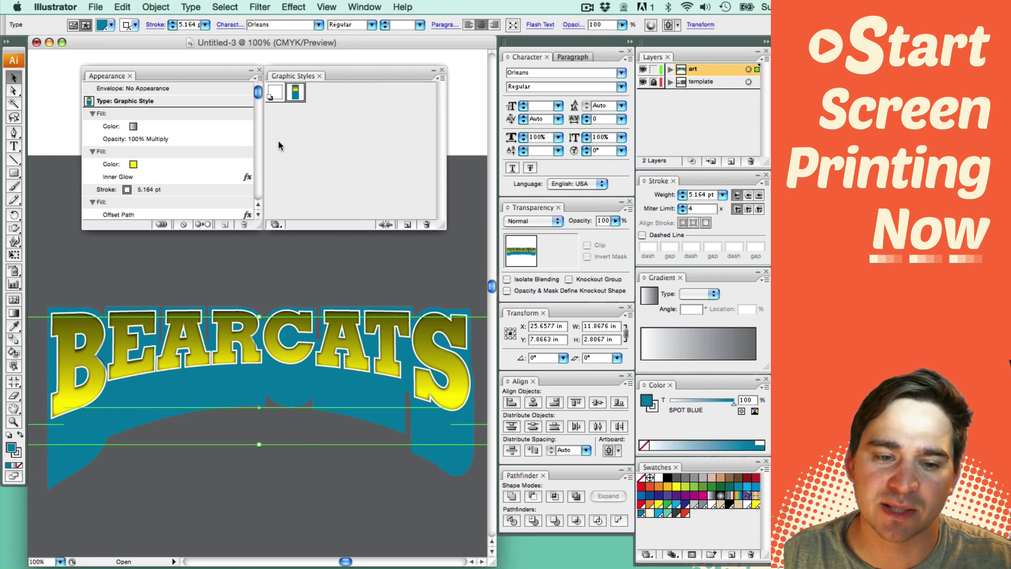
pyautogui.moveTo(258, 227); pyautogui.dragTo(259, 238)
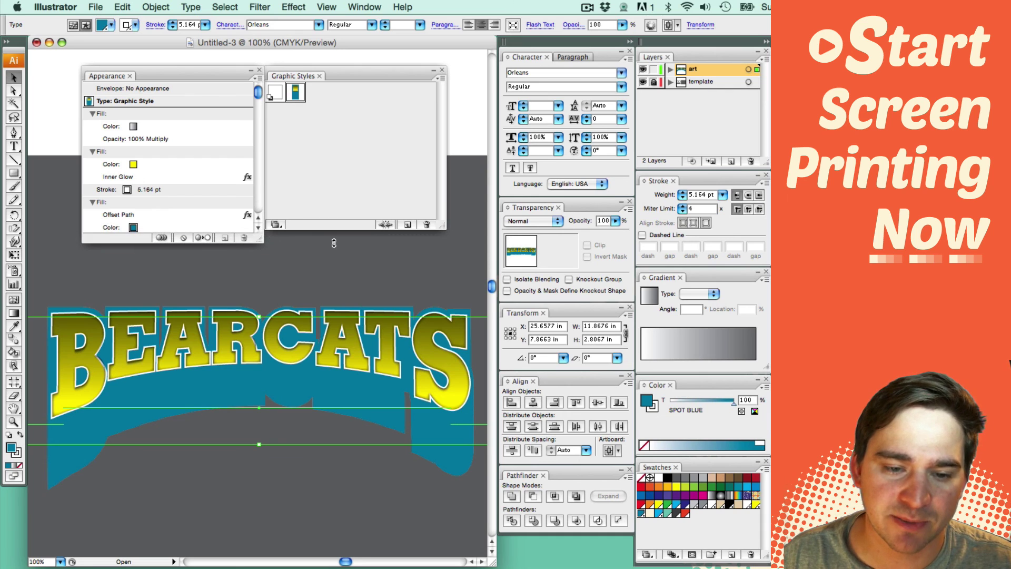
pyautogui.click(343, 266)
# - Zoom out, type CASEY in a new text frame below BEARCATS, and apply the saved graphic style
pyautogui.scroll(-5, 236, 260)
pyautogui.hscroll(3, 236, 260)
pyautogui.press('super+minus')
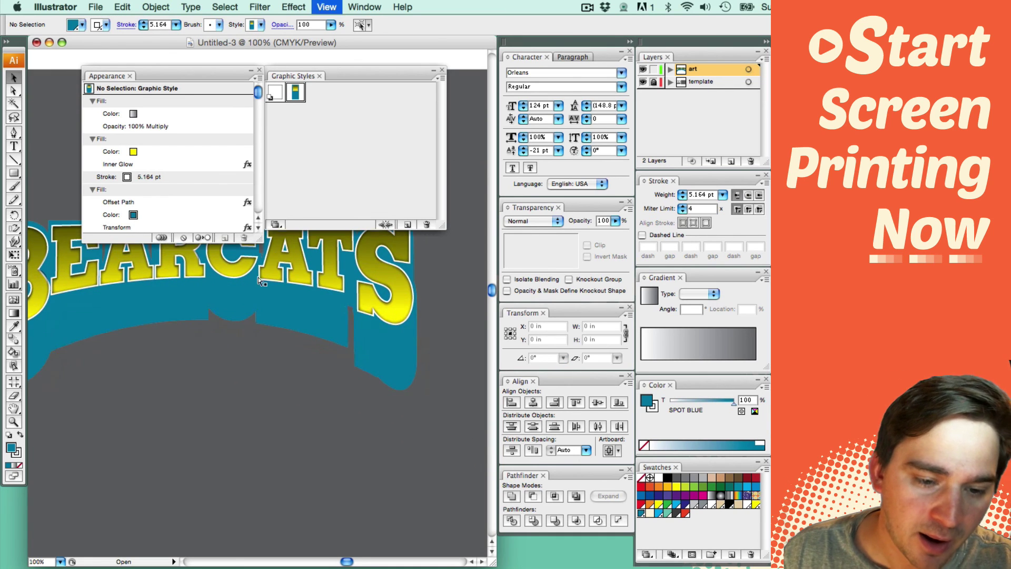
pyautogui.press('t')
pyautogui.moveTo(148, 350); pyautogui.dragTo(337, 434)
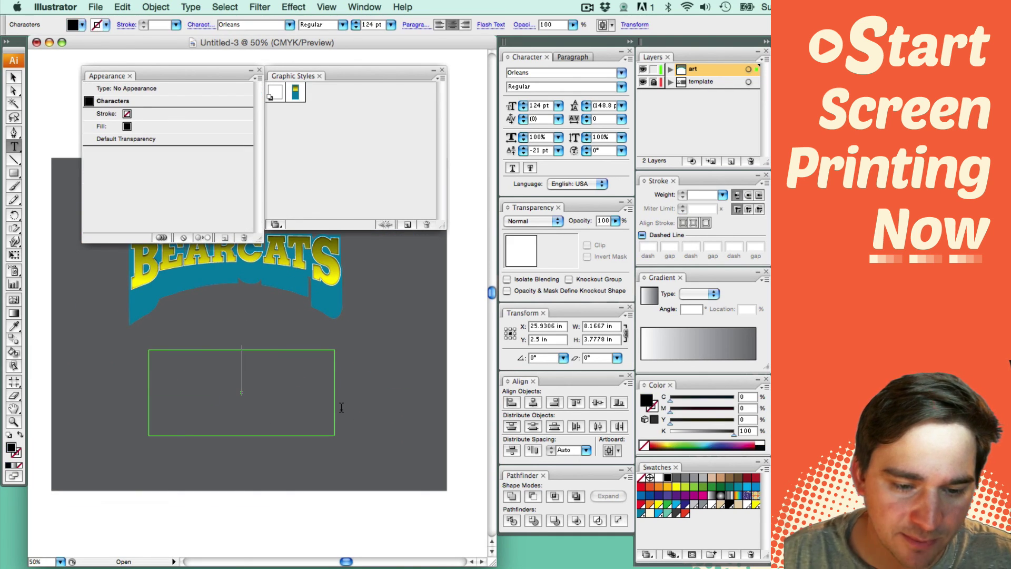
pyautogui.write('CASEY')
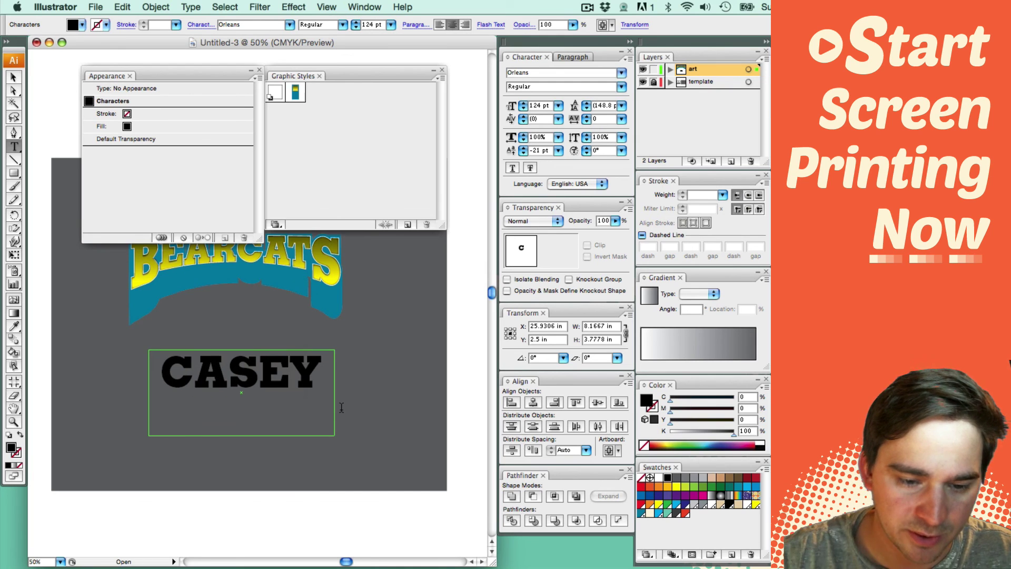
pyautogui.press('Escape')
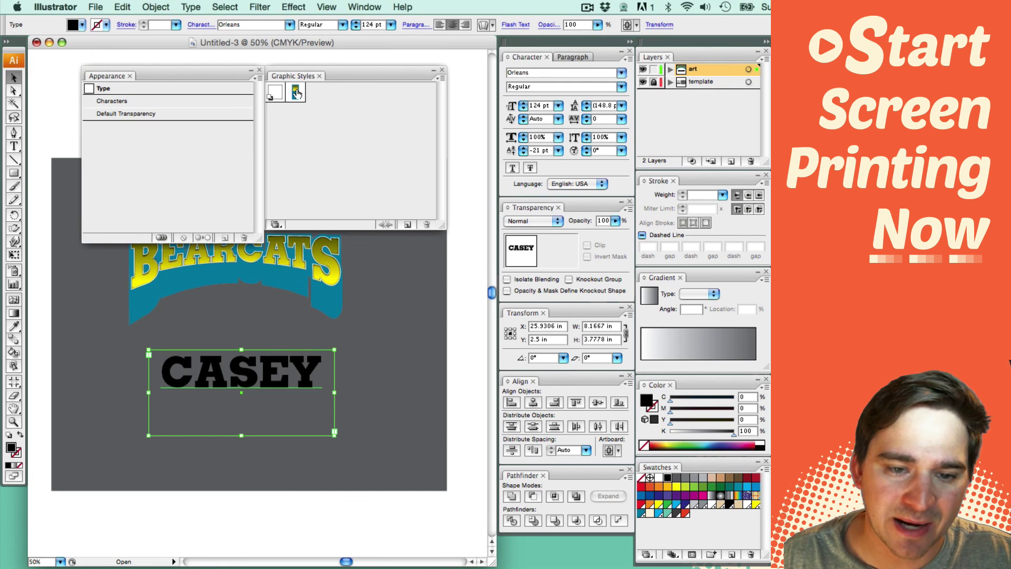
pyautogui.click(296, 93)
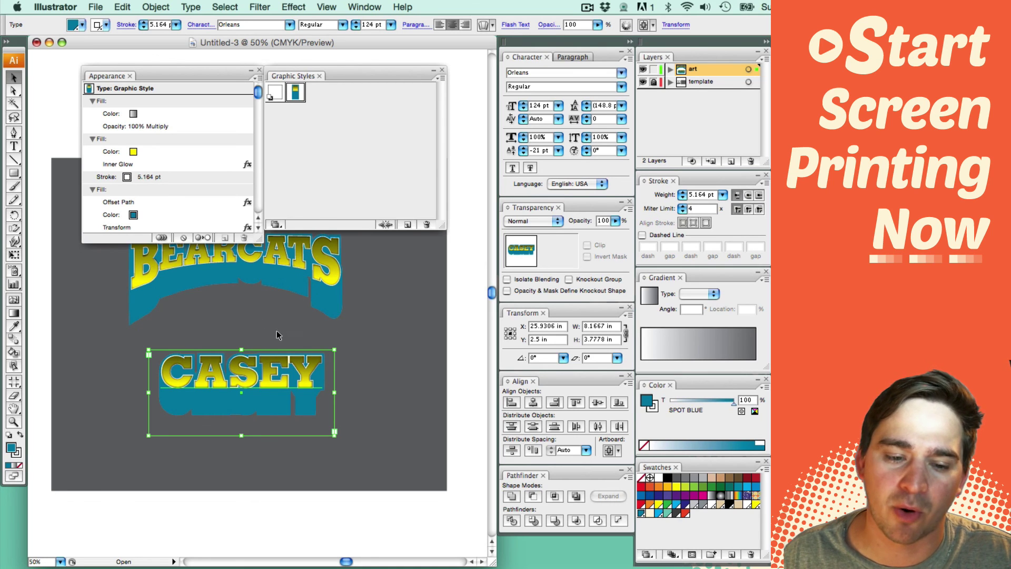
pyautogui.hscroll(2, 284, 387)
# - Make CASEY's letter fill Global Red and its offset shadow fill SPOT YELLOW
pyautogui.click(135, 152)
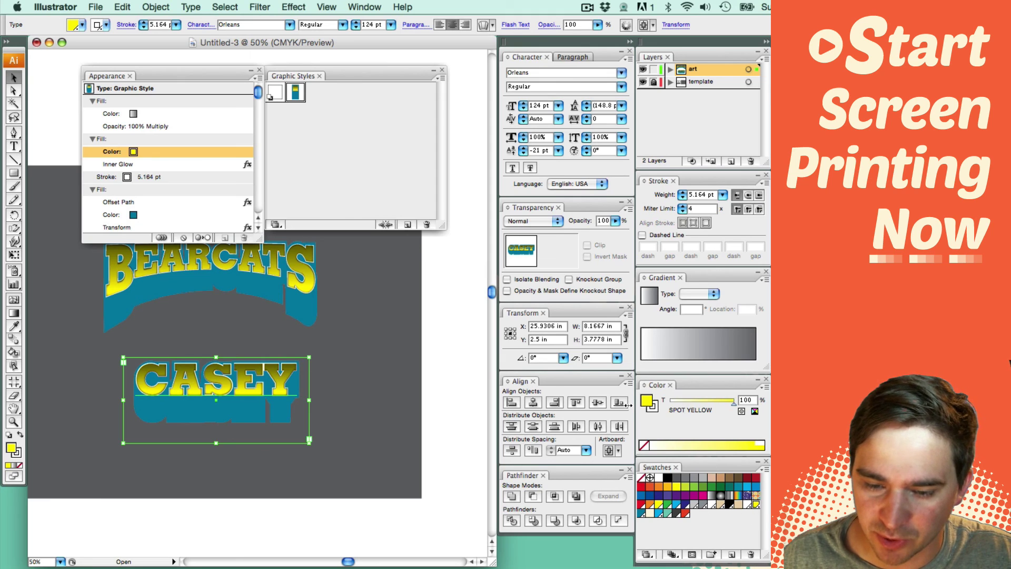
pyautogui.click(648, 505)
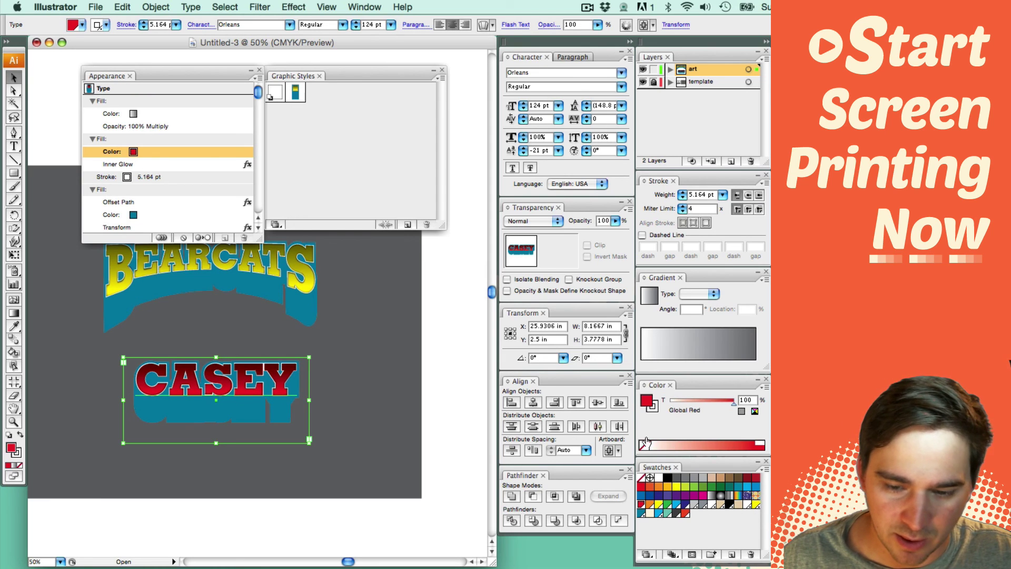
pyautogui.click(130, 216)
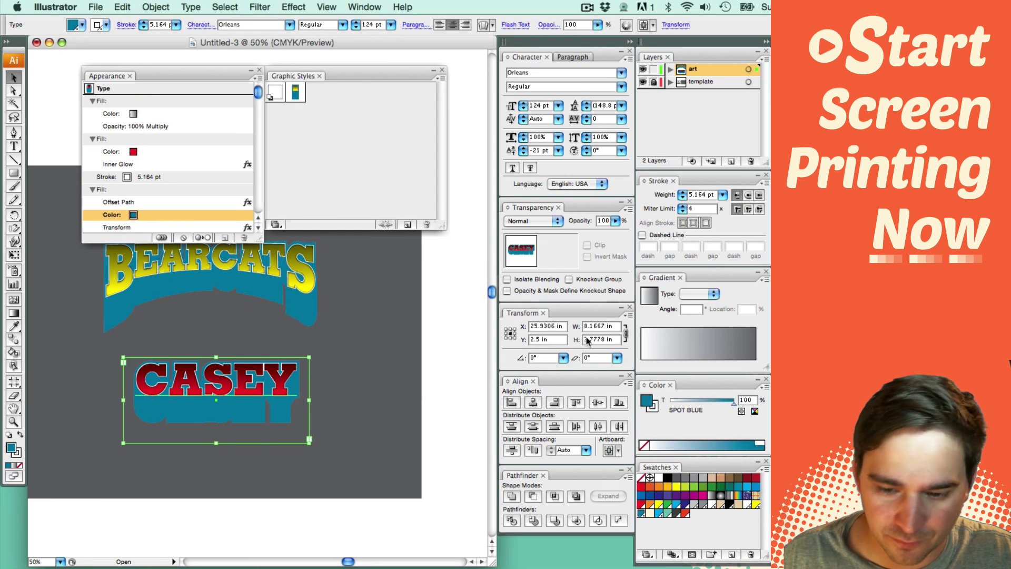
pyautogui.doubleClick(756, 503)
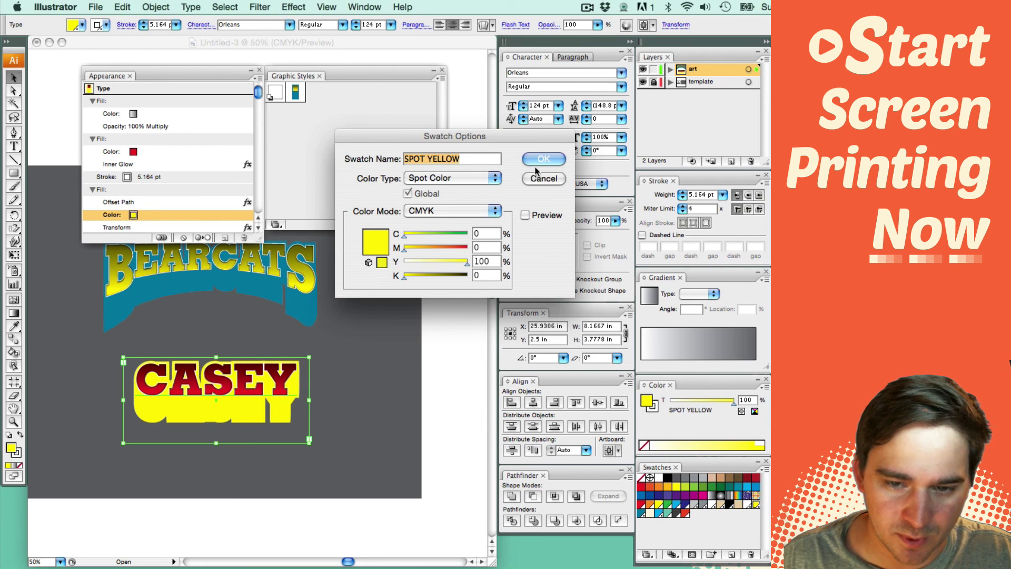
pyautogui.click(543, 159)
# - Deselect CASEY to preview the new colours, then select it again
pyautogui.click(351, 331)
pyautogui.scroll(5, 327, 332)
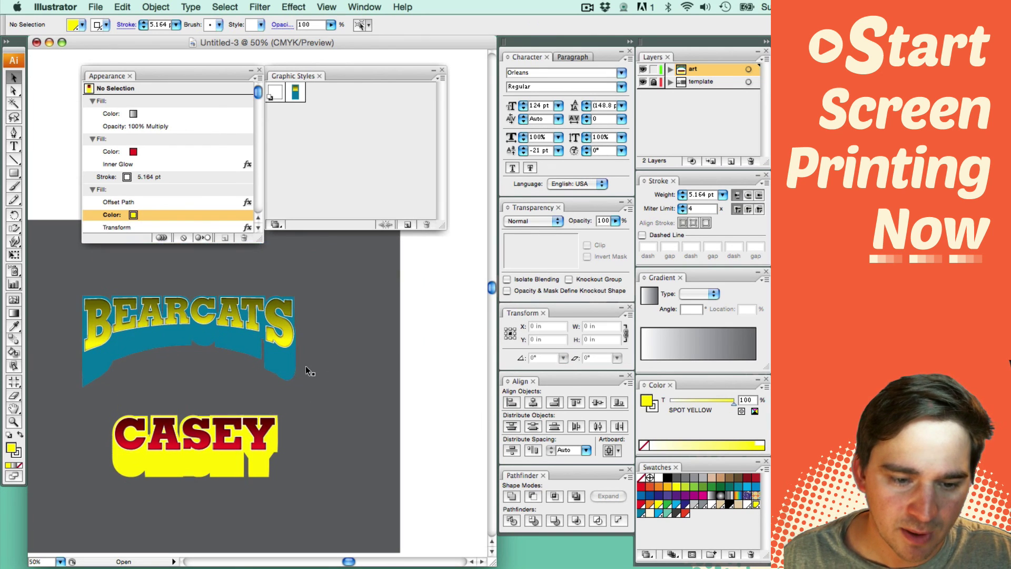
pyautogui.click(245, 448)
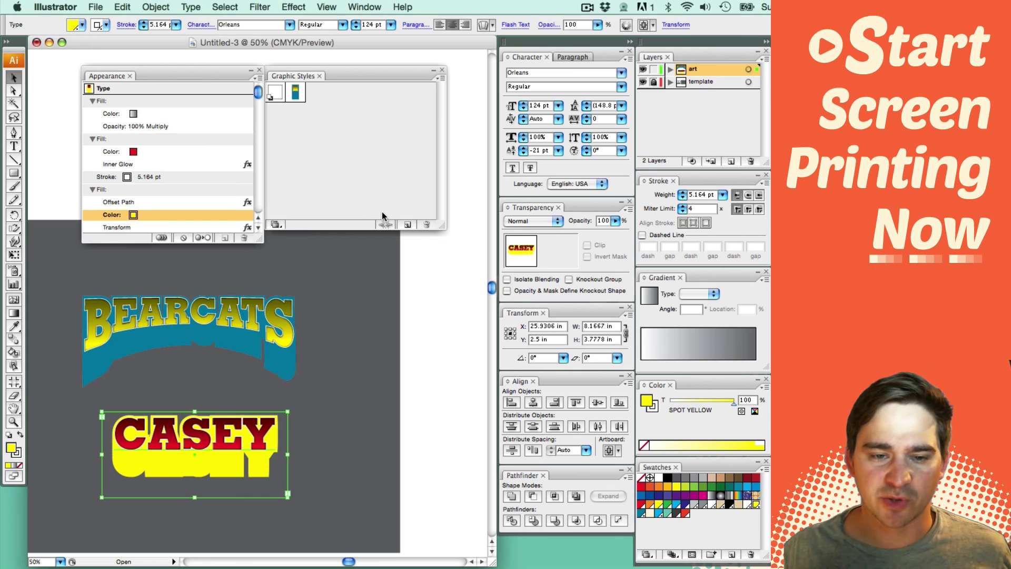